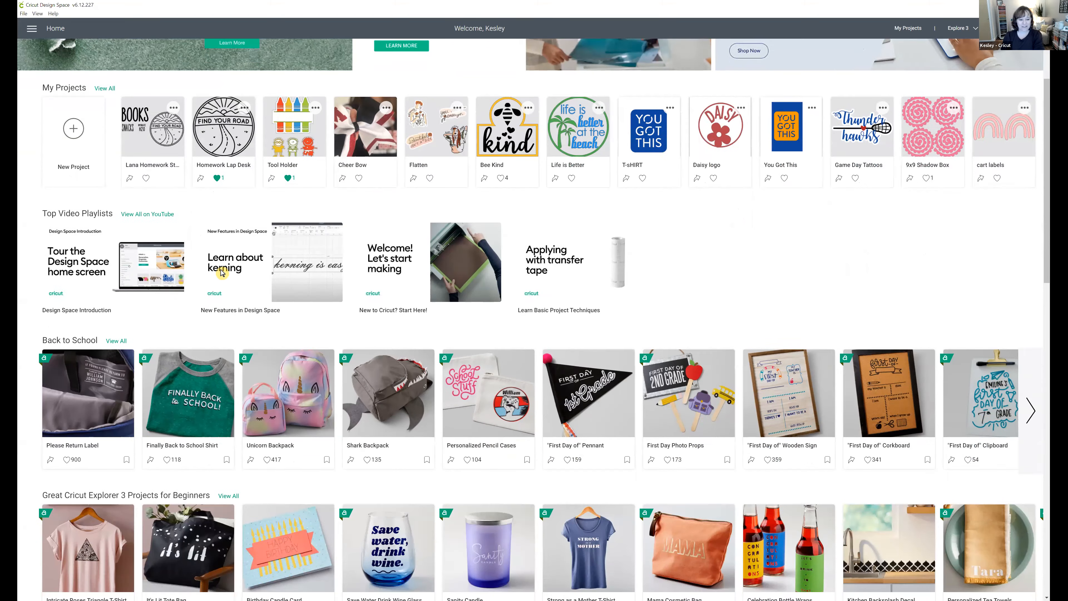
pyautogui.moveTo(256, 272)
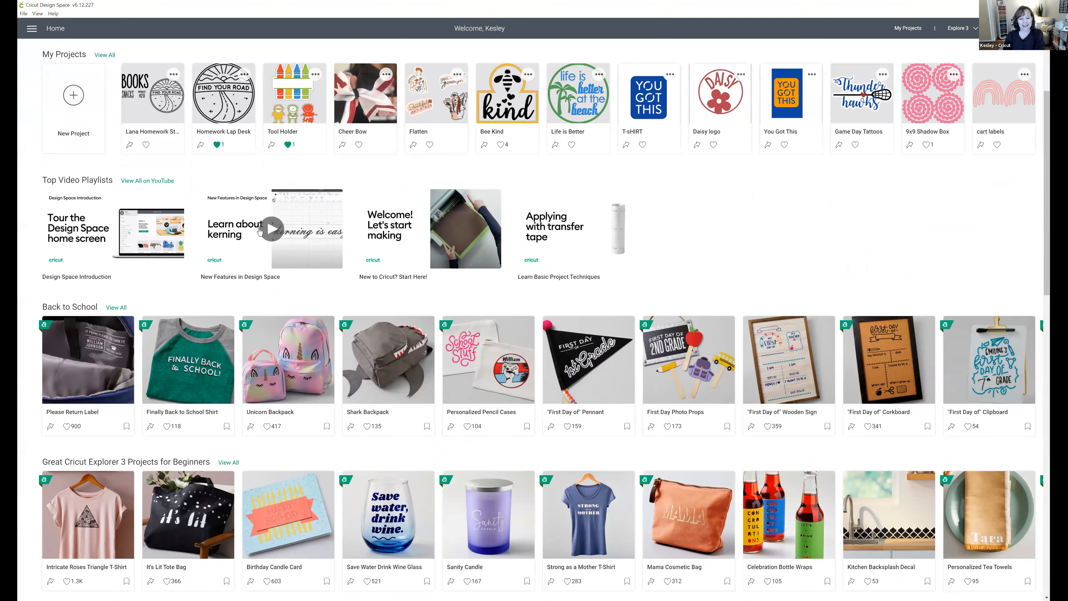
pyautogui.scroll(-3, 260, 264)
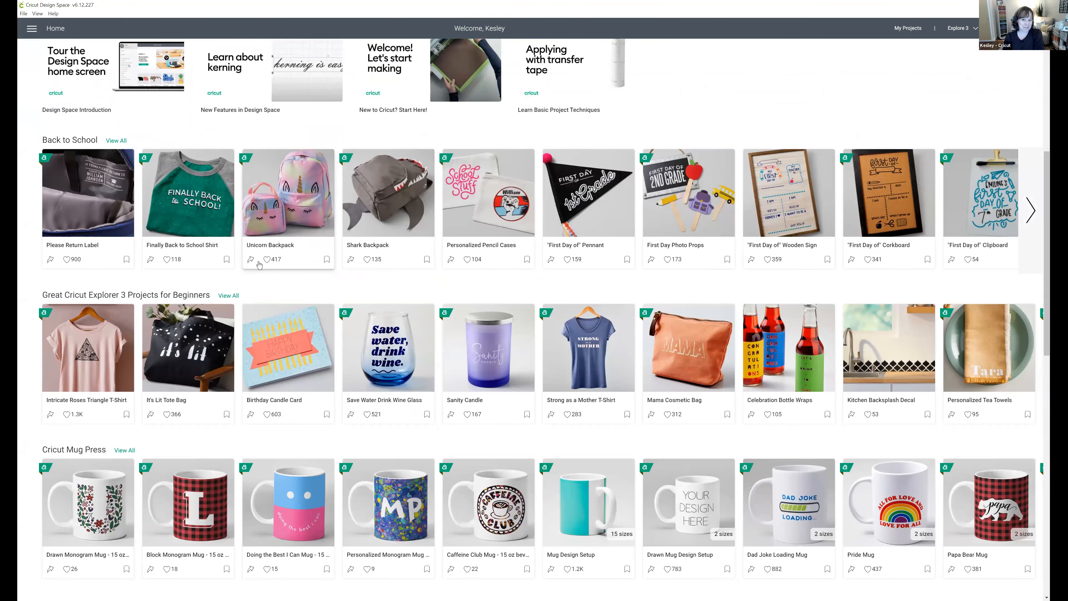
pyautogui.scroll(-4, 270, 296)
pyautogui.scroll(4, 269, 296)
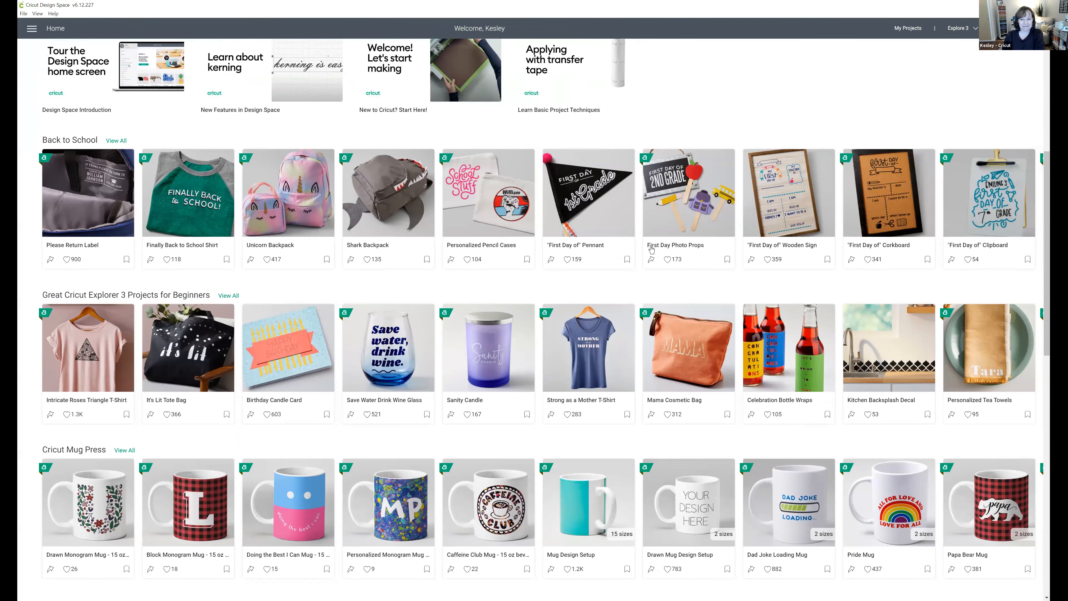
pyautogui.scroll(2, 663, 173)
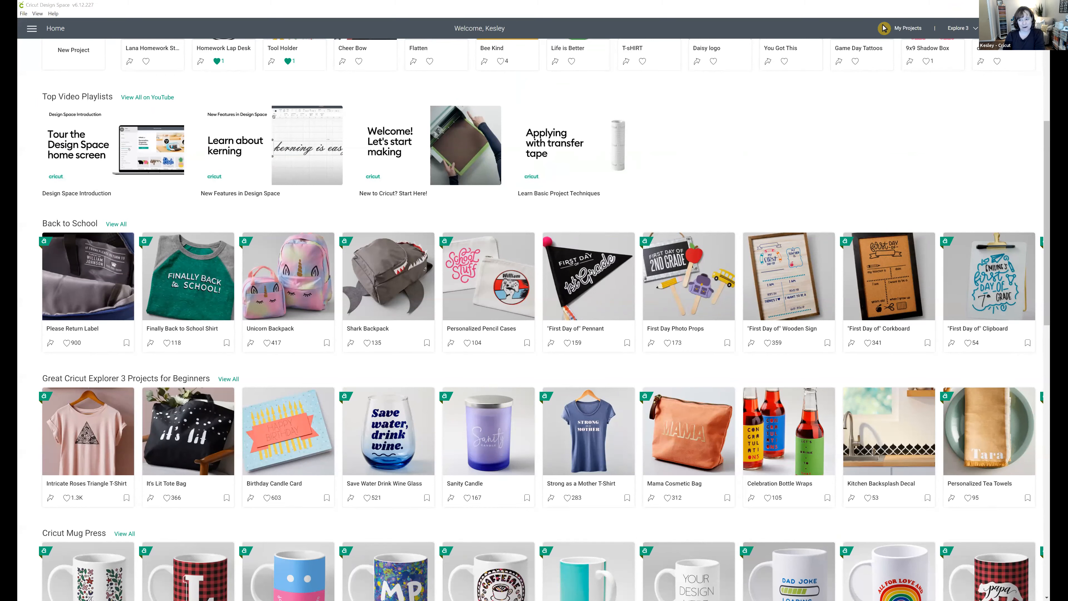
# Start a new project, replacing the unsaved project already on the canvas.
pyautogui.click(968, 27)
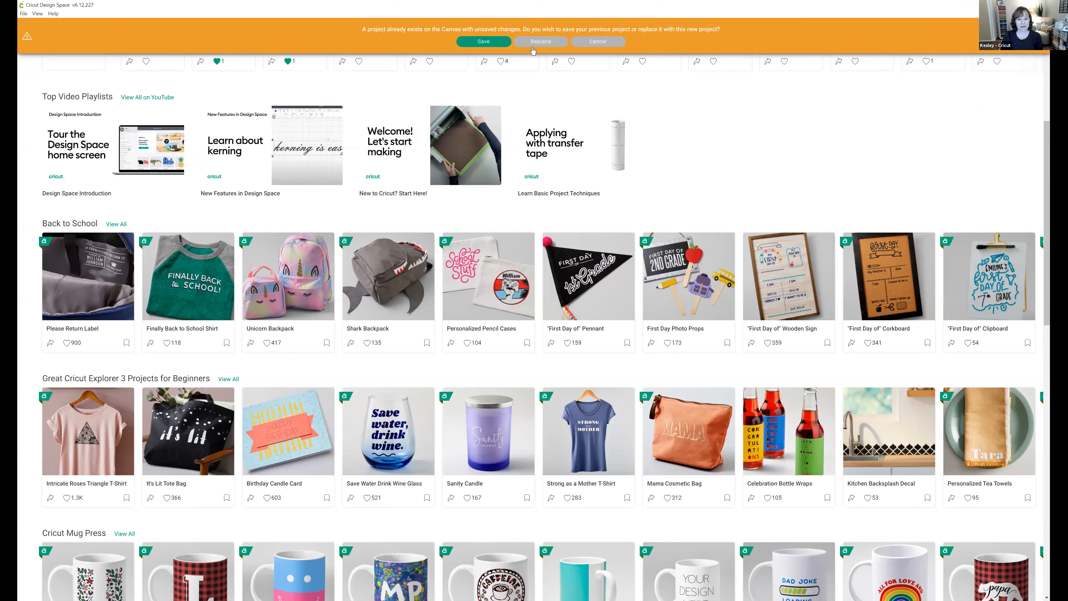
pyautogui.click(536, 42)
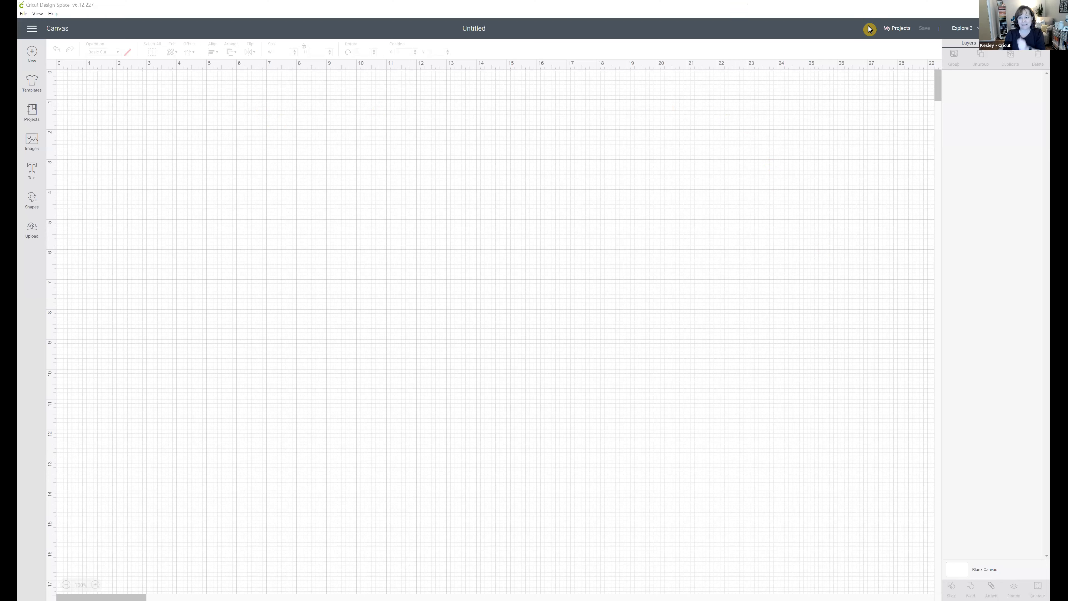
# Open the details of the saved project "Life is Better" and copy its project link for sharing.
pyautogui.click(893, 29)
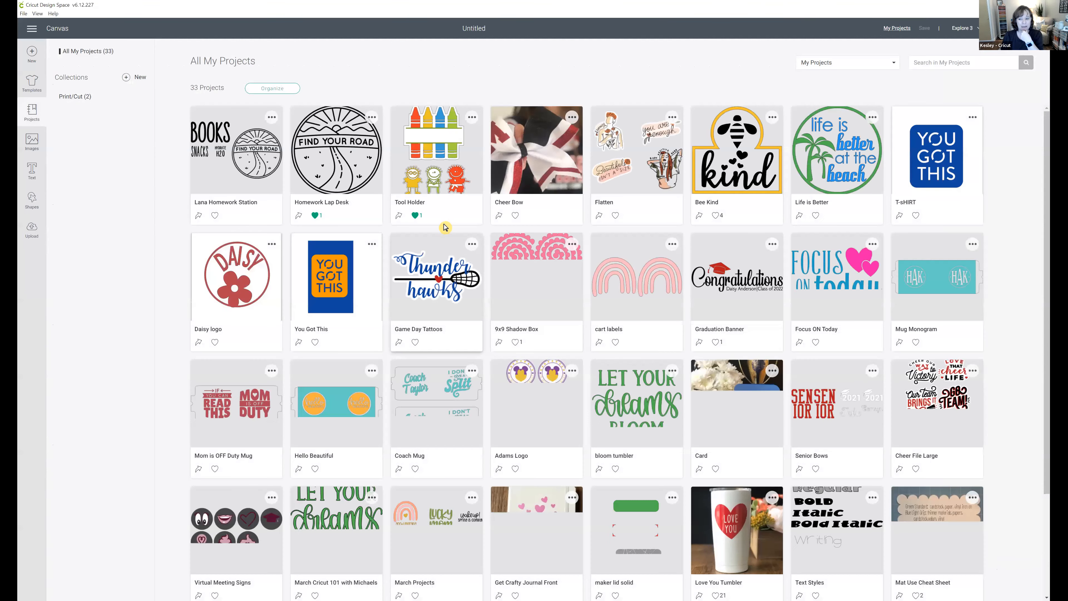
pyautogui.click(835, 176)
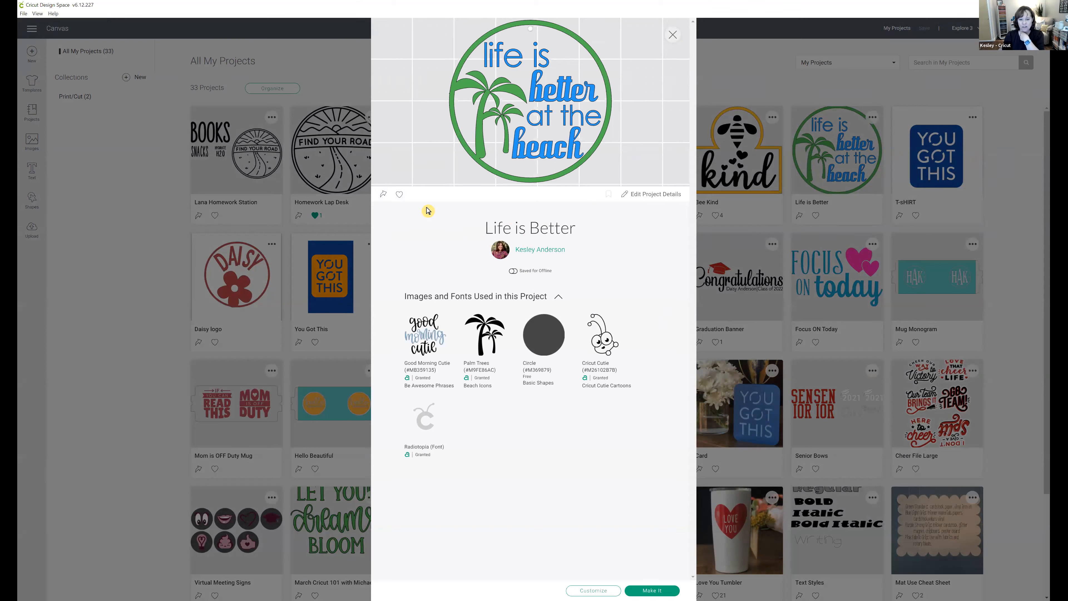
pyautogui.click(384, 195)
pyautogui.click(538, 128)
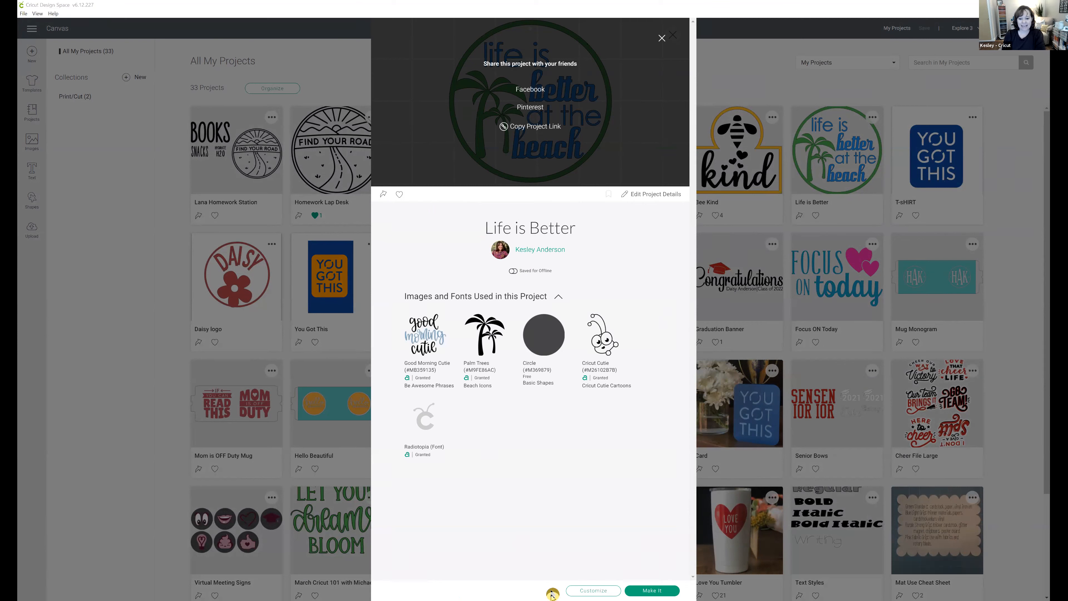
# Open the project for customizing and move the whole beach design to about X 21.3 in, Y 0.7 in.
pyautogui.click(592, 590)
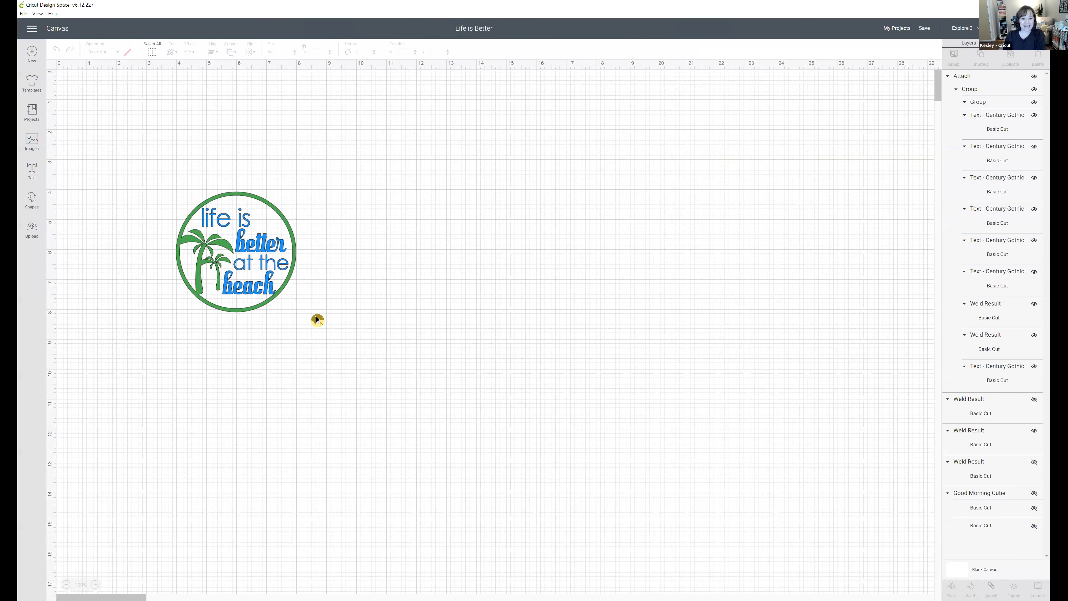
pyautogui.moveTo(628, 200); pyautogui.dragTo(786, 194)
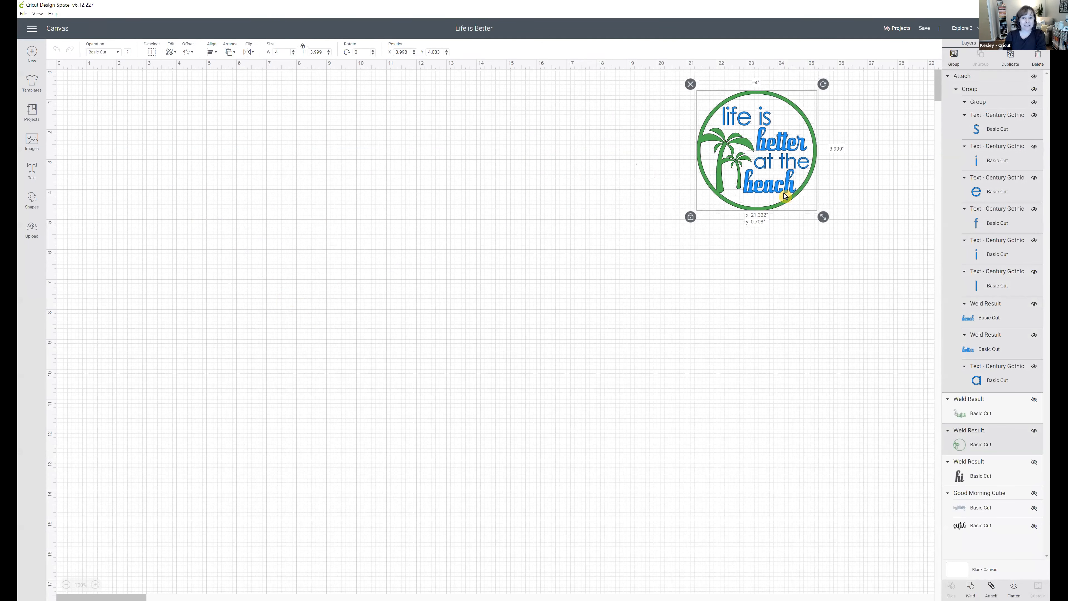
# Collapse the Attach group, the three Weld Result layers and the Good Morning Cutie layer in the layer list.
pyautogui.click(948, 76)
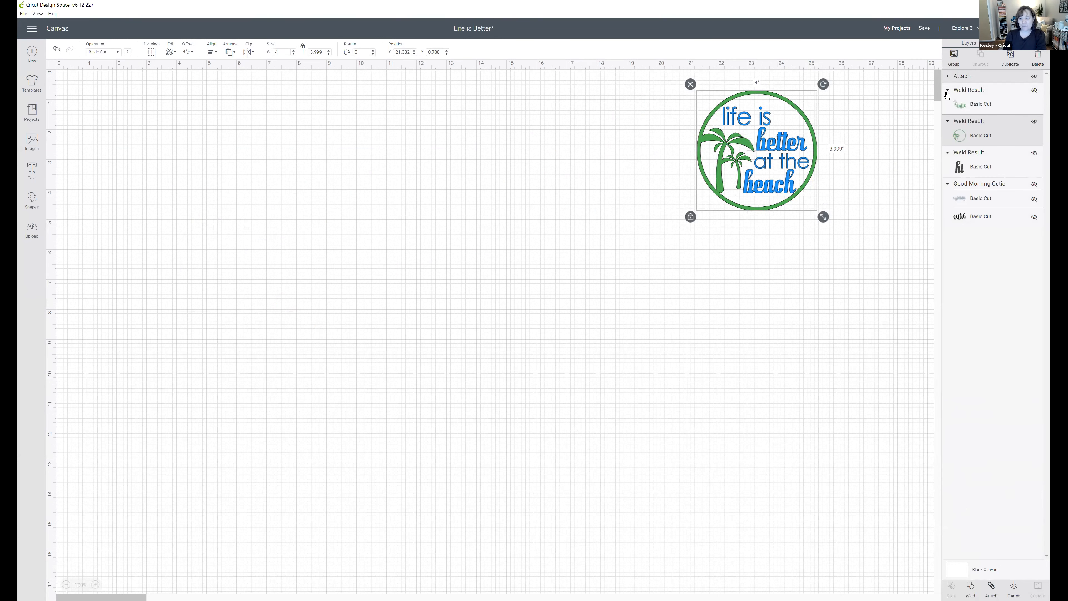
pyautogui.click(948, 90)
pyautogui.click(948, 104)
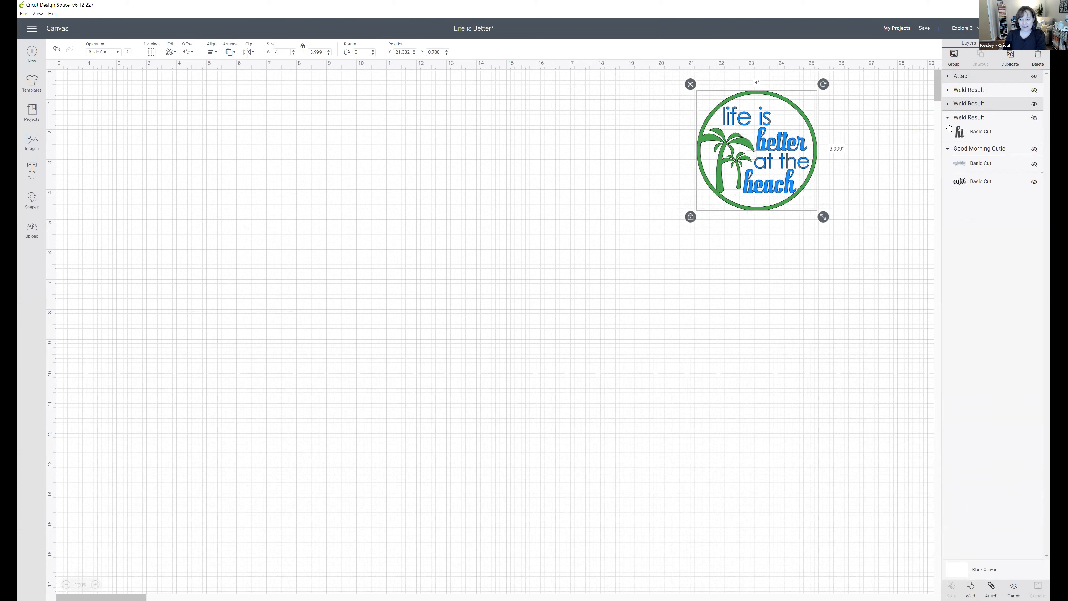
pyautogui.click(948, 117)
pyautogui.click(948, 130)
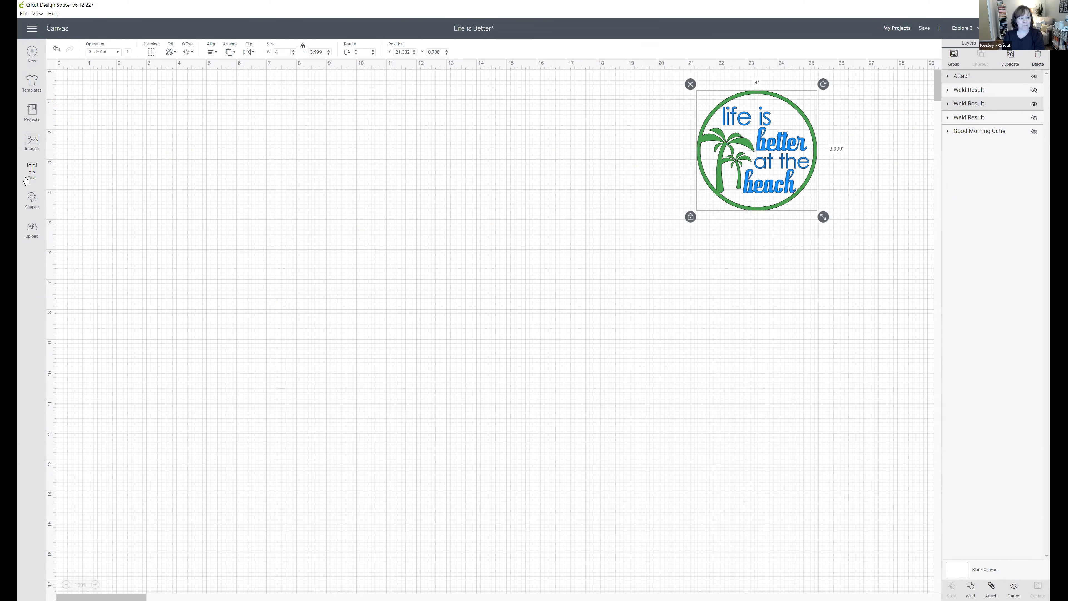
# Search the image library's Free this Week category for "palm tree".
pyautogui.click(33, 143)
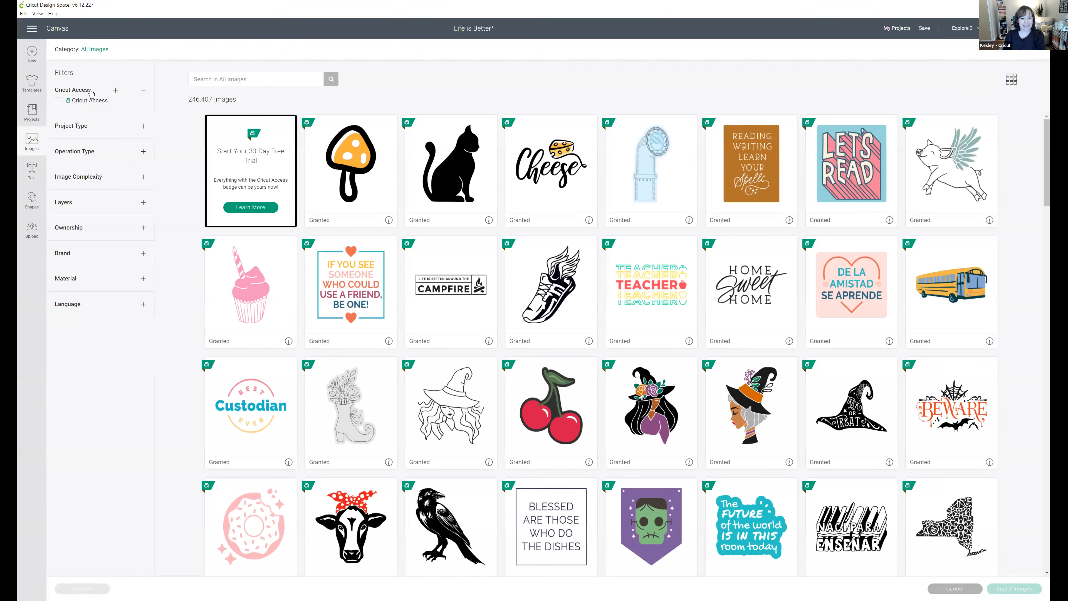
pyautogui.click(90, 50)
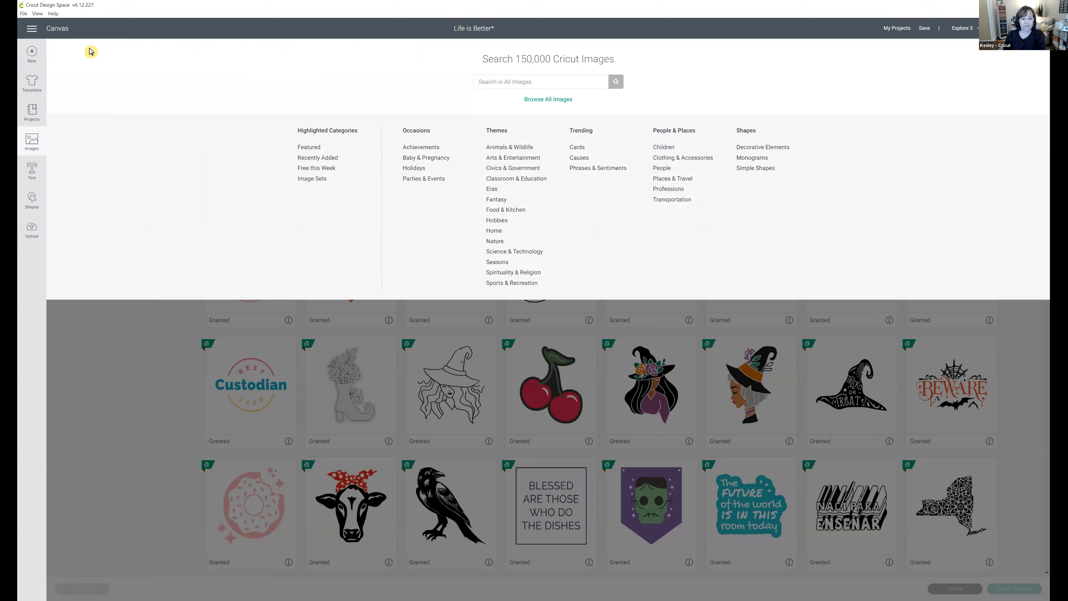
pyautogui.click(319, 168)
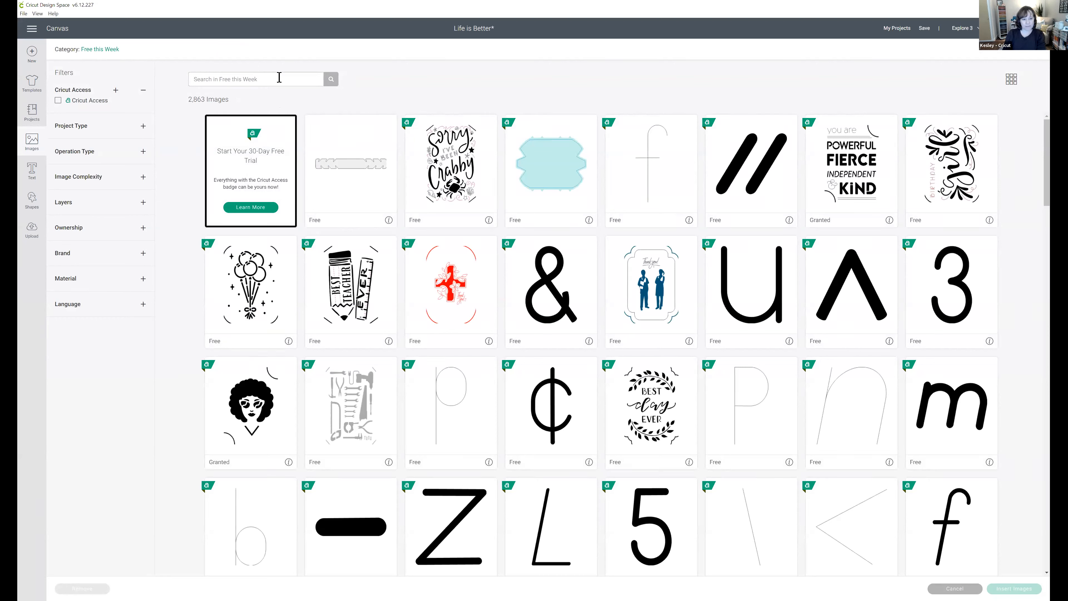
pyautogui.write('palm')
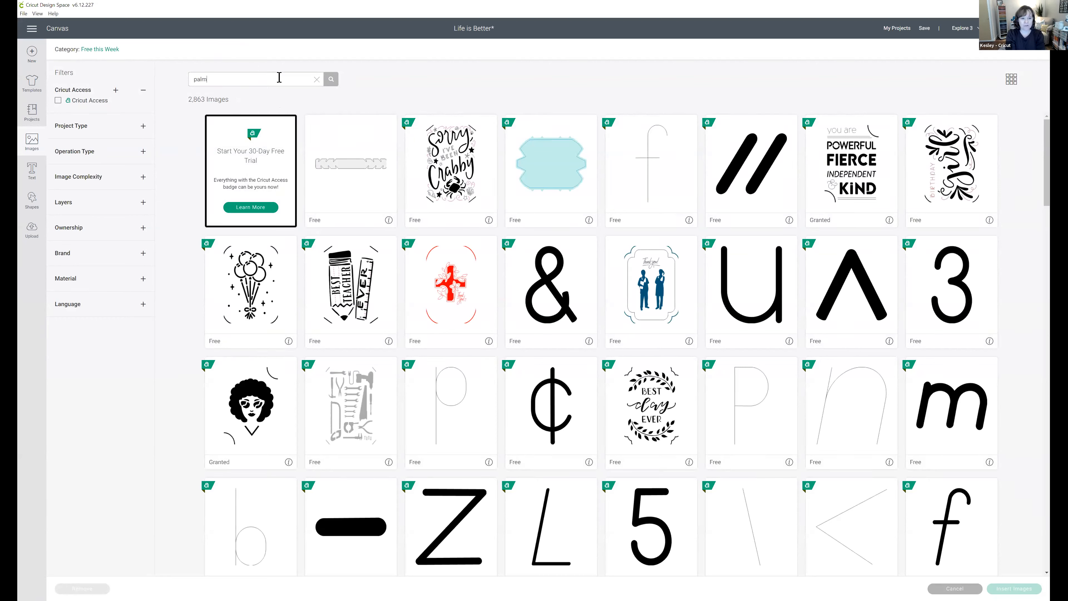
pyautogui.write(' tree')
pyautogui.press('Return')
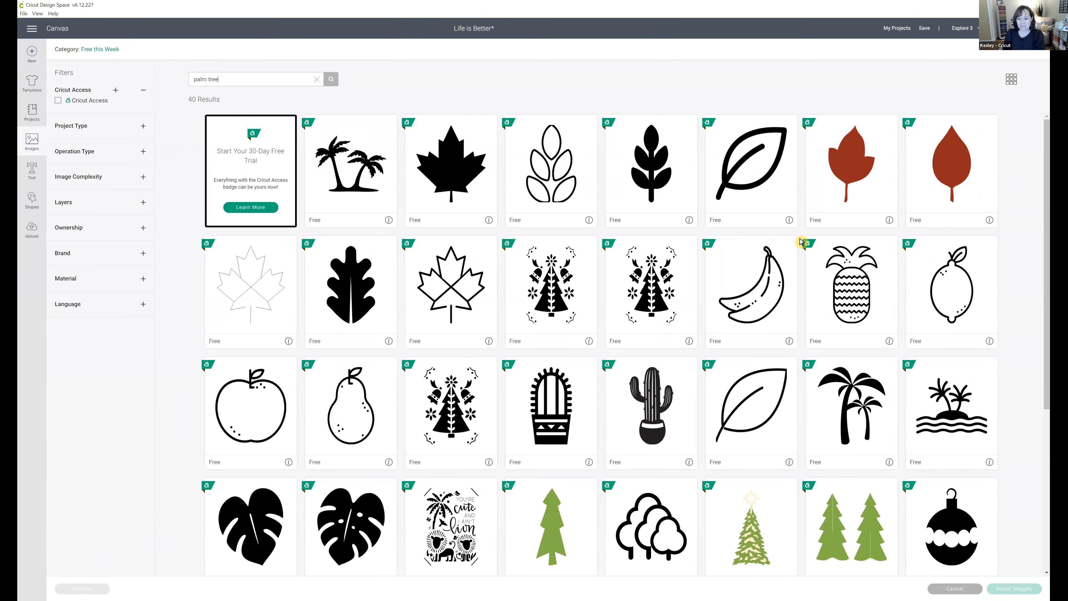
# Find the free image of two black palm trees, check its image details, and insert it on the canvas.
pyautogui.scroll(-2, 517, 296)
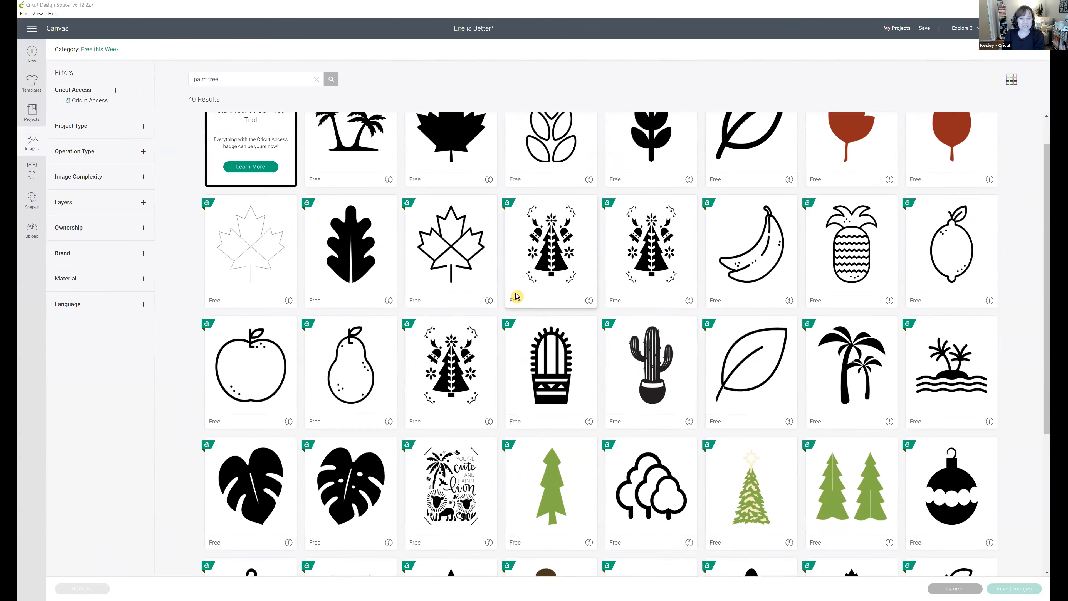
pyautogui.scroll(-4, 515, 297)
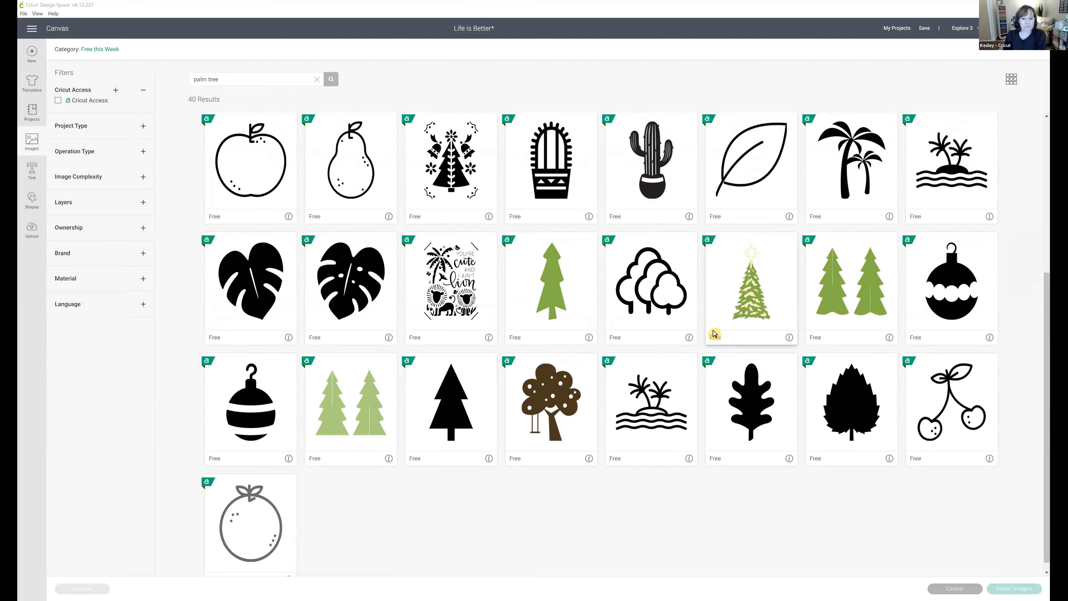
pyautogui.scroll(4, 714, 339)
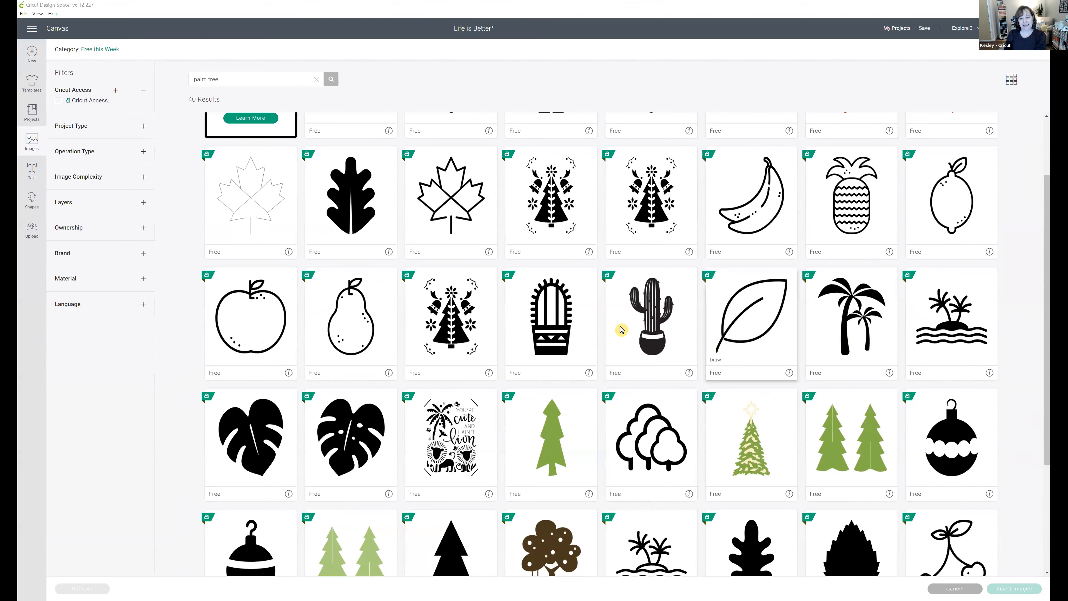
pyautogui.scroll(2, 622, 333)
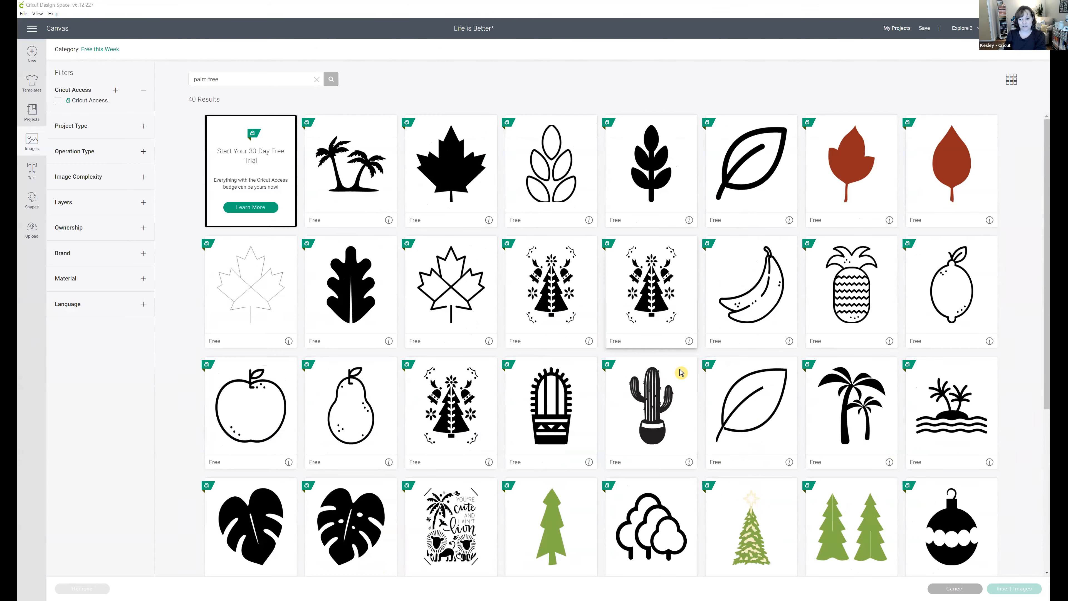
pyautogui.click(867, 398)
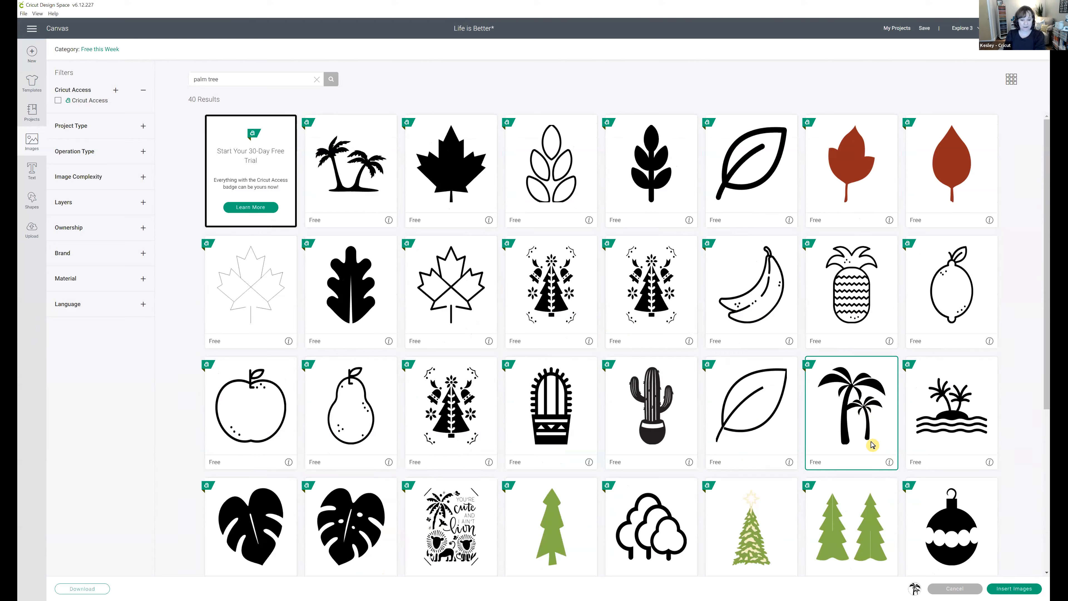
pyautogui.click(889, 463)
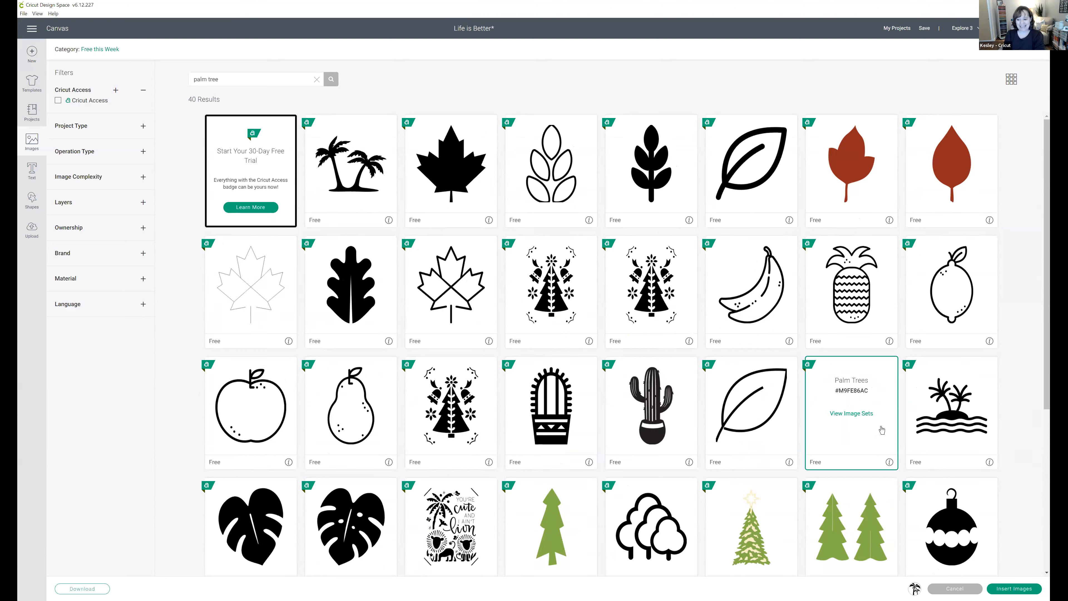
pyautogui.click(889, 463)
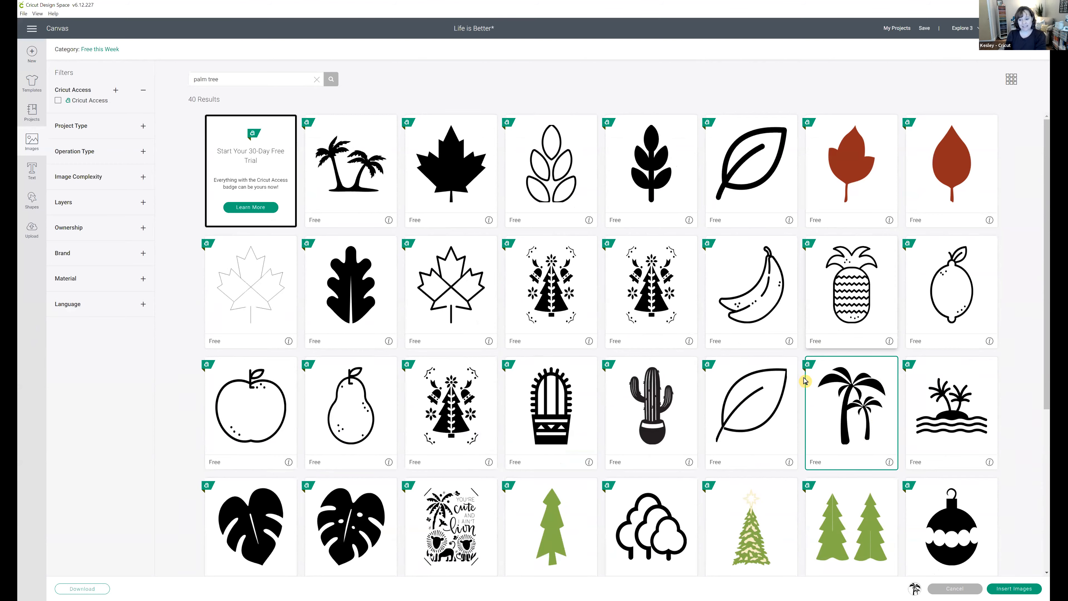
pyautogui.click(1029, 593)
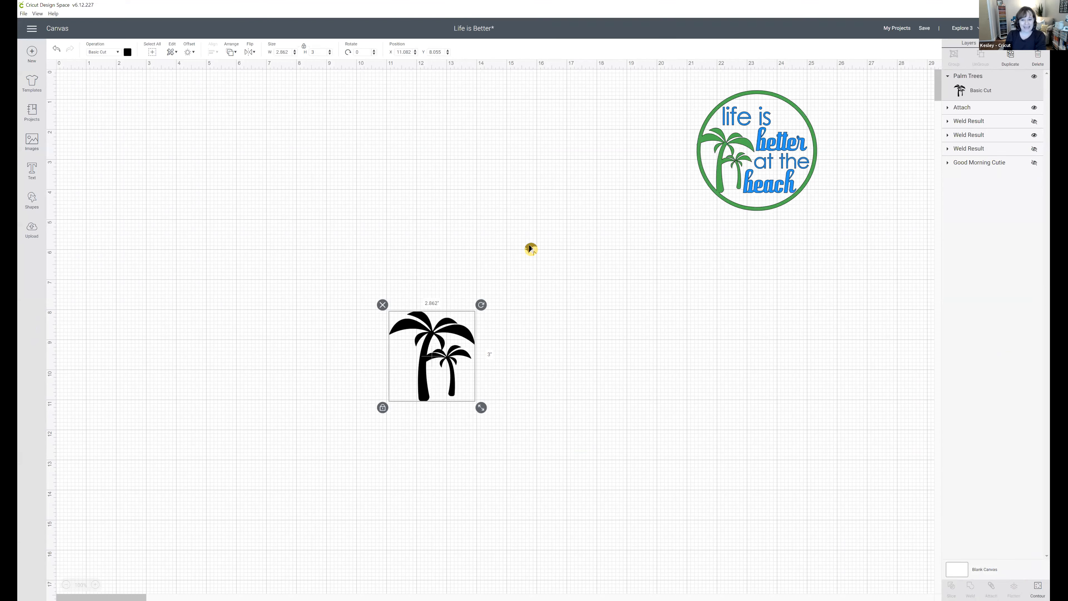
# Move the palm trees image up to about X 14.1 in, Y 4 in, and delete it from the canvas.
pyautogui.moveTo(400, 331); pyautogui.dragTo(491, 209)
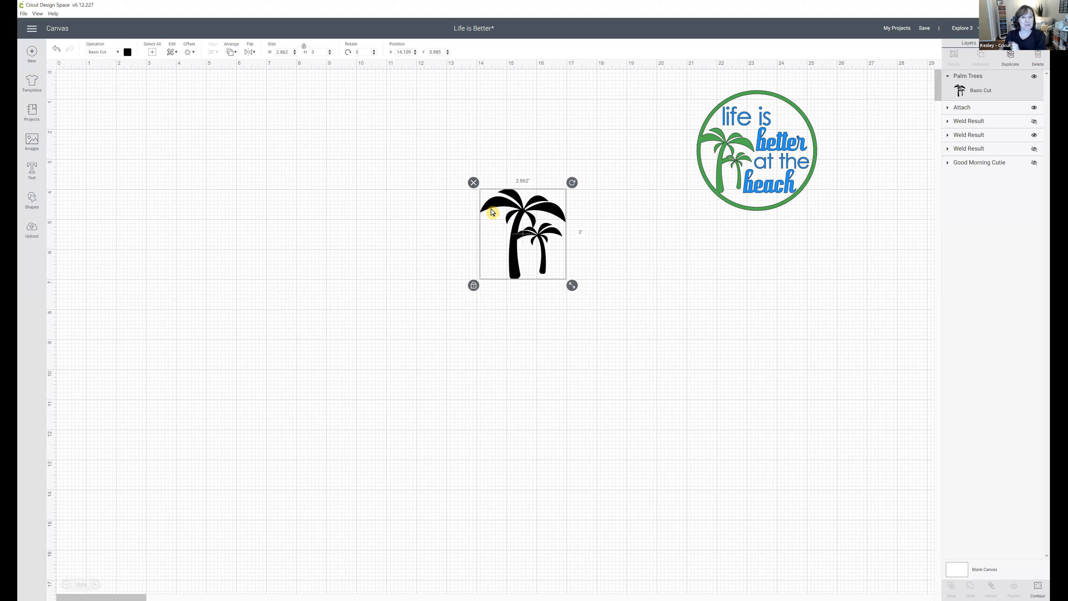
pyautogui.click(473, 182)
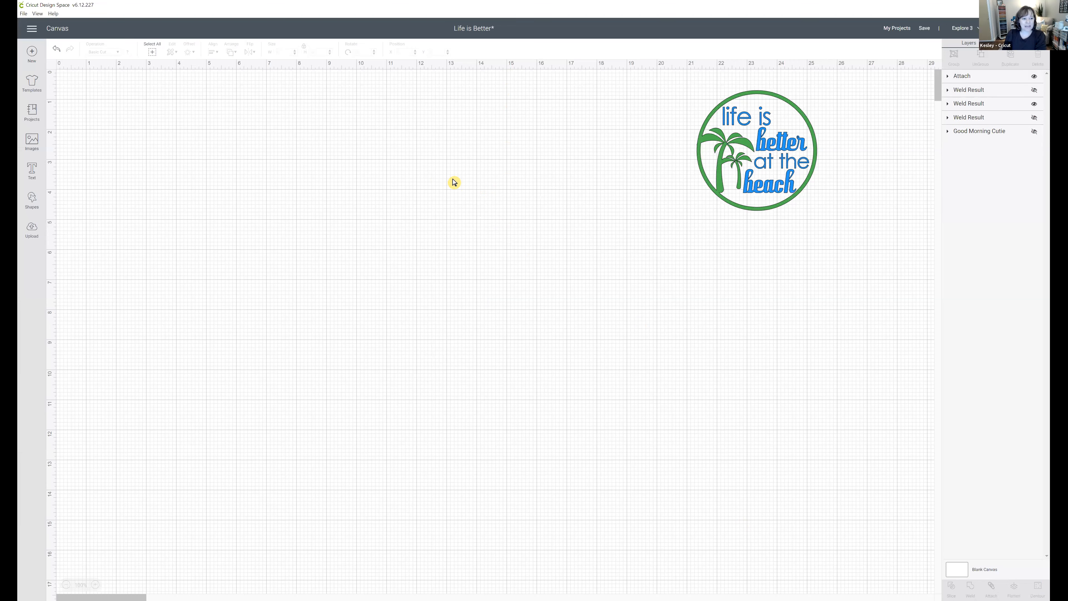
# Search the image library's Free this Week category for "palm tree".
pyautogui.click(31, 142)
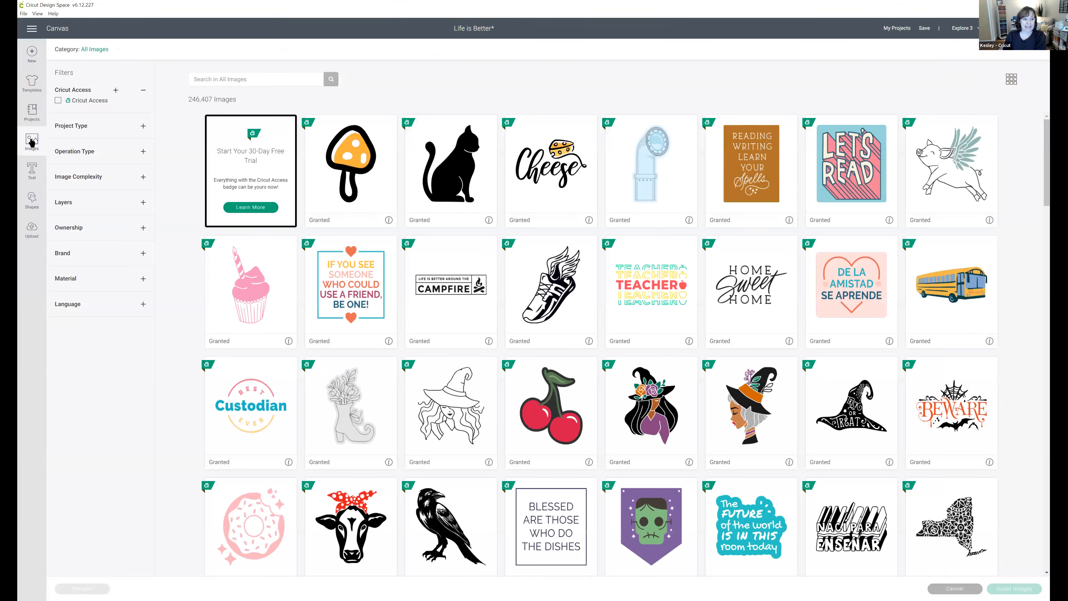
pyautogui.click(102, 49)
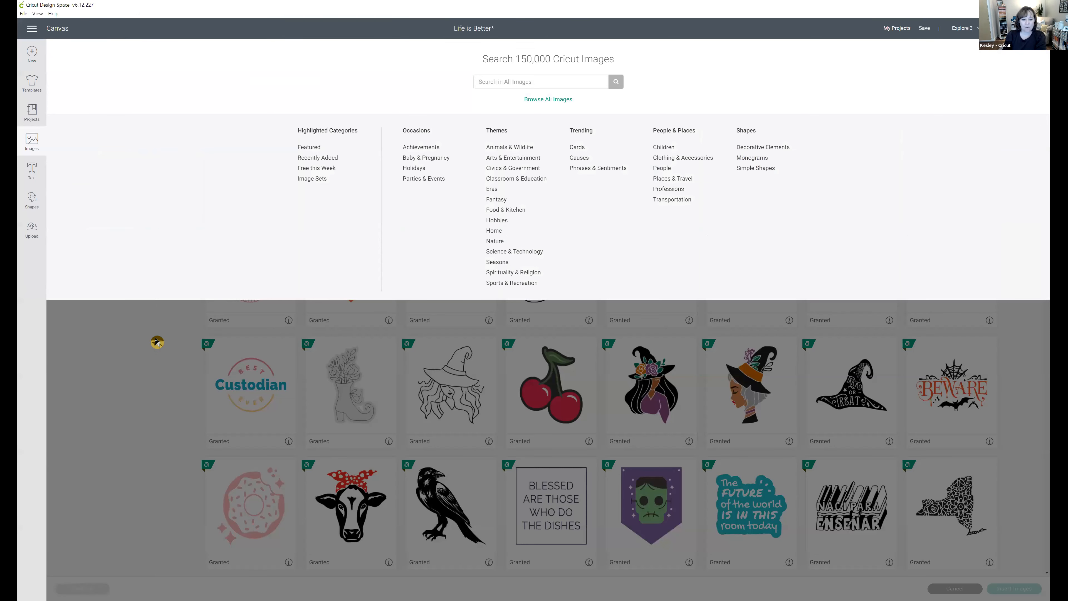
pyautogui.click(157, 343)
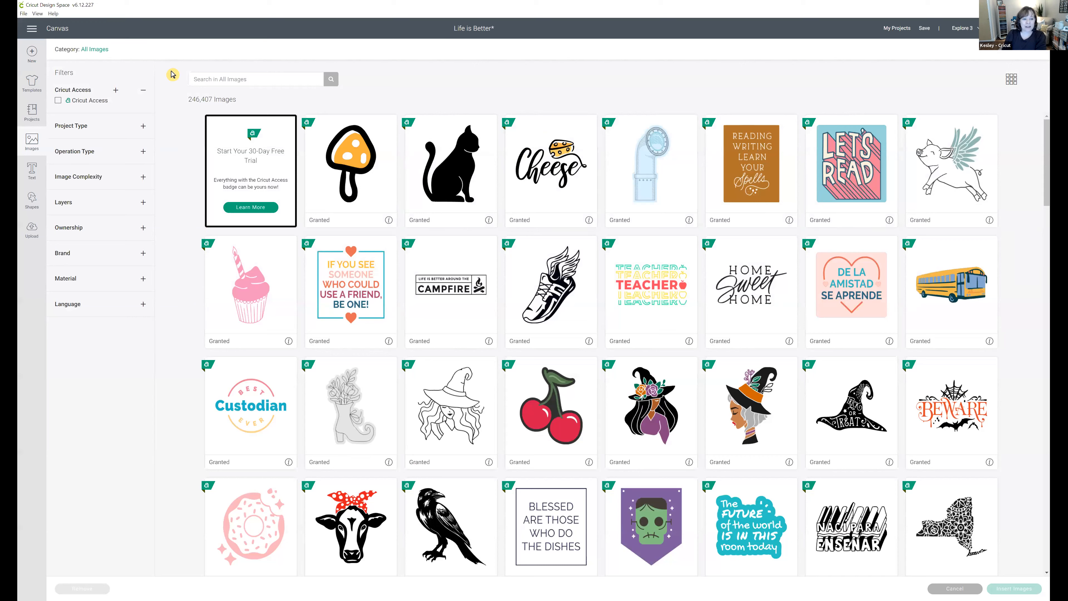
pyautogui.click(100, 51)
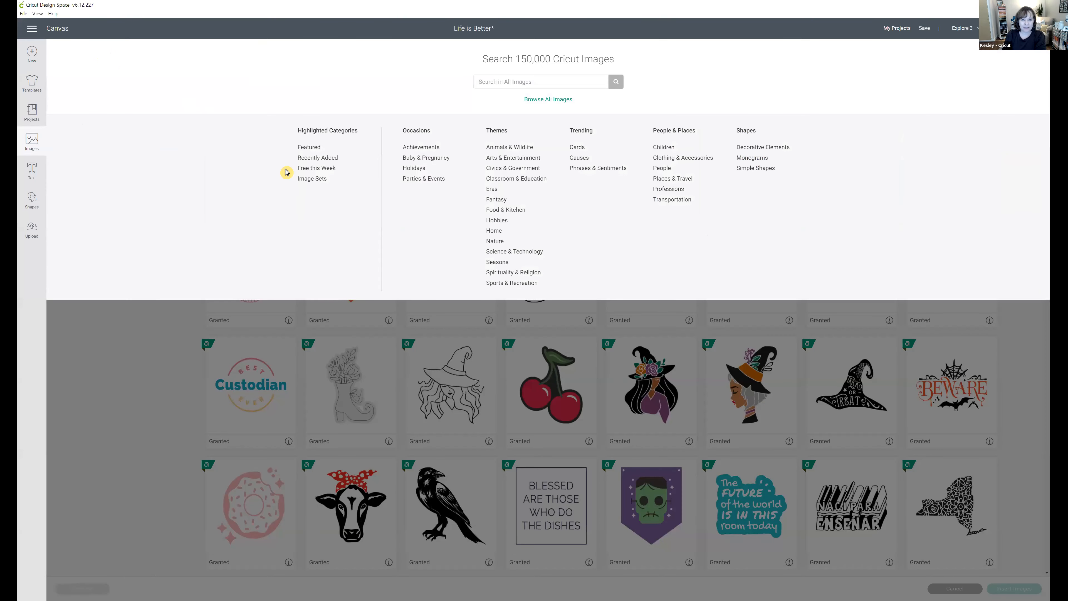
pyautogui.click(572, 83)
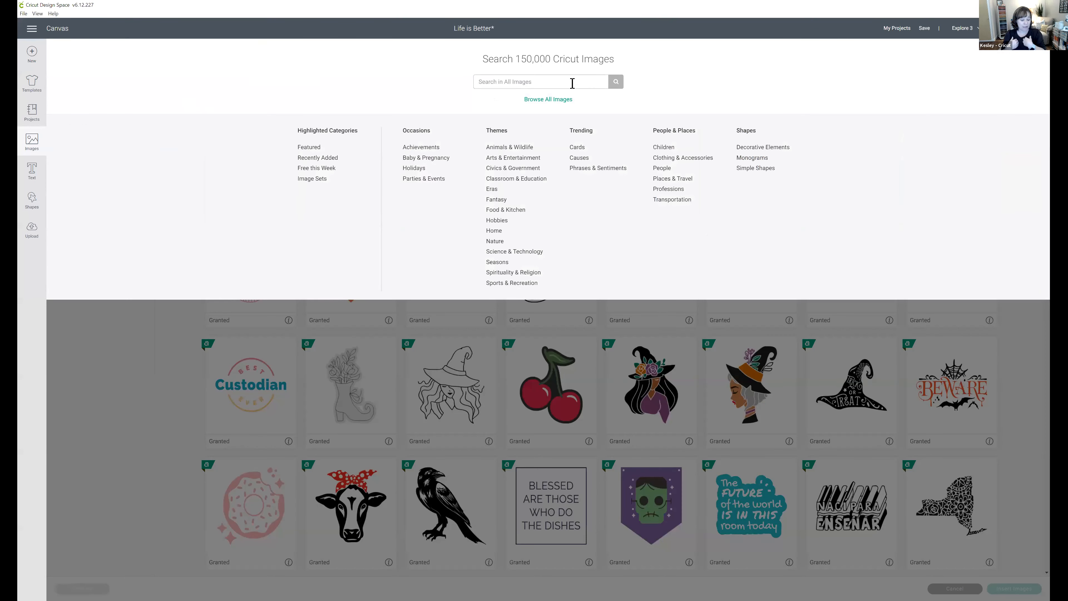
pyautogui.write('palm')
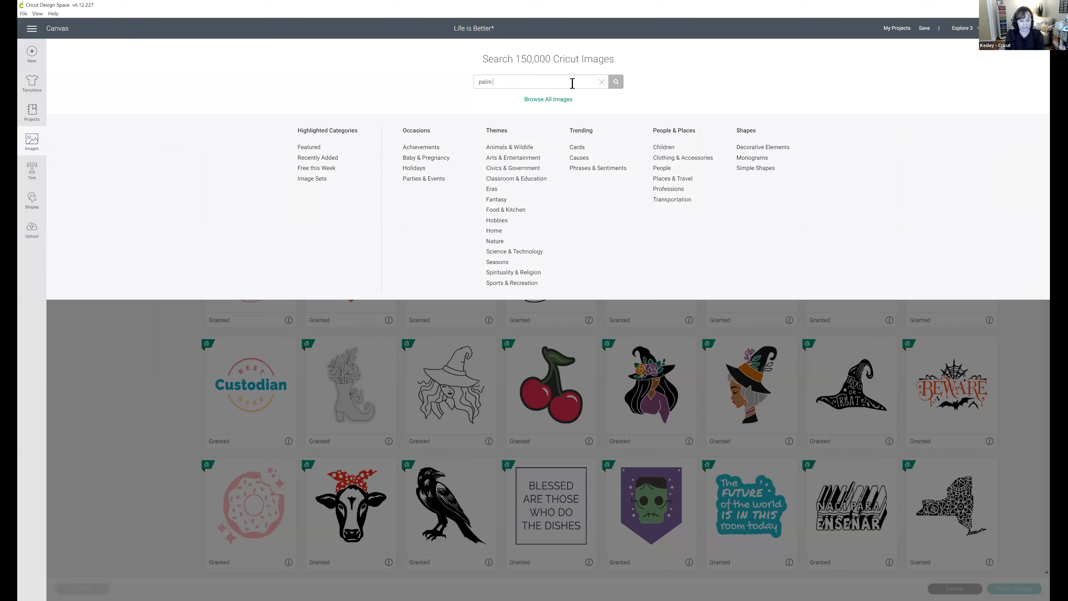
pyautogui.write(' tree')
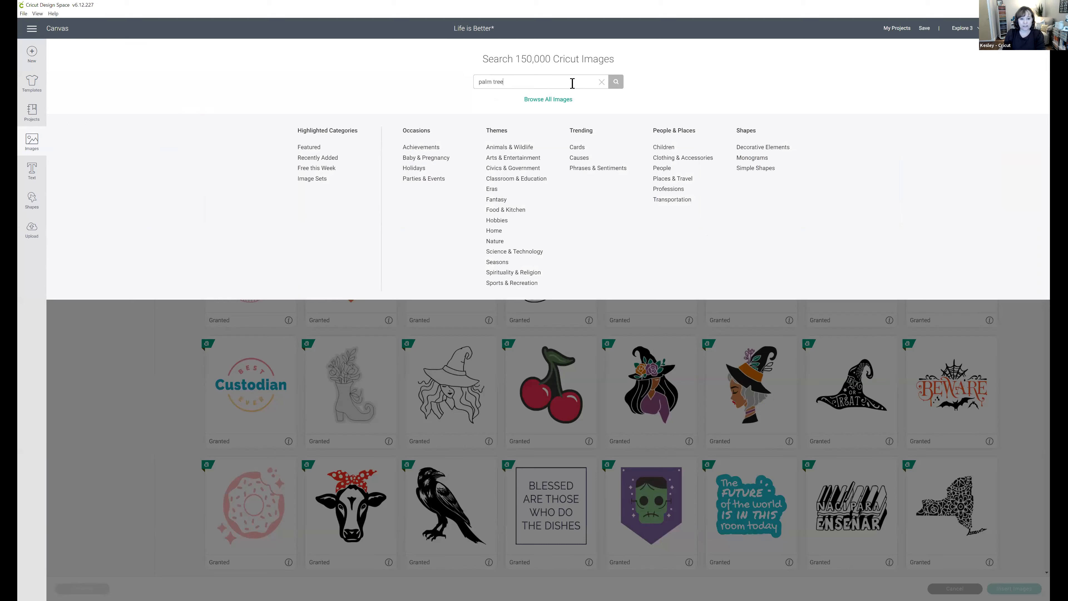
pyautogui.click(331, 168)
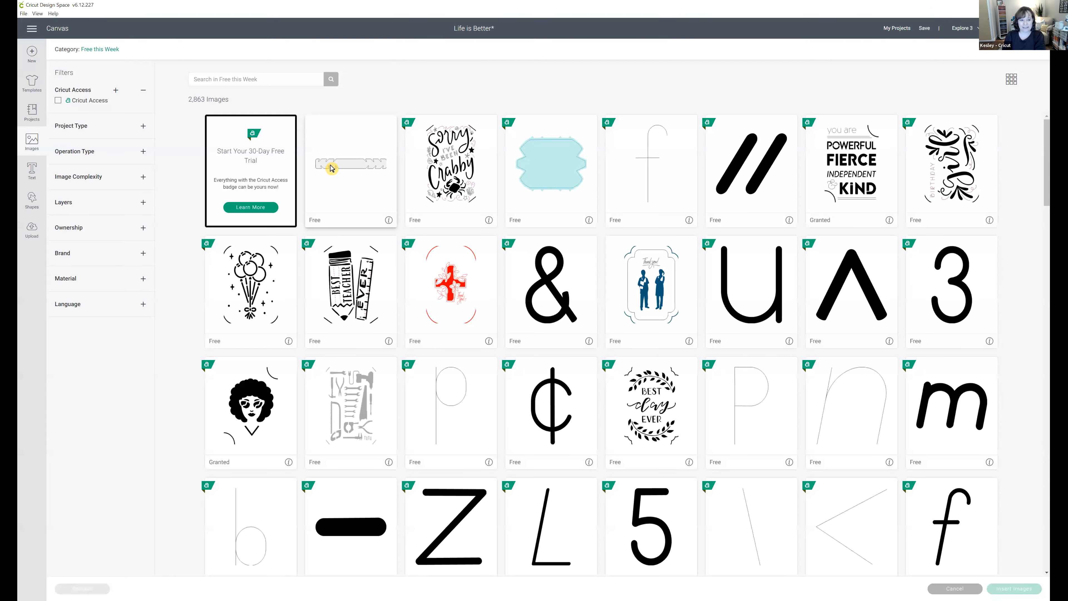
pyautogui.click(269, 84)
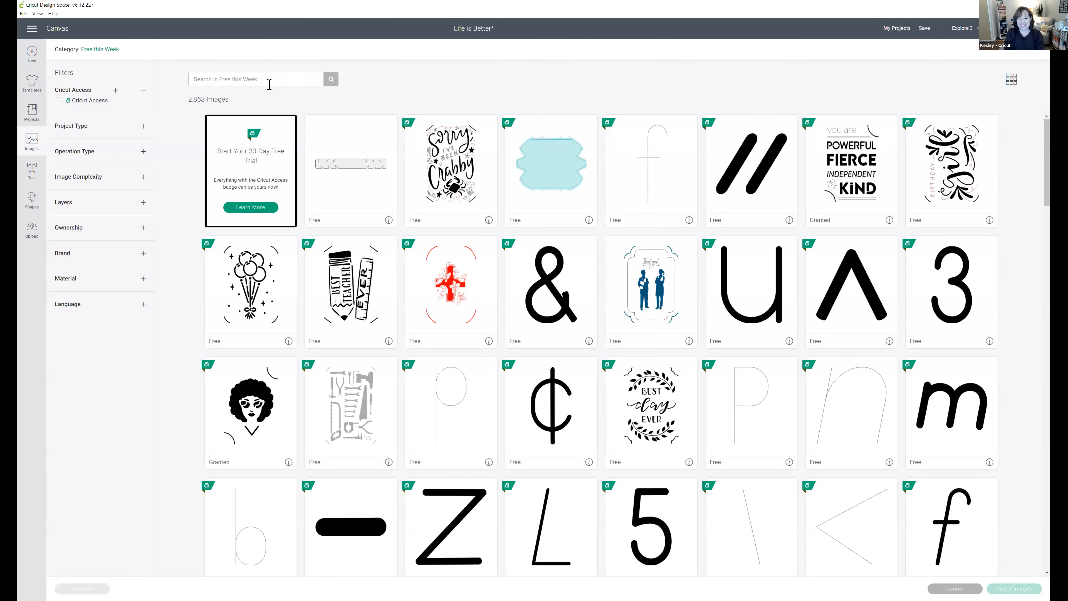
pyautogui.write('palm t')
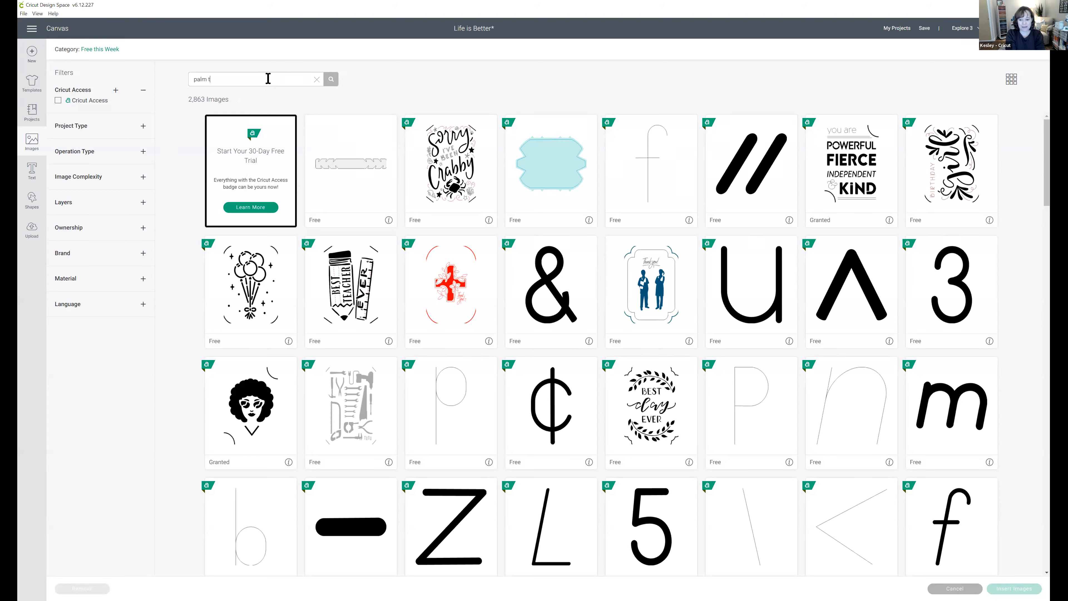
pyautogui.write('ree')
pyautogui.press('Return')
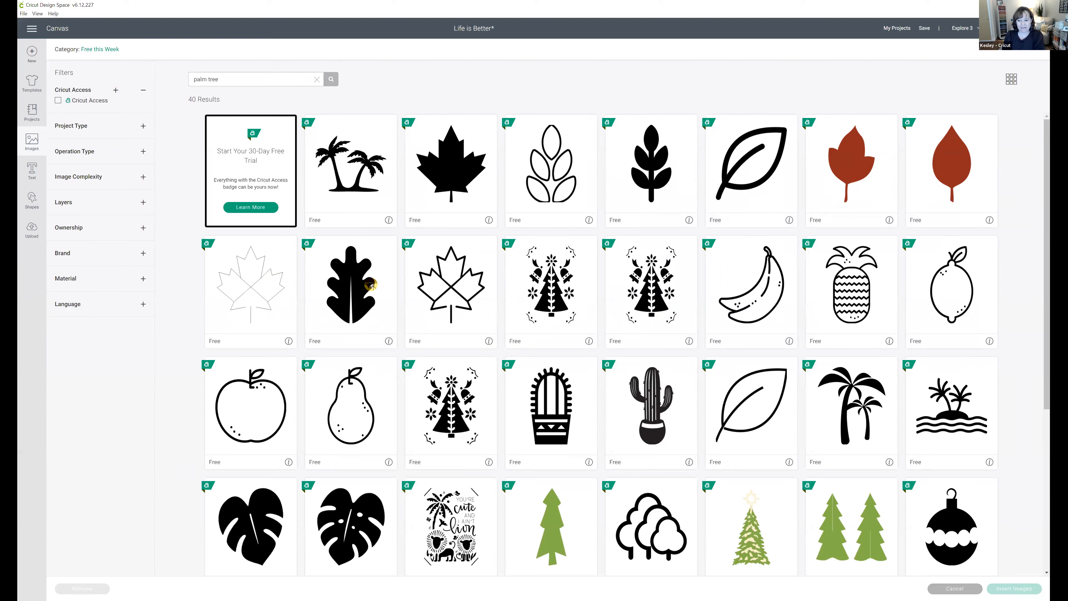
# Insert the free image of one tall and one short palm tree, and enlarge it to about 3.6 by 3.8 in near X 8.2, Y 3.4 in.
pyautogui.click(848, 422)
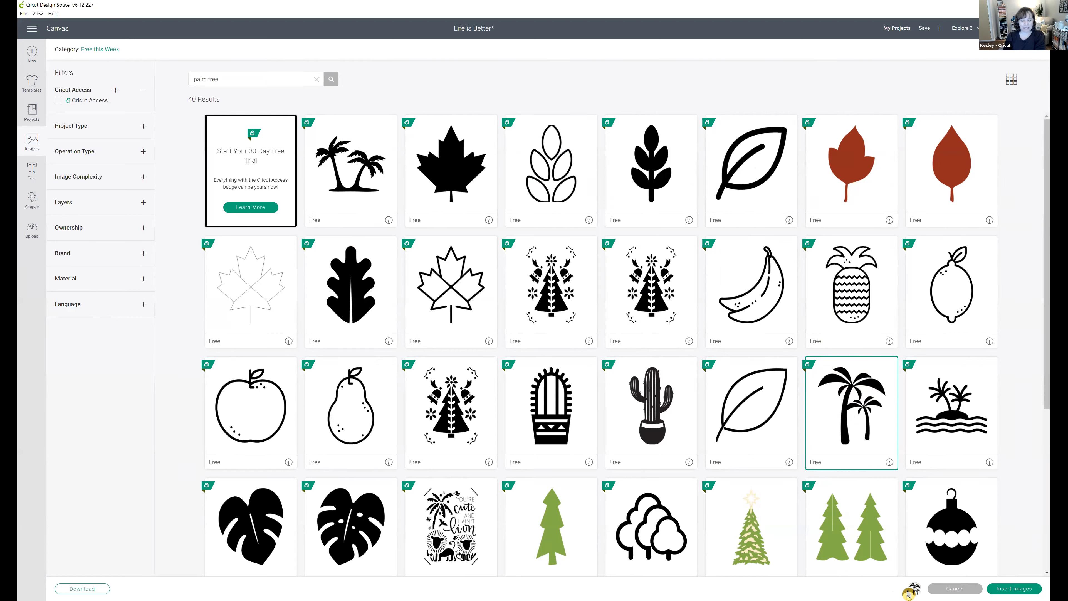
pyautogui.click(1009, 591)
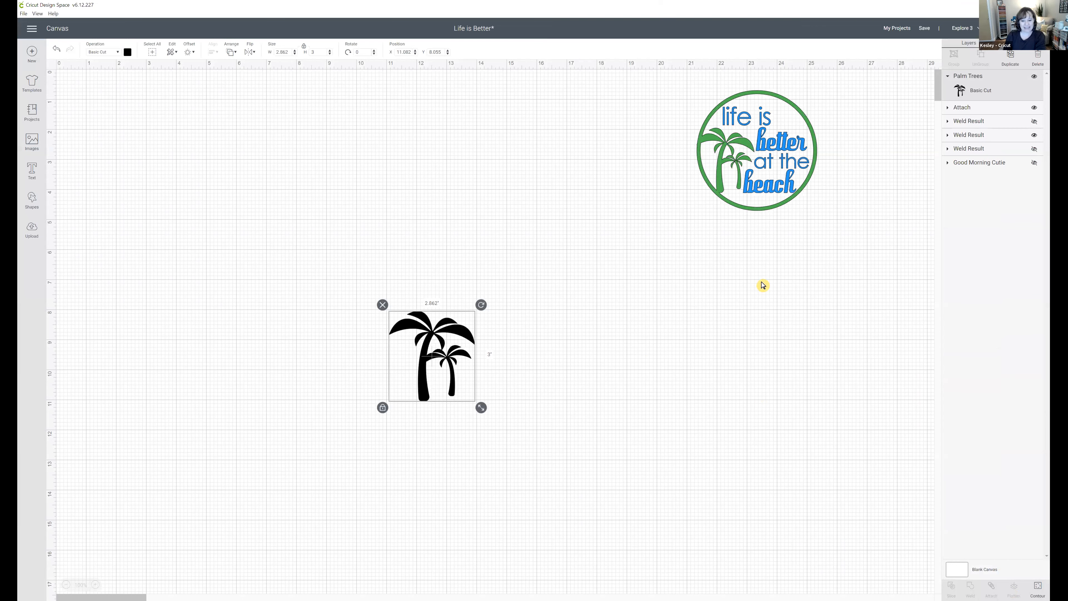
pyautogui.moveTo(435, 360); pyautogui.dragTo(349, 221)
pyautogui.moveTo(399, 271); pyautogui.dragTo(421, 294)
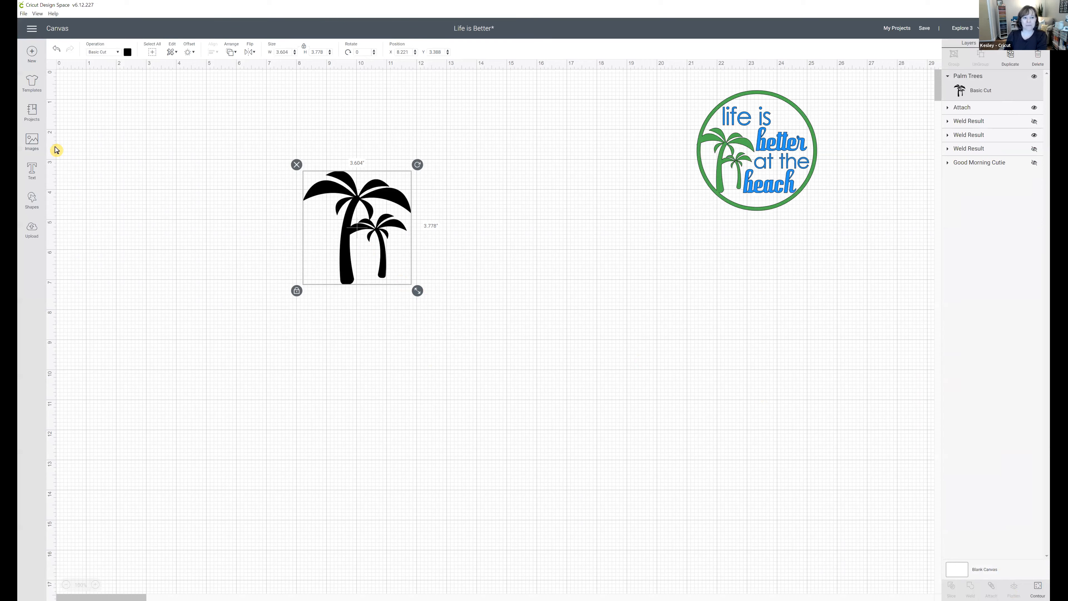
# Try the green material colour on the palm trees and set them back to black.
pyautogui.click(127, 53)
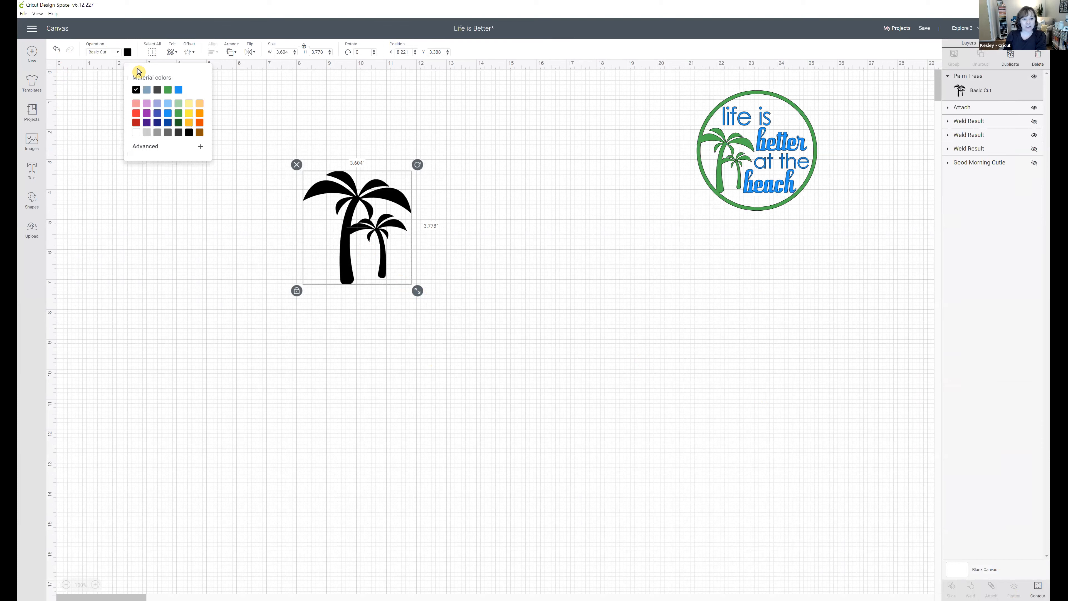
pyautogui.click(168, 90)
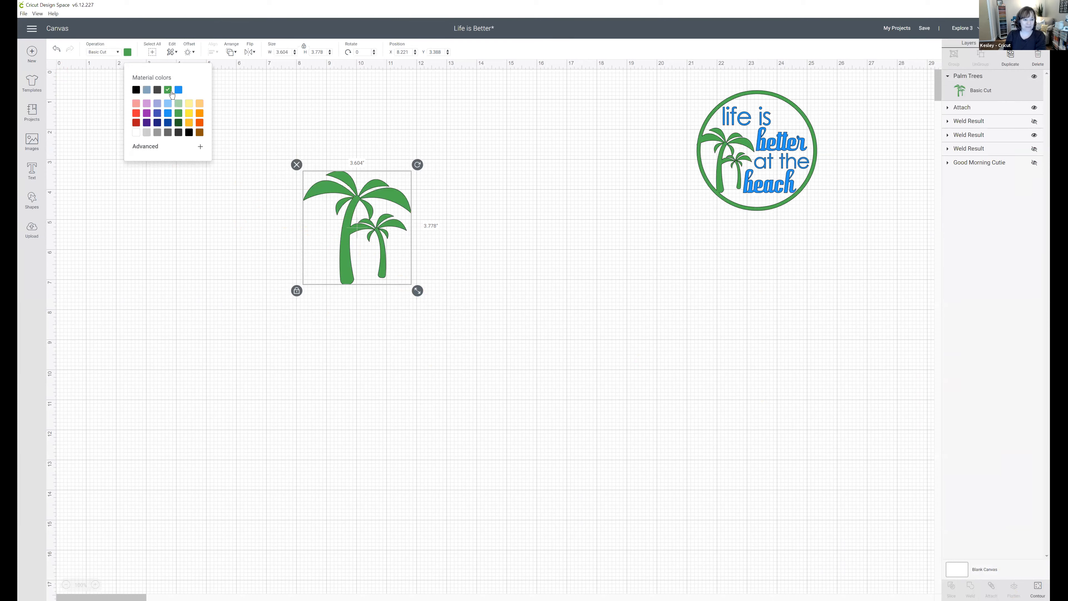
pyautogui.click(136, 89)
pyautogui.click(264, 127)
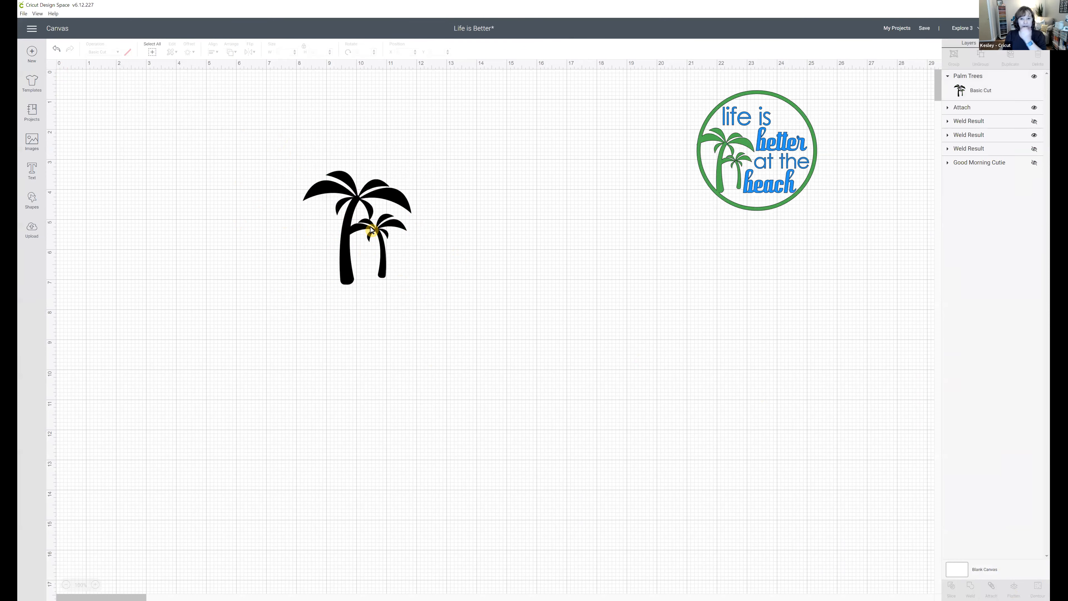
# Recolour the palm trees with the green material colour and move them beside the finished design, at about X 17 in, Y 3 in.
pyautogui.click(371, 230)
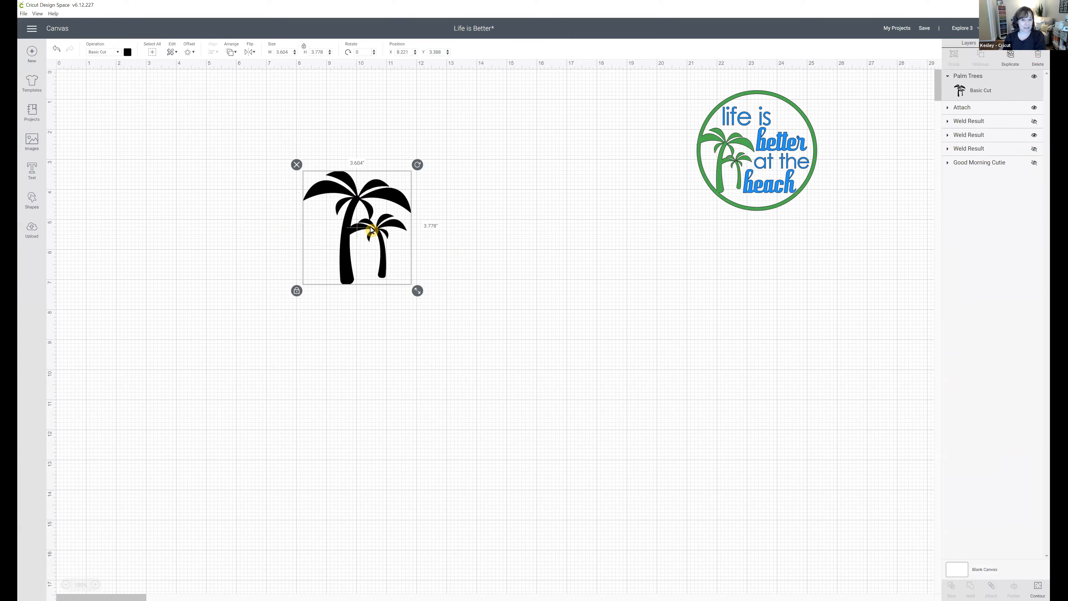
pyautogui.click(128, 53)
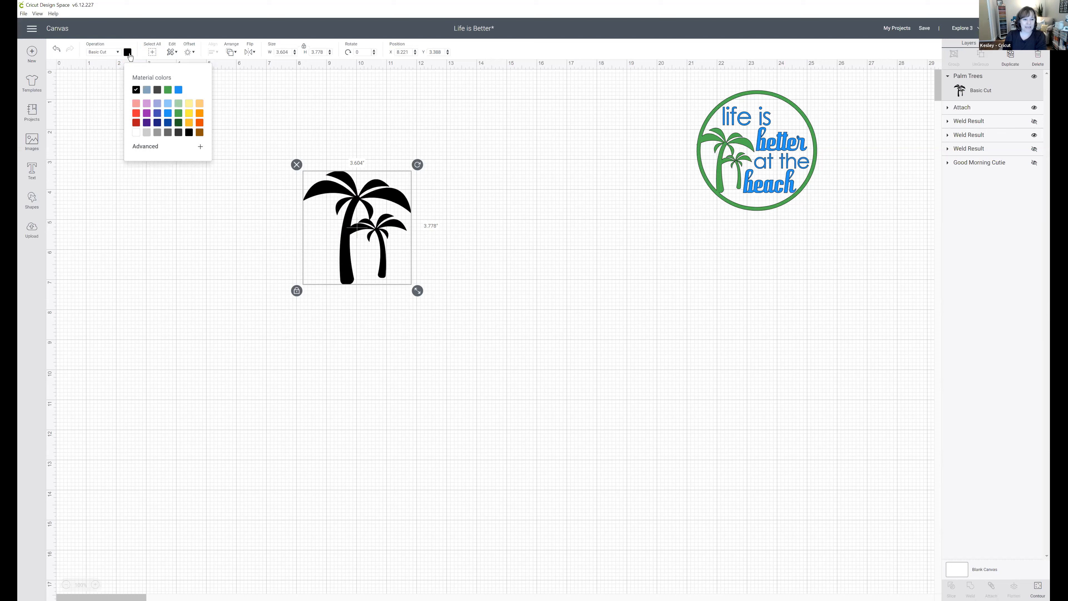
pyautogui.click(168, 90)
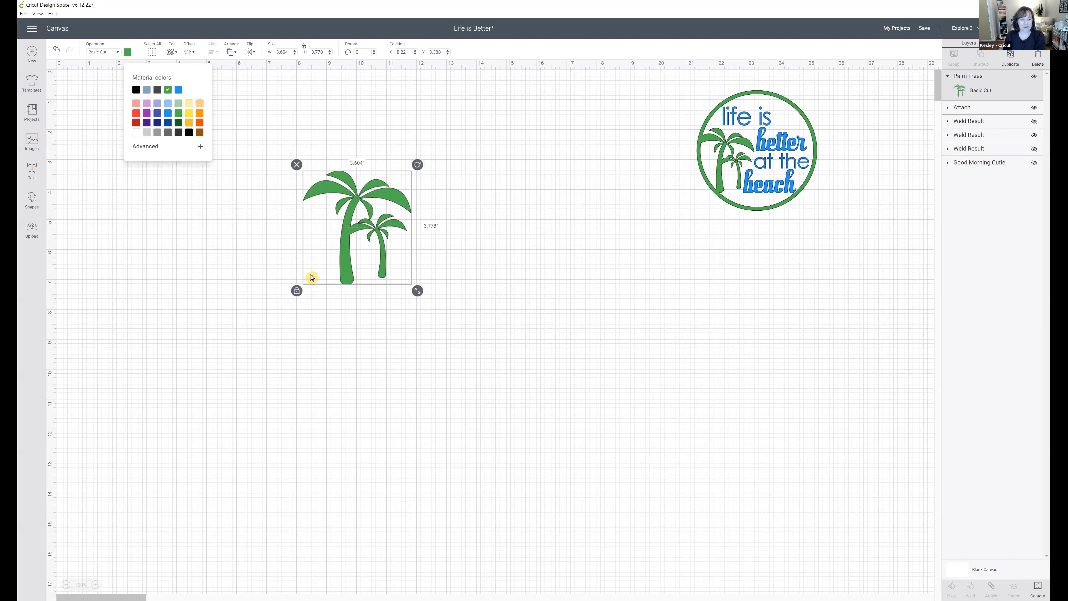
pyautogui.click(421, 331)
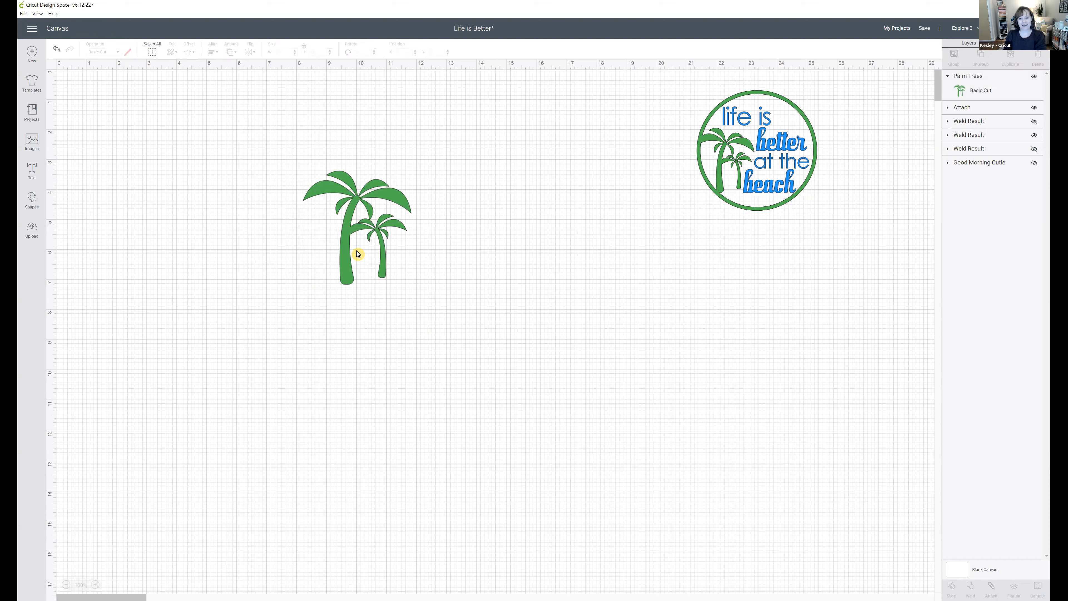
pyautogui.moveTo(346, 270); pyautogui.dragTo(611, 253)
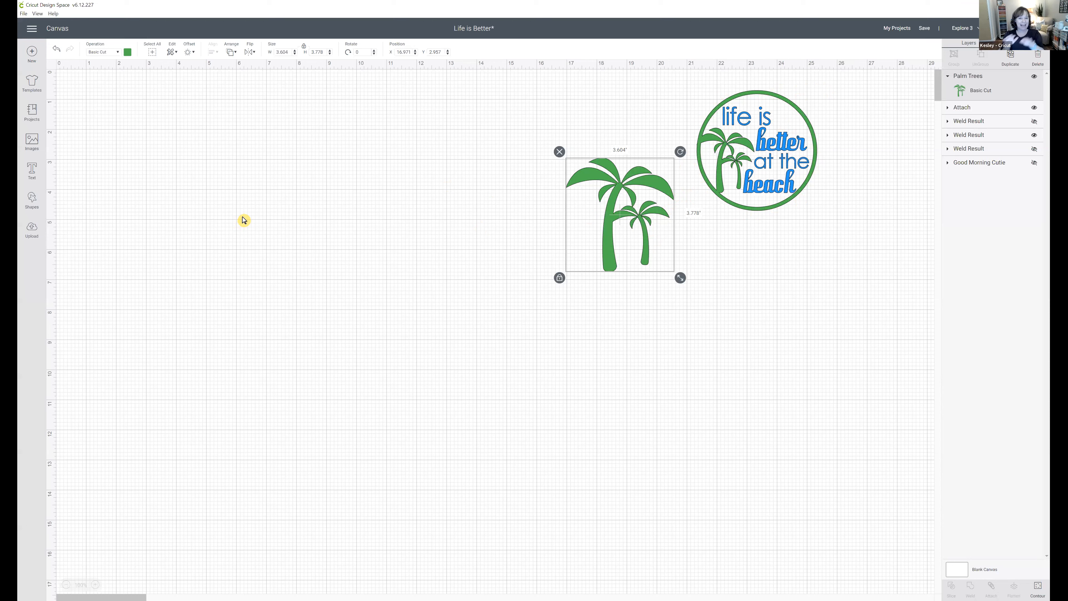
# Add two circle shapes to the canvas.
pyautogui.click(35, 204)
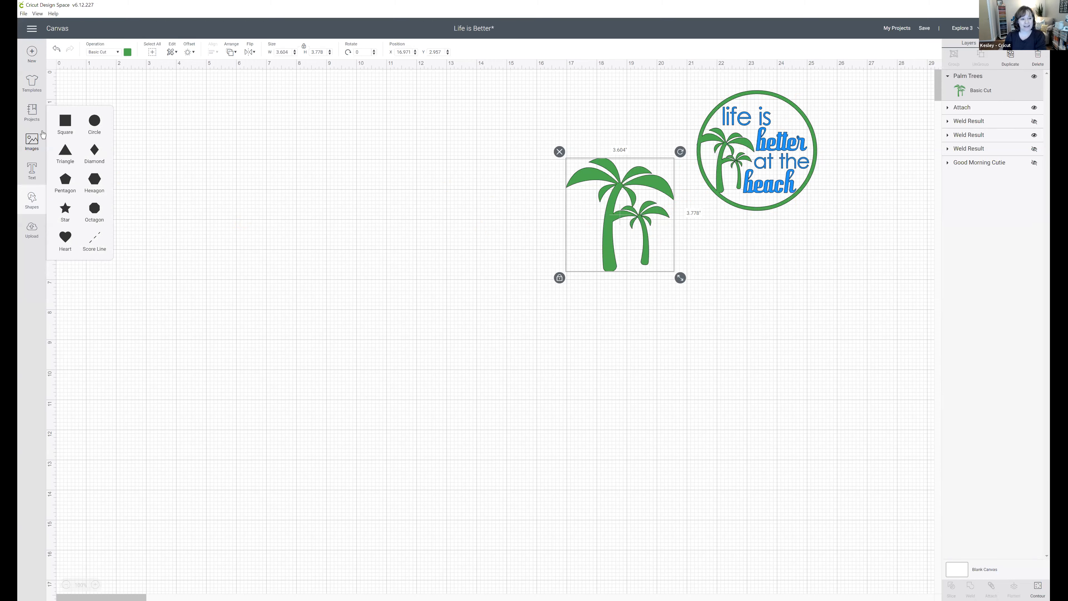
pyautogui.doubleClick(96, 124)
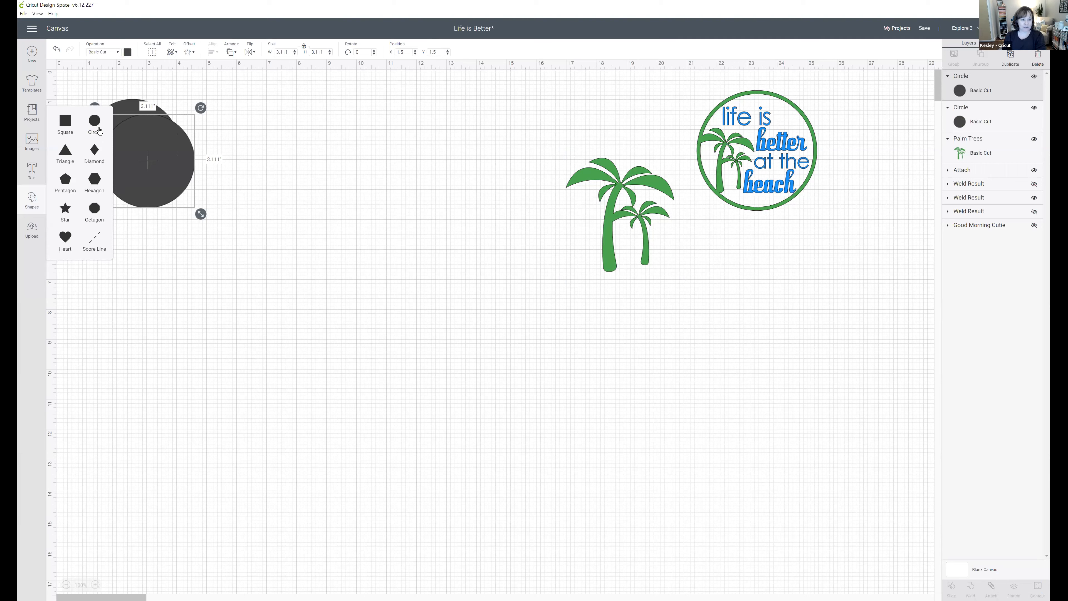
pyautogui.click(95, 124)
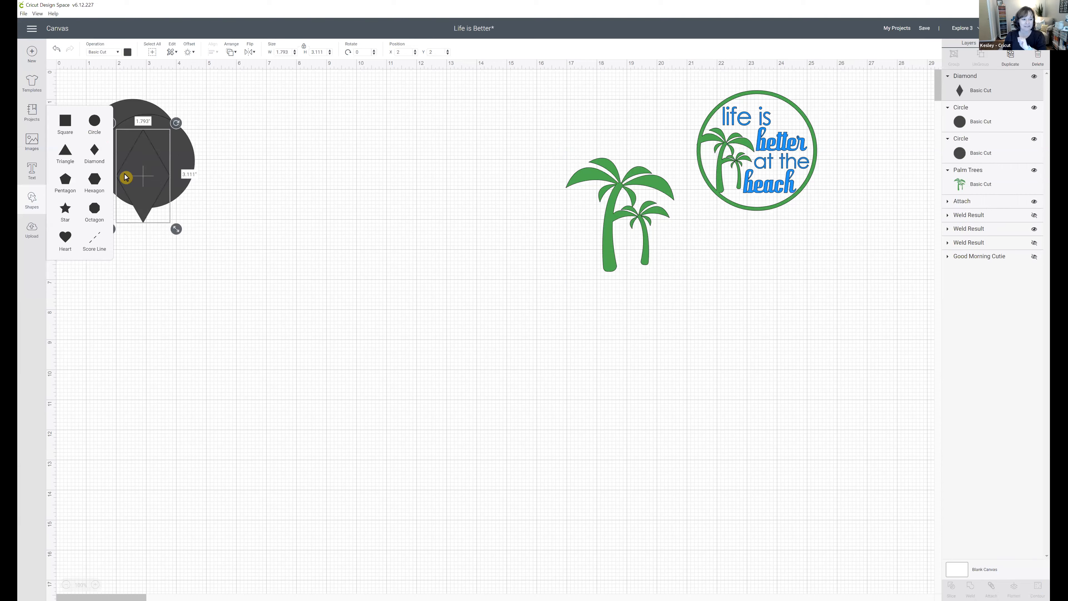
pyautogui.moveTo(142, 196); pyautogui.dragTo(284, 224)
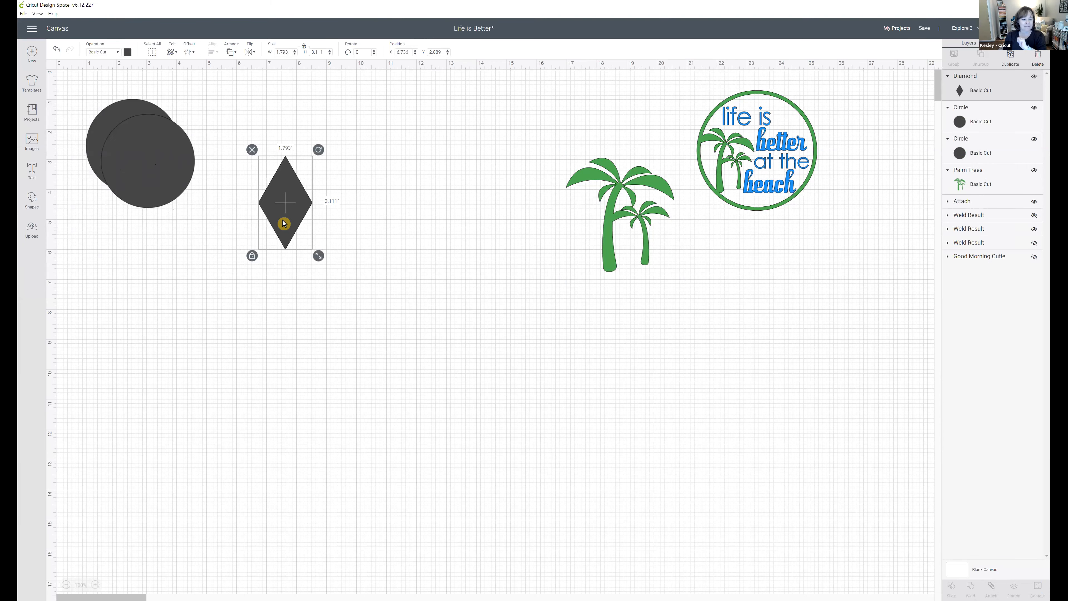
pyautogui.click(251, 150)
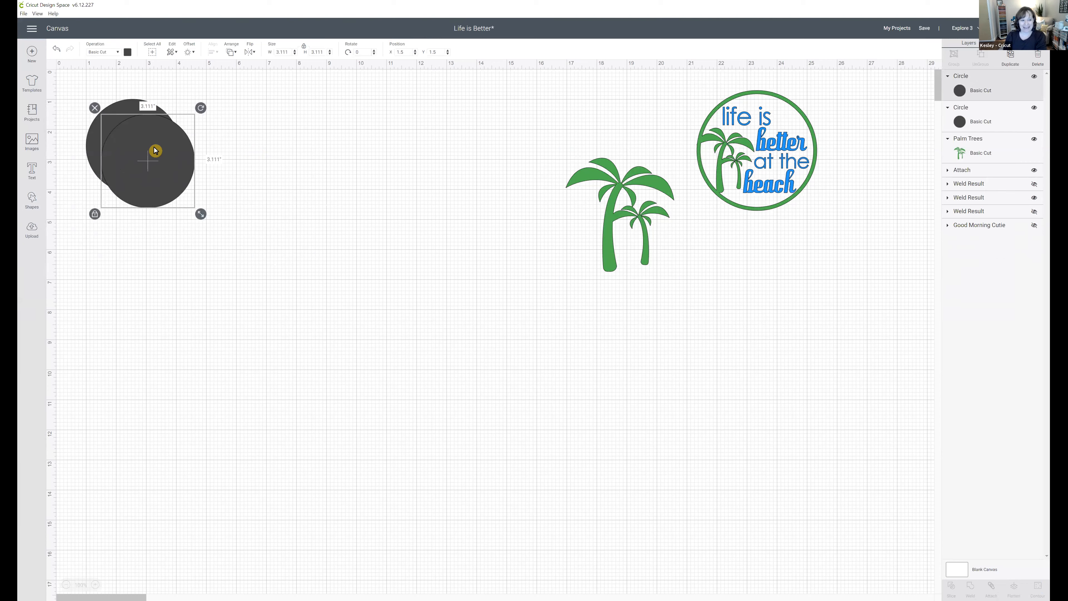
# Separate the two circles side by side, at about X 3.5 in and X 7.9 in, both near Y 3.1 in.
pyautogui.moveTo(153, 150); pyautogui.dragTo(335, 190)
pyautogui.moveTo(138, 142); pyautogui.dragTo(212, 206)
pyautogui.click(32, 201)
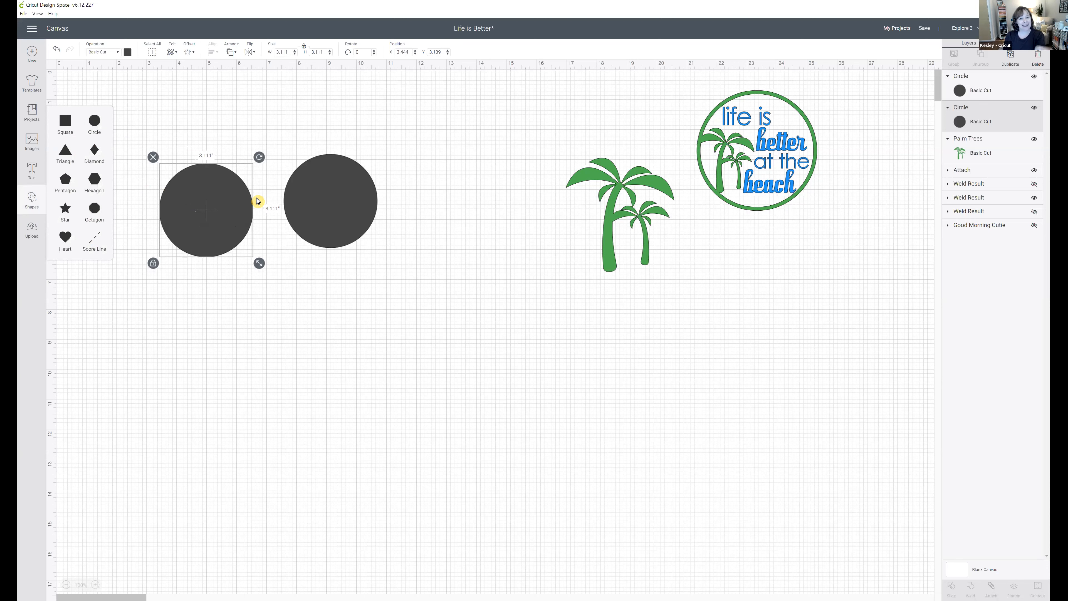
pyautogui.click(428, 235)
pyautogui.click(234, 235)
pyautogui.click(347, 241)
pyautogui.moveTo(347, 241); pyautogui.dragTo(357, 249)
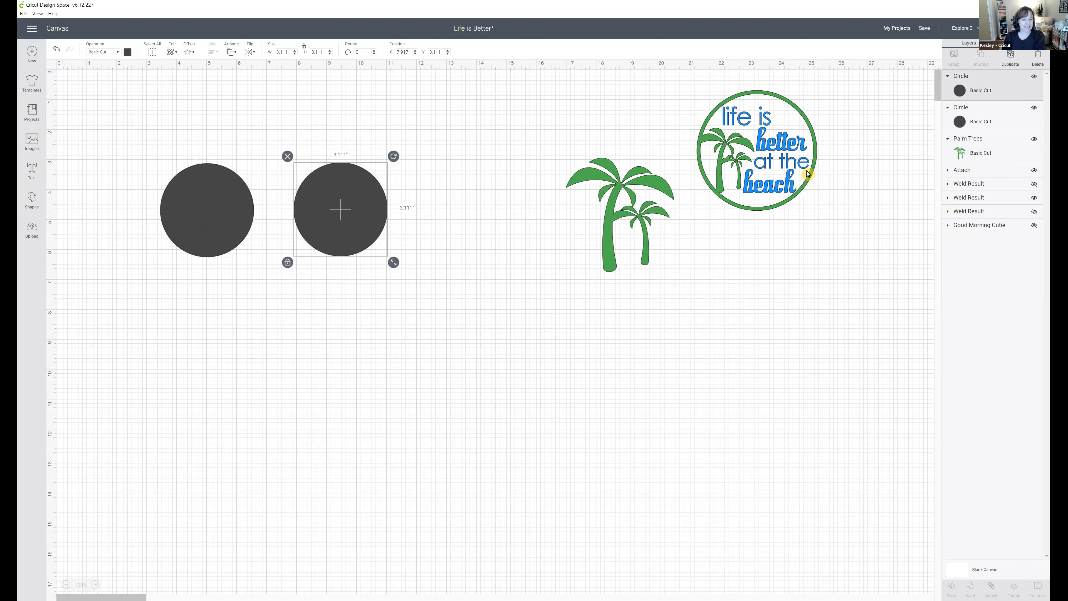
# Set the width of the circle farther from the palm trees to 4.5 in, keeping its proportions.
pyautogui.click(189, 213)
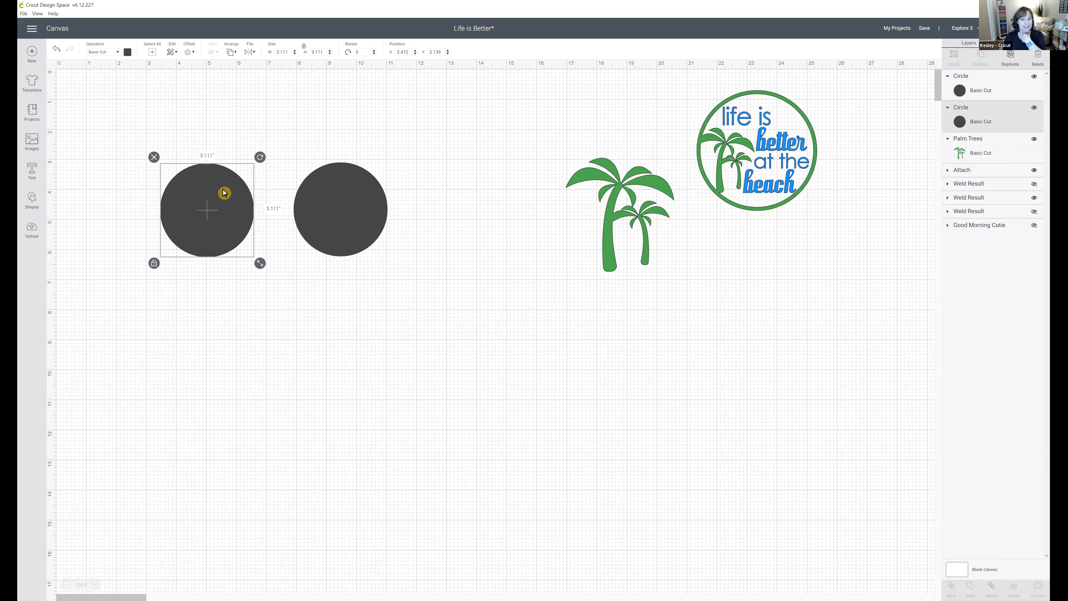
pyautogui.click(287, 52)
pyautogui.hotkey('ctrl', 'a')
pyautogui.write('4')
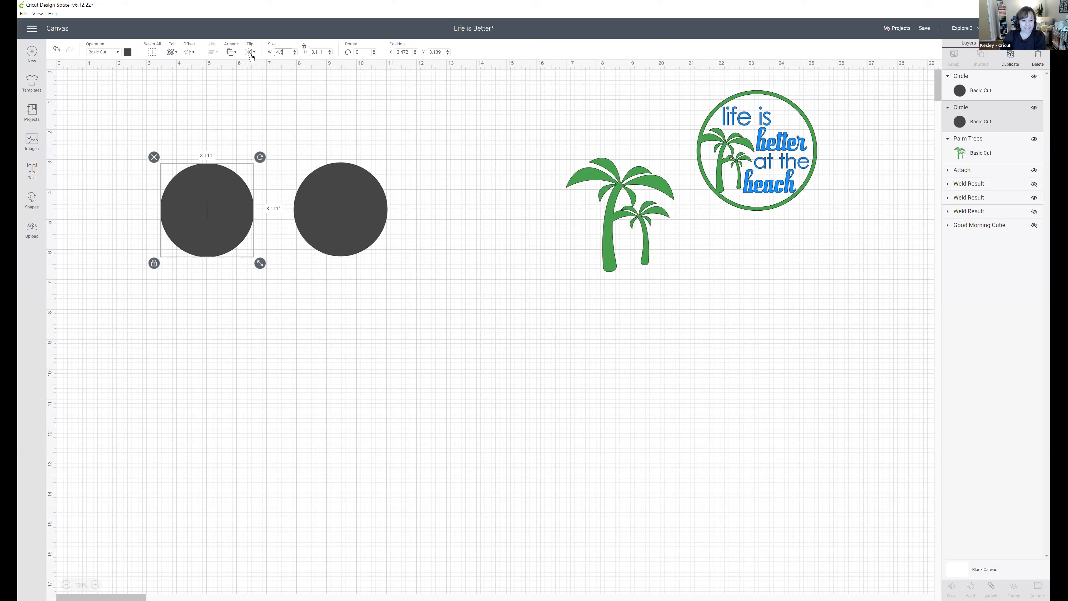
pyautogui.press('Return')
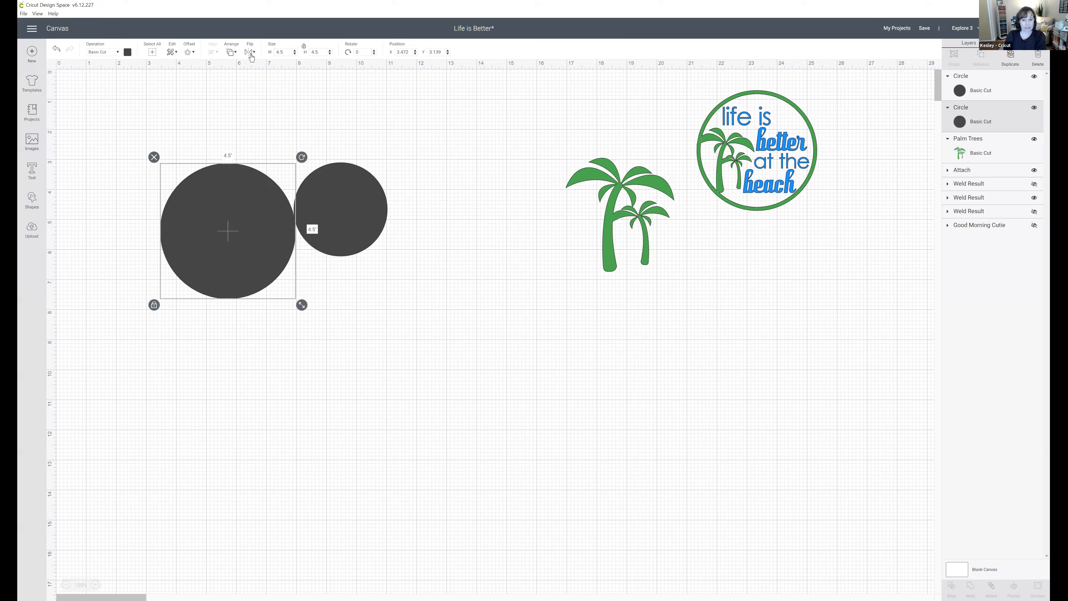
# Set the width of the circle nearer the palm trees to 4.25 in, keeping its proportions.
pyautogui.click(345, 181)
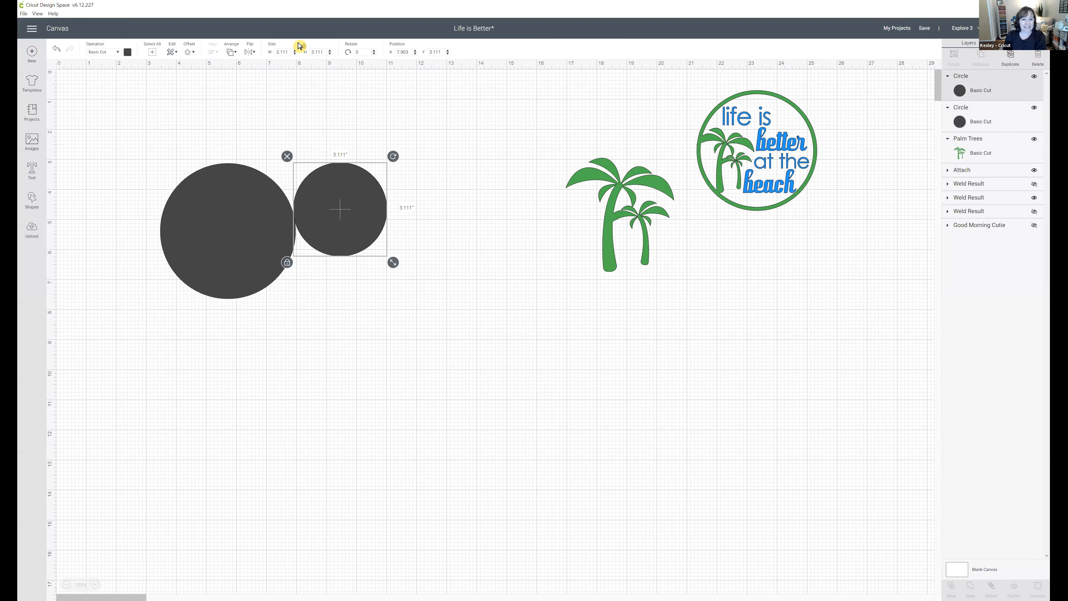
pyautogui.doubleClick(286, 53)
pyautogui.write('4.25')
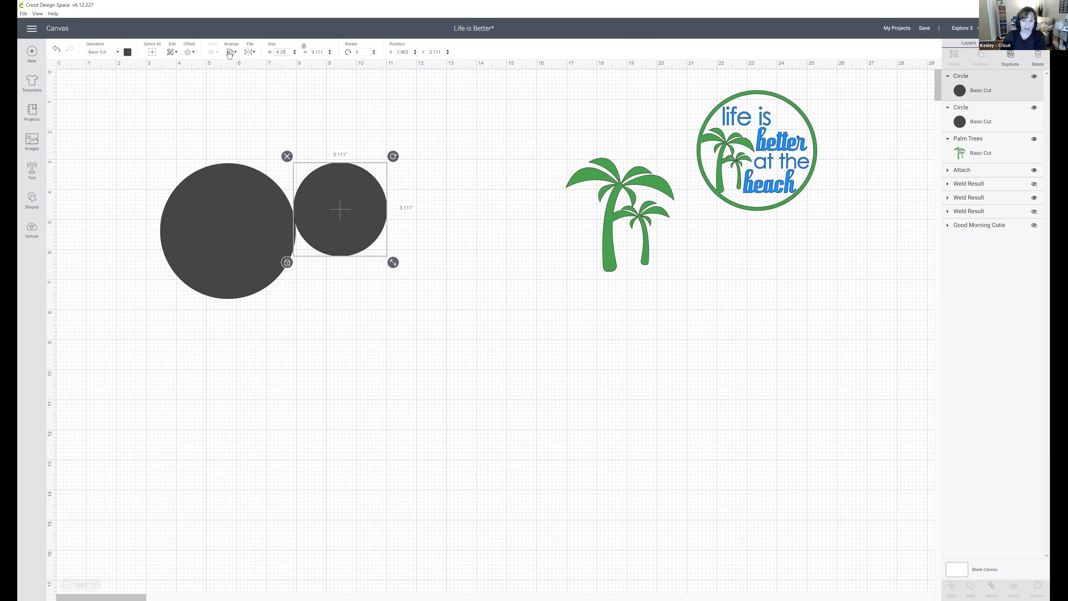
pyautogui.press('Return')
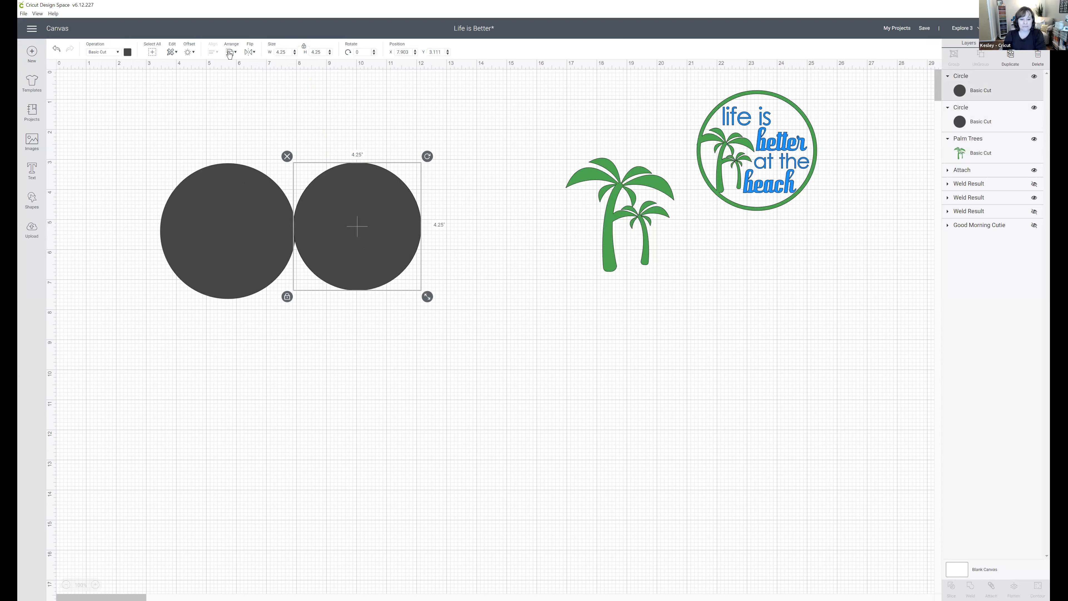
# Stack the 4.25 in circle over the 4.5 in circle, center them on each other and slice them.
pyautogui.moveTo(345, 245); pyautogui.dragTo(219, 252)
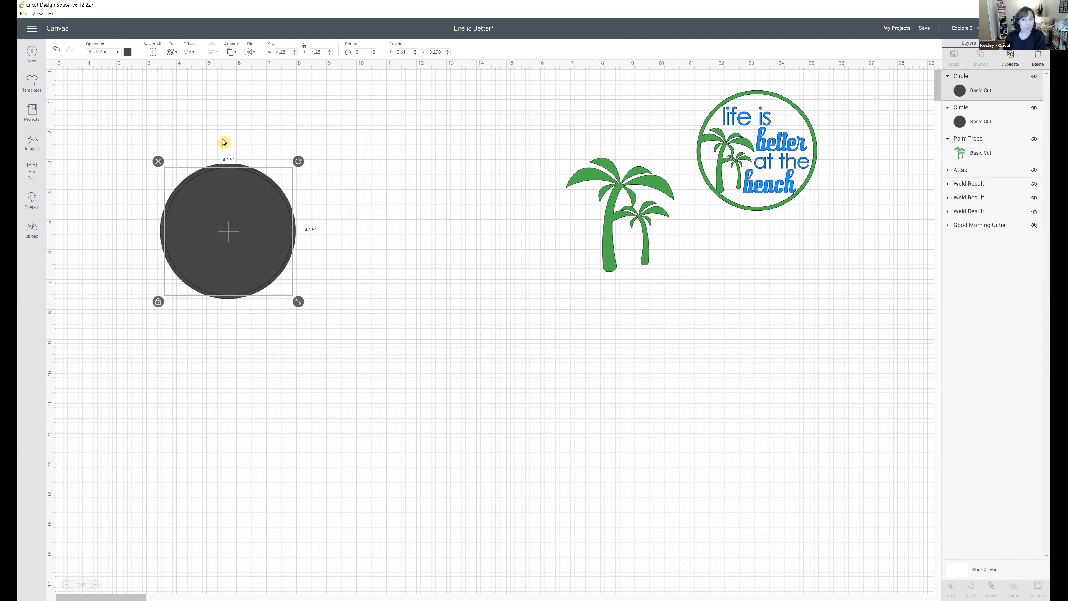
pyautogui.moveTo(214, 126); pyautogui.dragTo(222, 239)
pyautogui.click(181, 133)
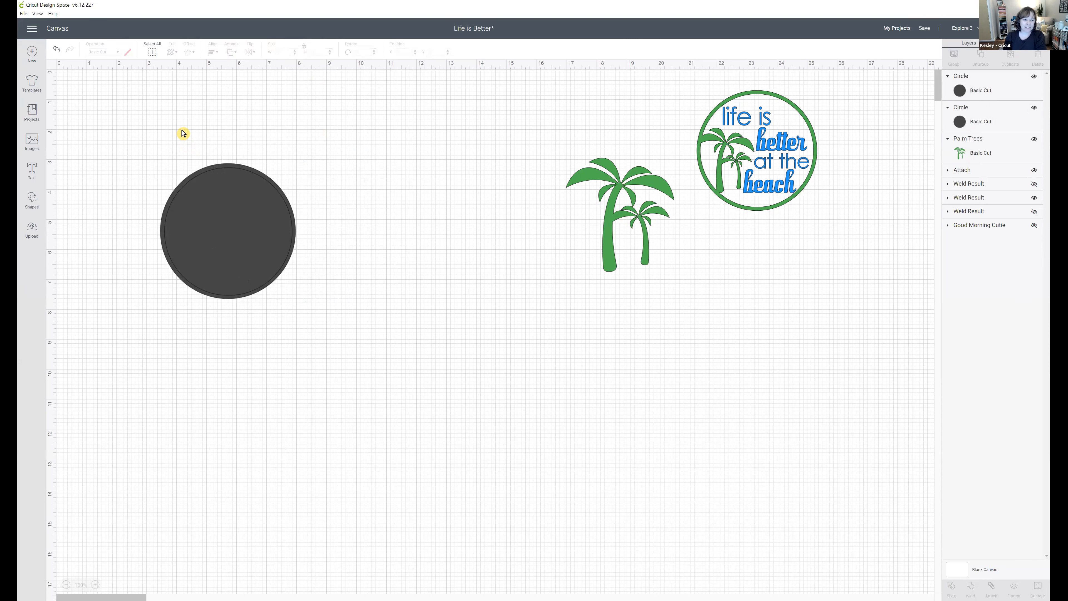
pyautogui.moveTo(161, 119); pyautogui.dragTo(258, 316)
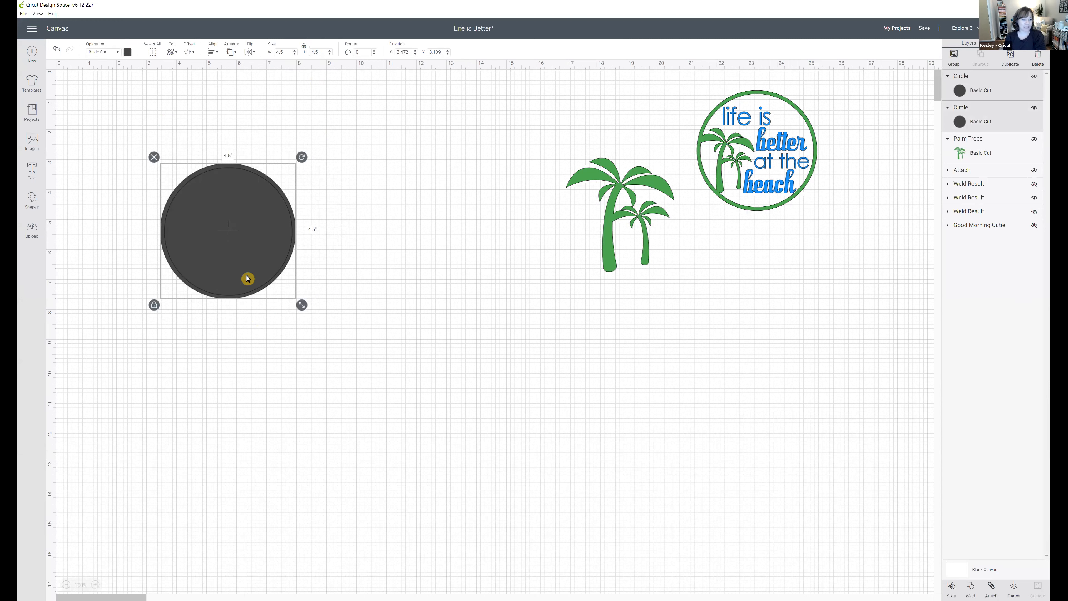
pyautogui.click(212, 54)
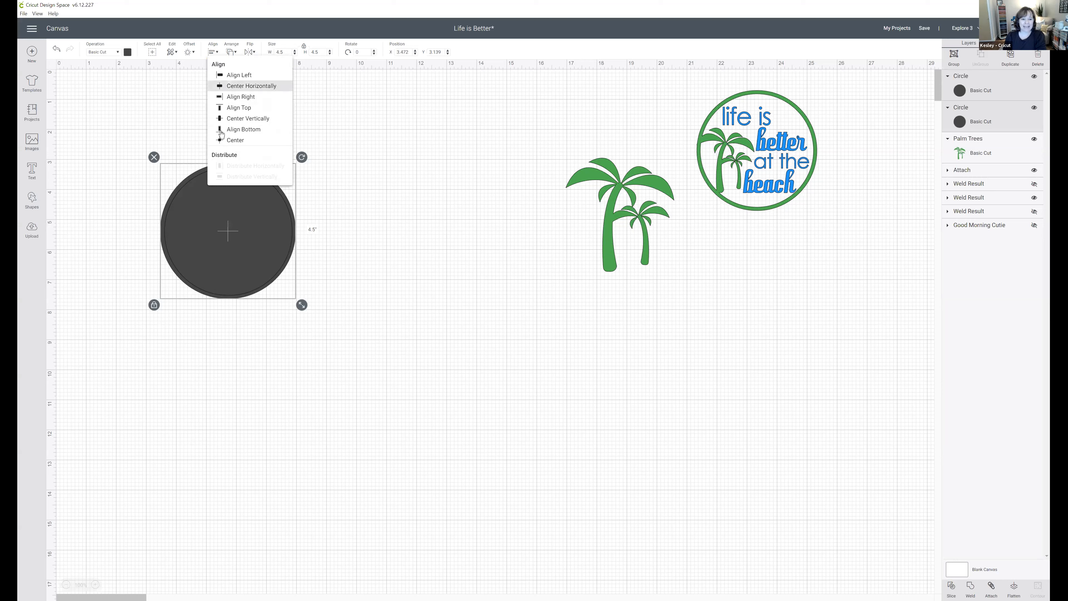
pyautogui.click(229, 141)
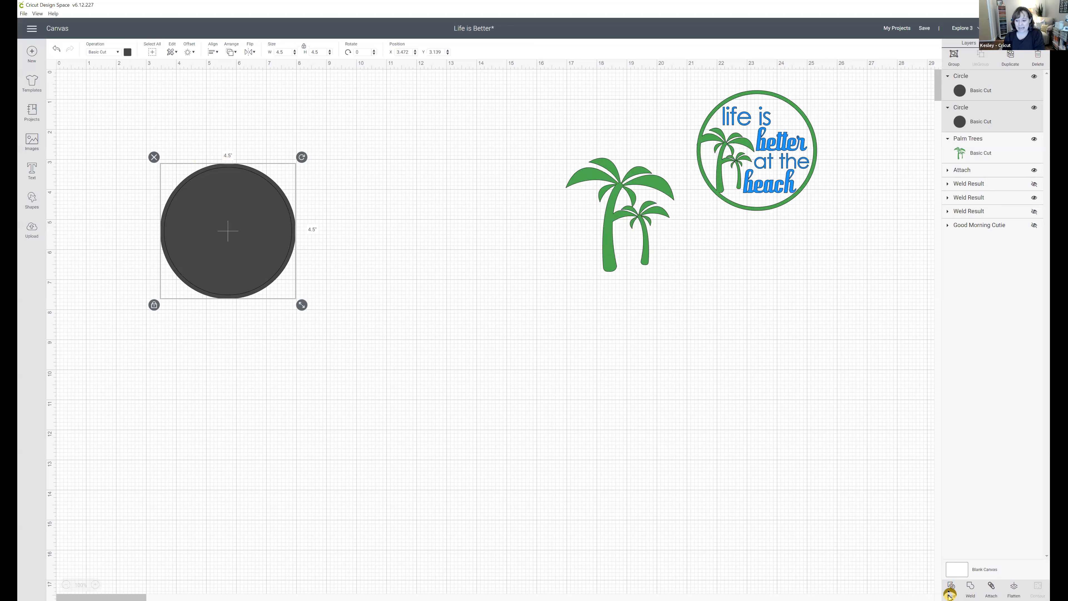
pyautogui.press('Delete')
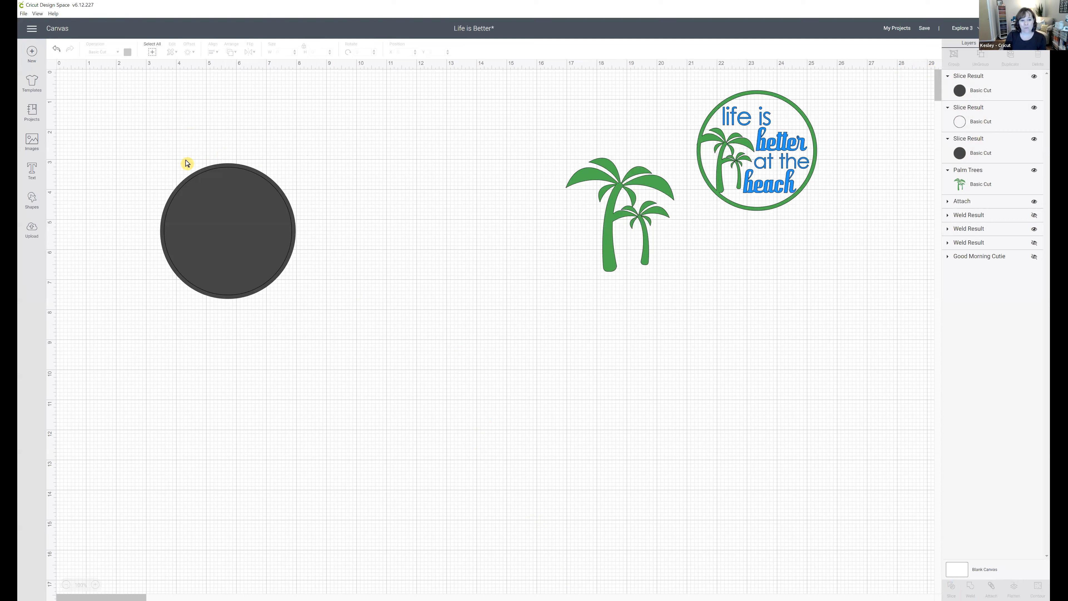
# Pull the sliced pieces apart and delete the two solid circles.
pyautogui.moveTo(220, 270); pyautogui.dragTo(361, 270)
pyautogui.moveTo(250, 247); pyautogui.dragTo(336, 426)
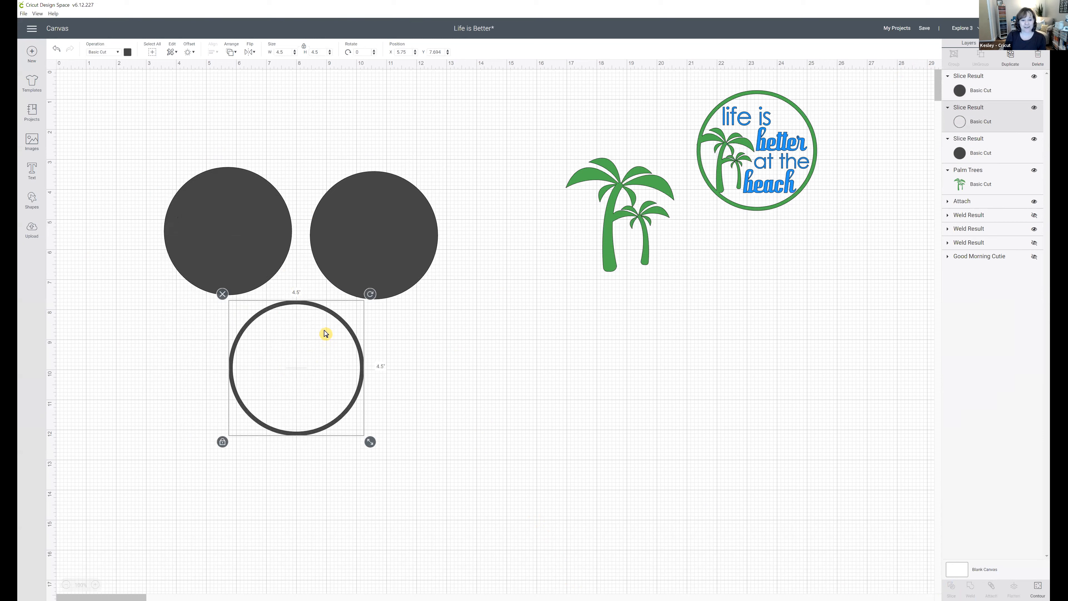
pyautogui.moveTo(170, 121); pyautogui.dragTo(376, 202)
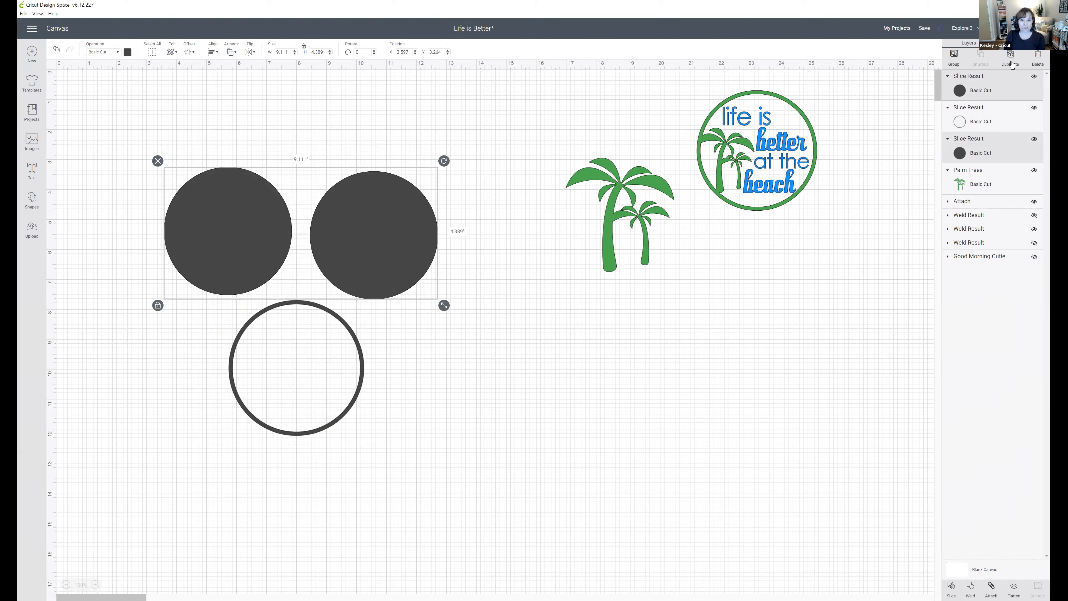
pyautogui.click(1038, 58)
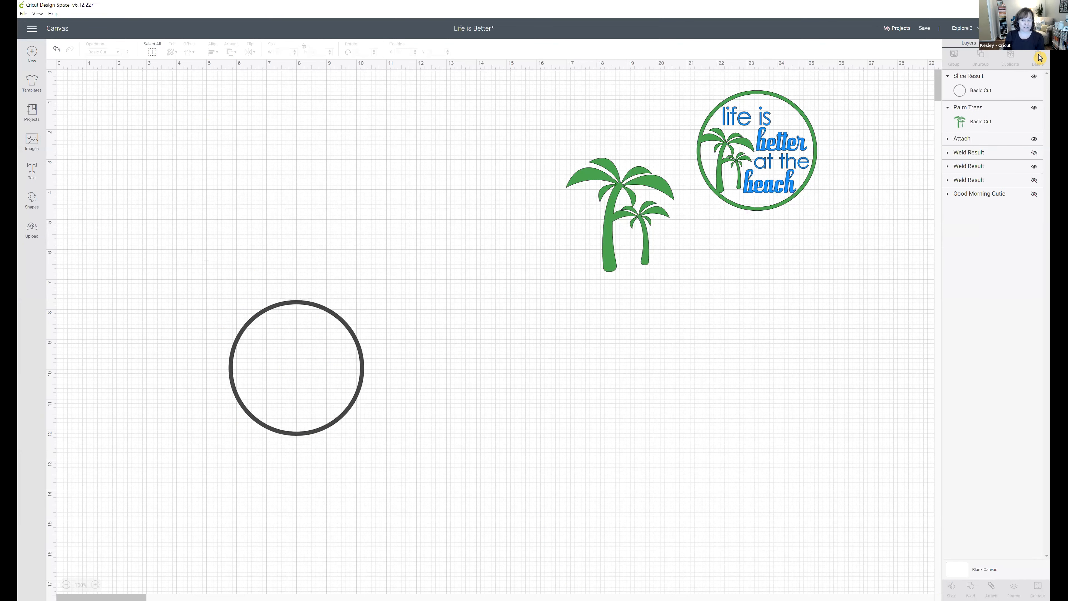
# Delete the remaining dark ring from the canvas.
pyautogui.moveTo(337, 317); pyautogui.dragTo(337, 116)
pyautogui.click(222, 94)
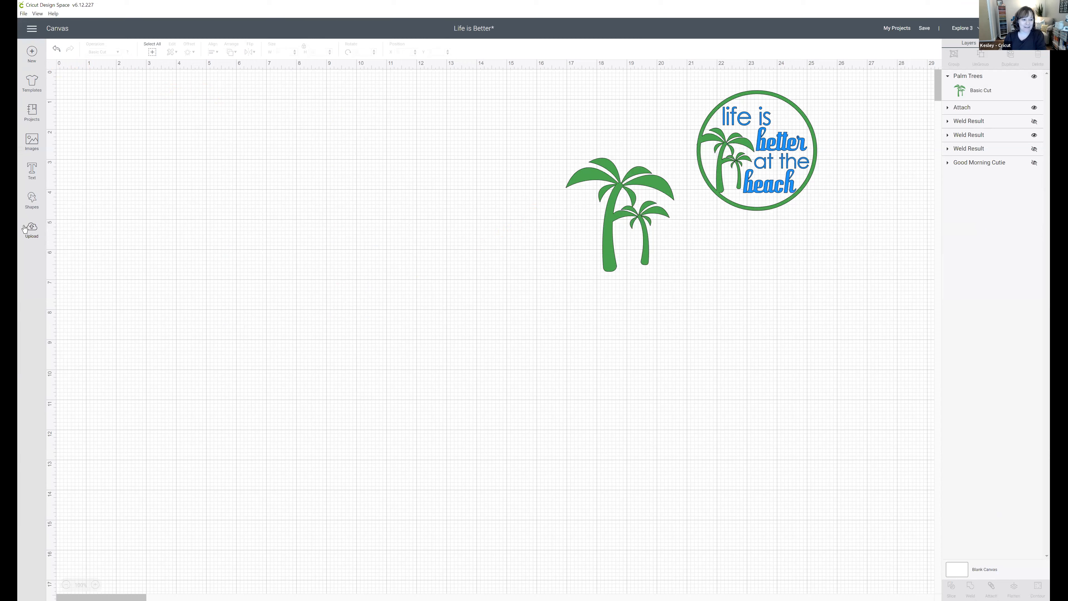
# Add two new circle shapes and separate them side by side, at about X 2.7 in, Y 3.4 in and X 6.8 in, Y 3 in.
pyautogui.click(29, 202)
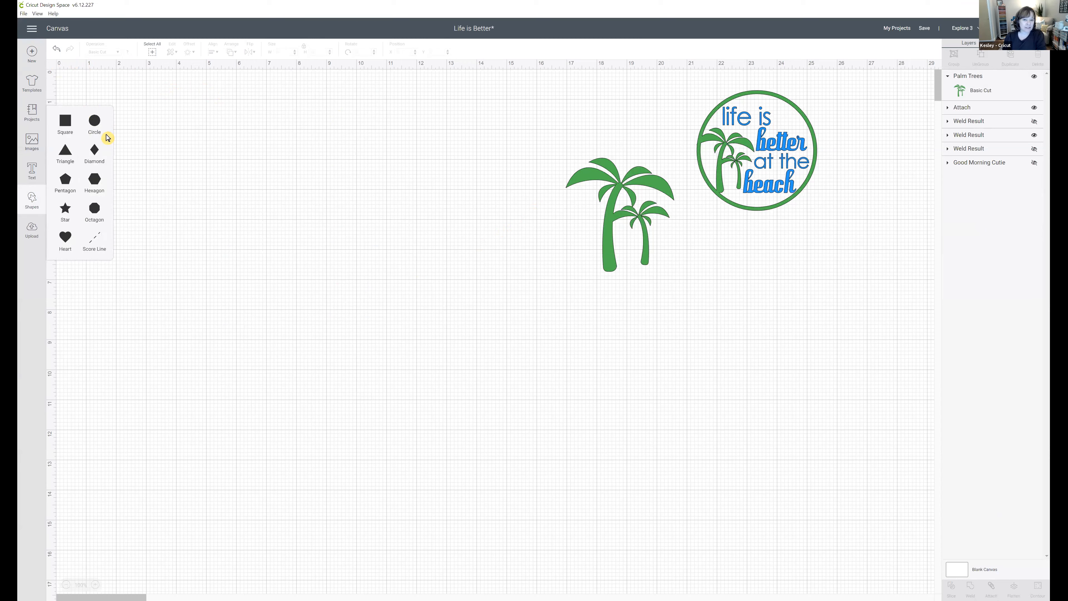
pyautogui.click(95, 121)
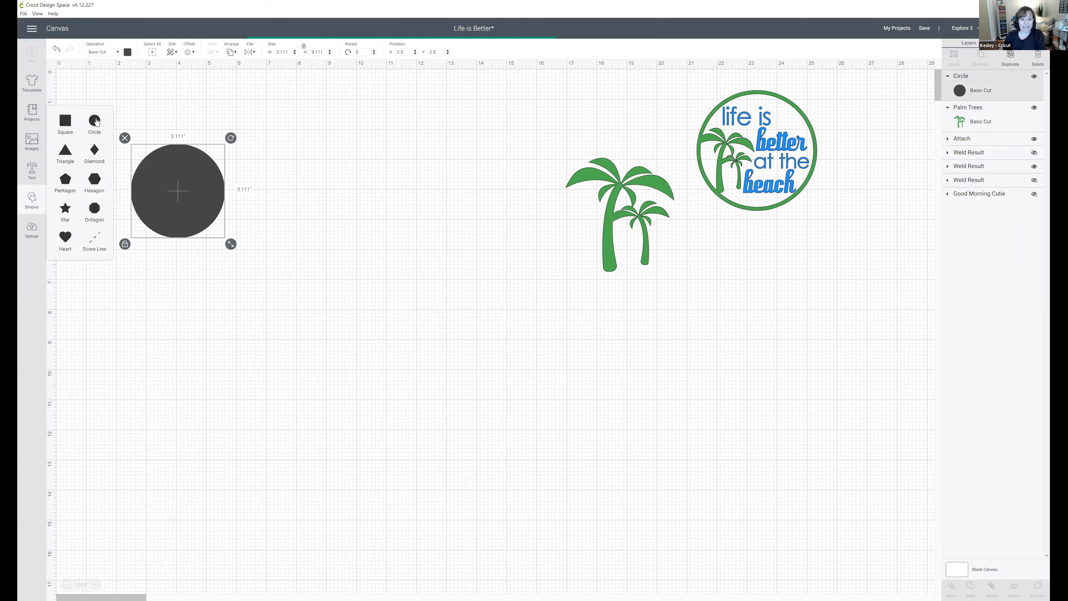
pyautogui.click(95, 122)
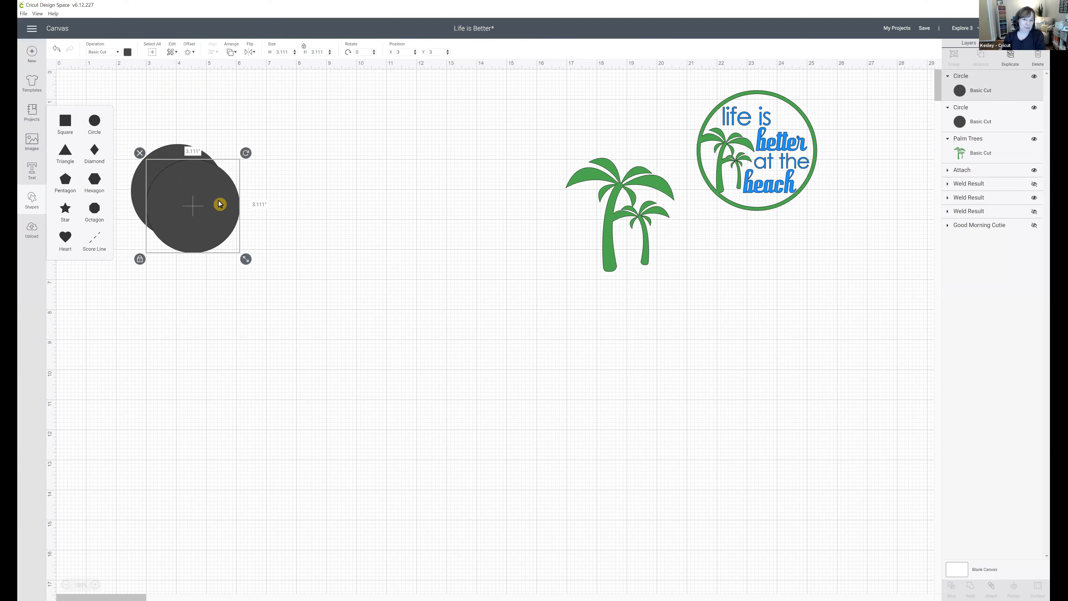
pyautogui.moveTo(180, 215); pyautogui.dragTo(292, 213)
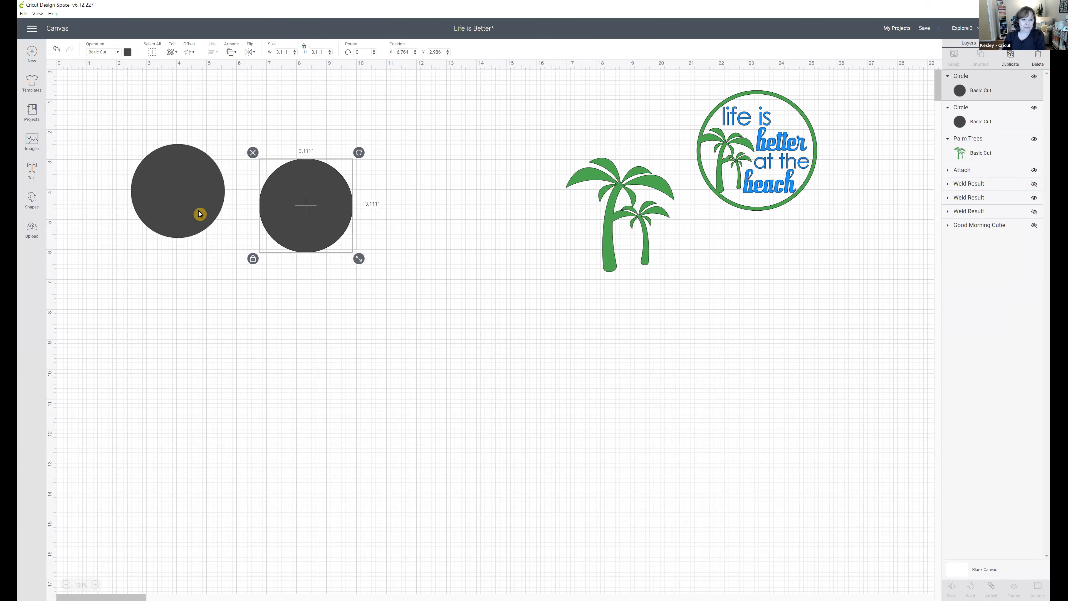
pyautogui.click(194, 212)
pyautogui.moveTo(194, 212); pyautogui.dragTo(200, 240)
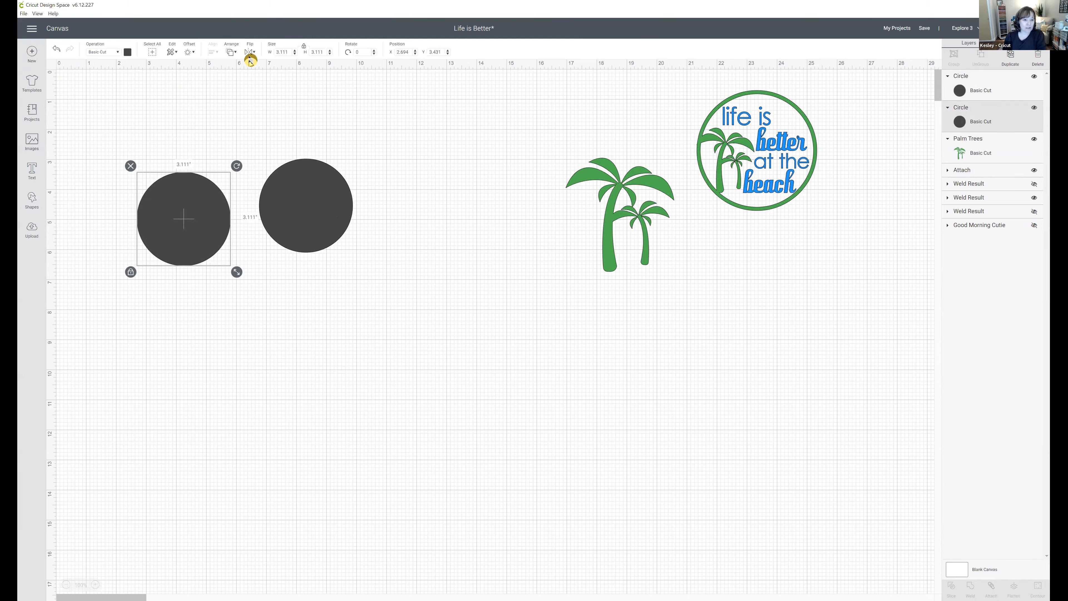
# Set the width of the circle nearer the palm trees to 4.25 in and the other circle's to 4.5 in, keeping proportions.
pyautogui.click(290, 51)
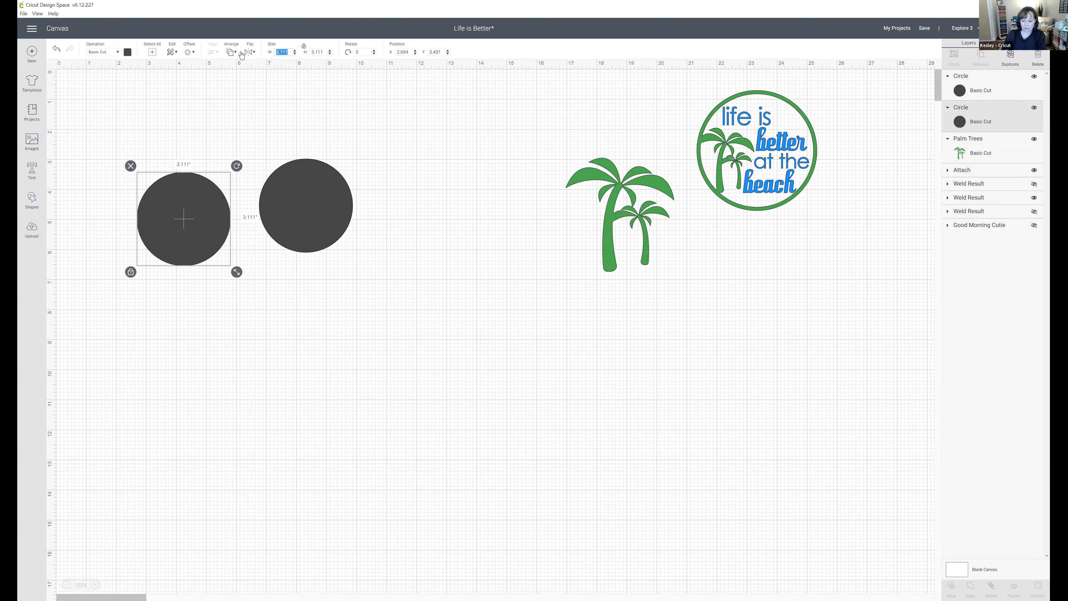
pyautogui.click(323, 179)
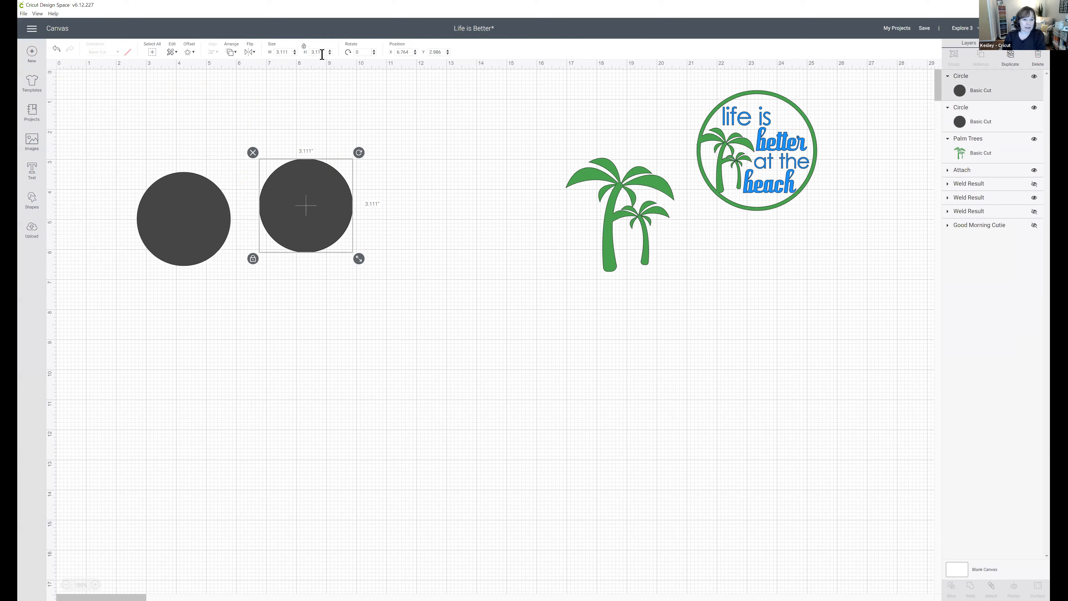
pyautogui.click(290, 52)
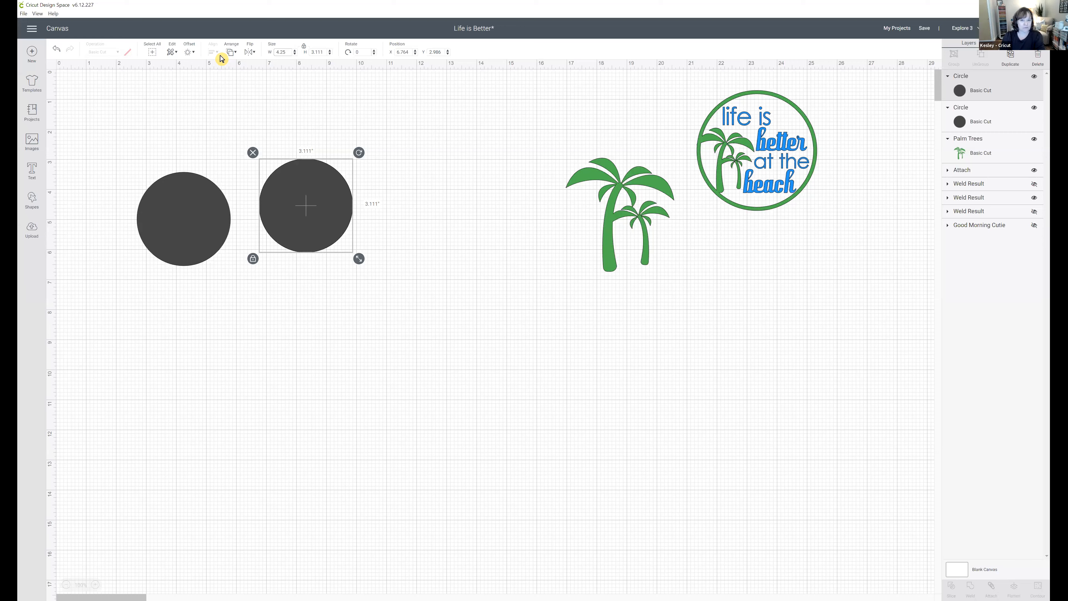
pyautogui.write('4.25')
pyautogui.press('Return')
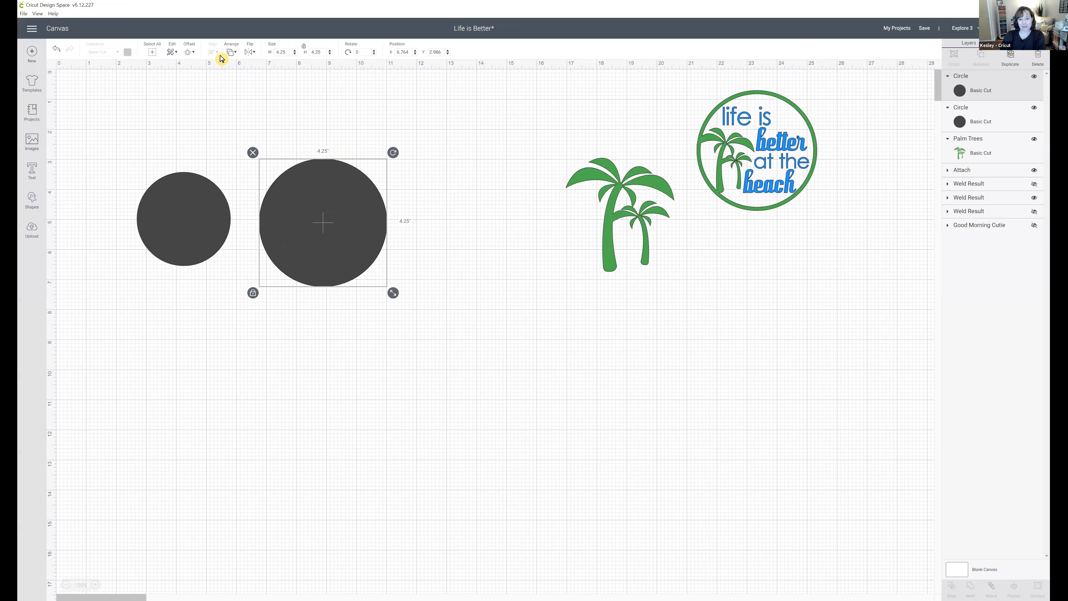
pyautogui.click(193, 180)
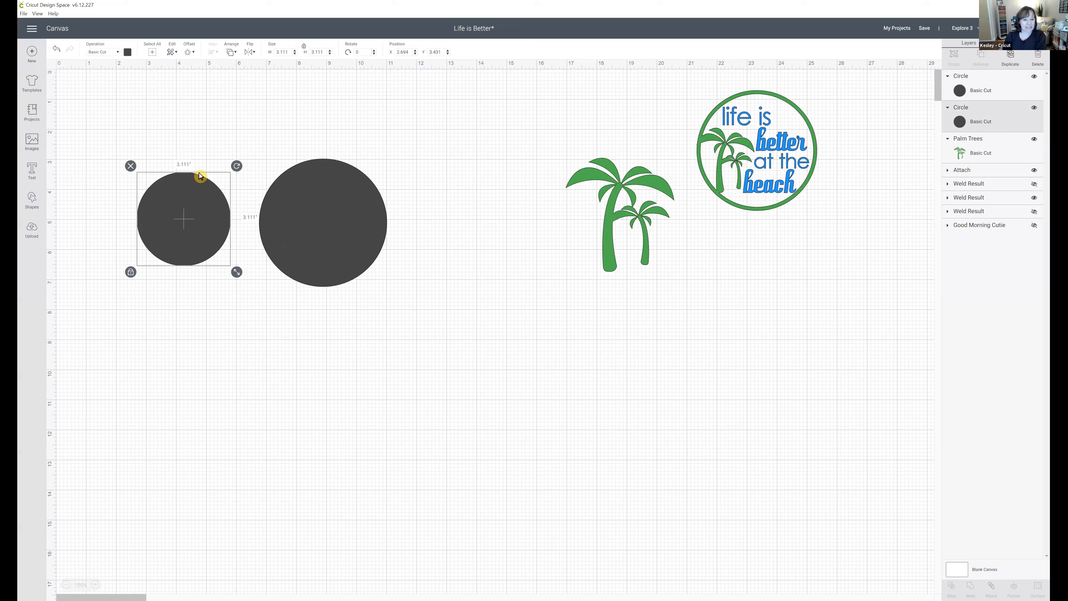
pyautogui.click(206, 50)
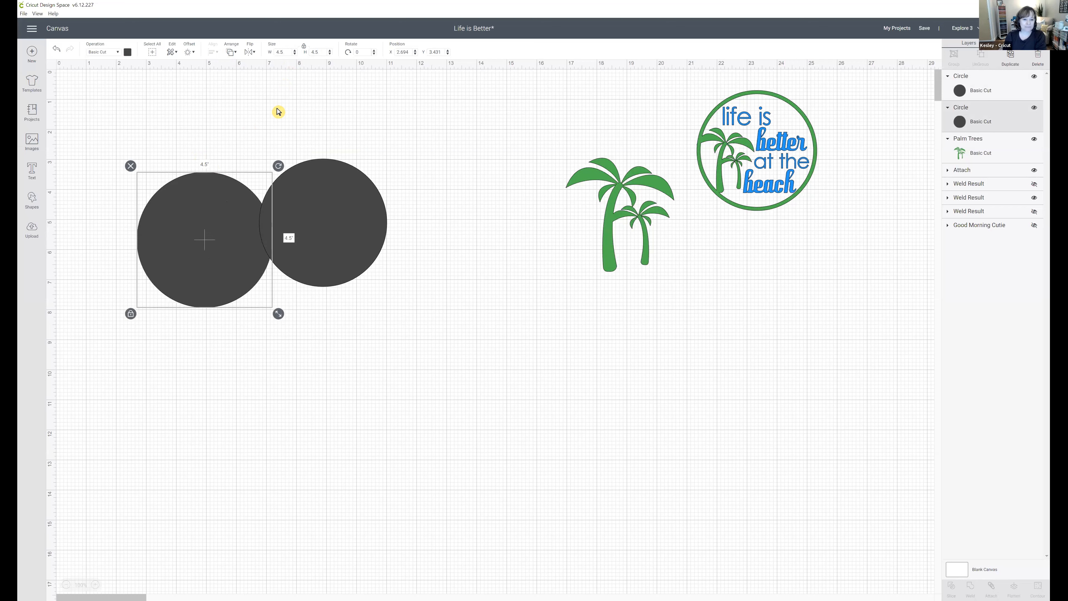
# Recolor the 4.25 in circle light gray.
pyautogui.click(324, 234)
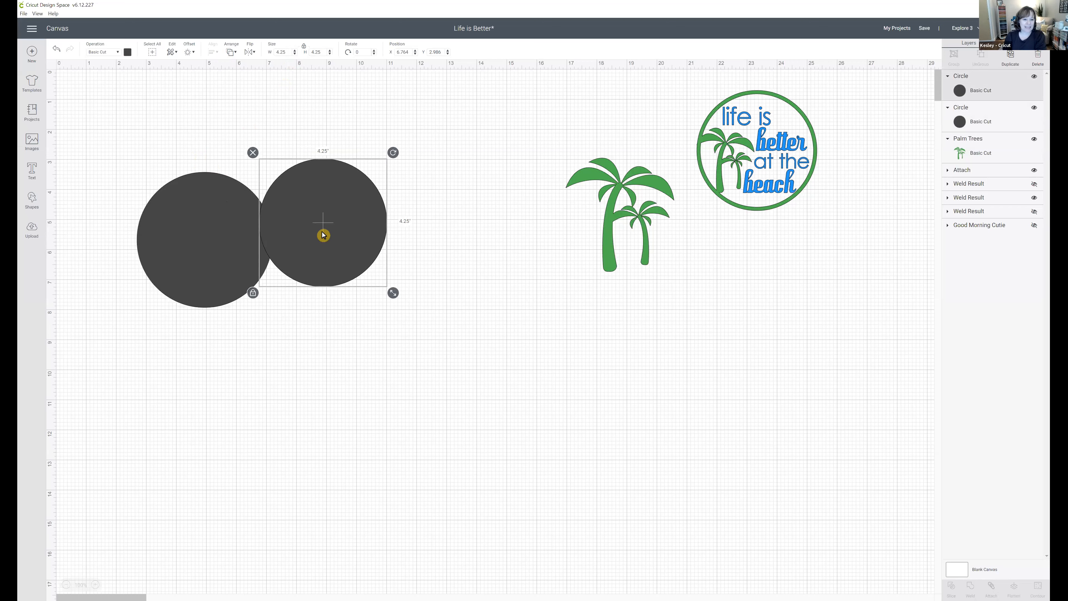
pyautogui.click(128, 54)
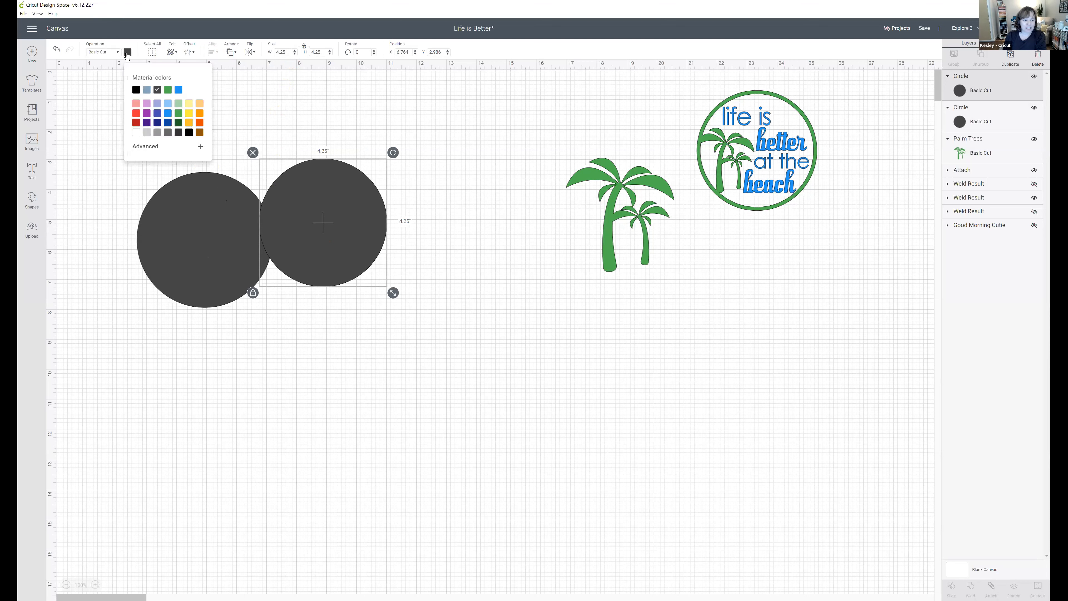
pyautogui.click(147, 132)
pyautogui.click(297, 210)
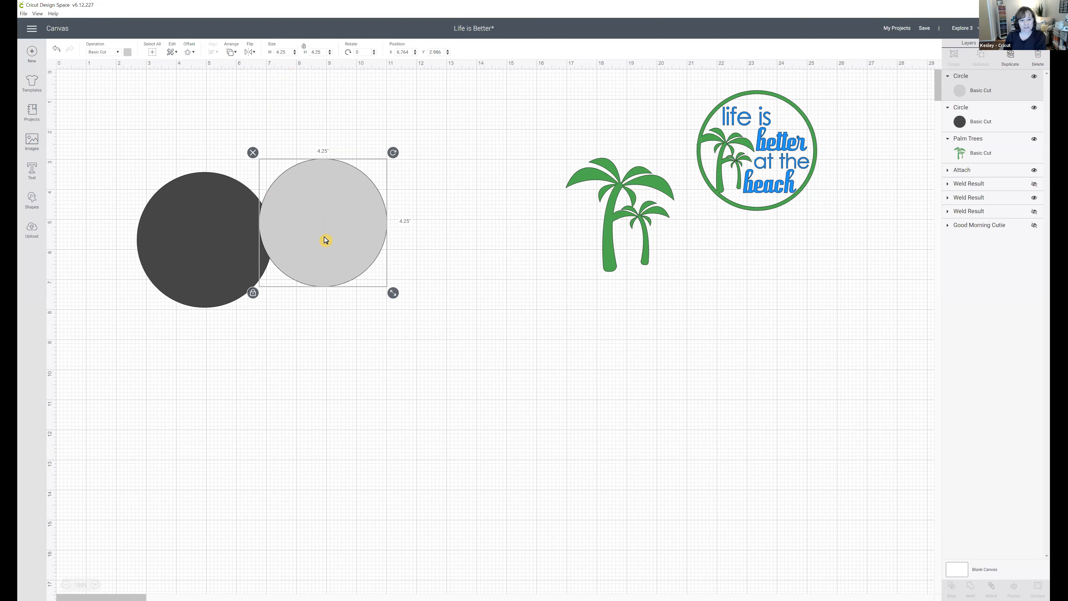
# Center the light gray circle and the dark circle on each other and slice them.
pyautogui.moveTo(315, 244); pyautogui.dragTo(211, 256)
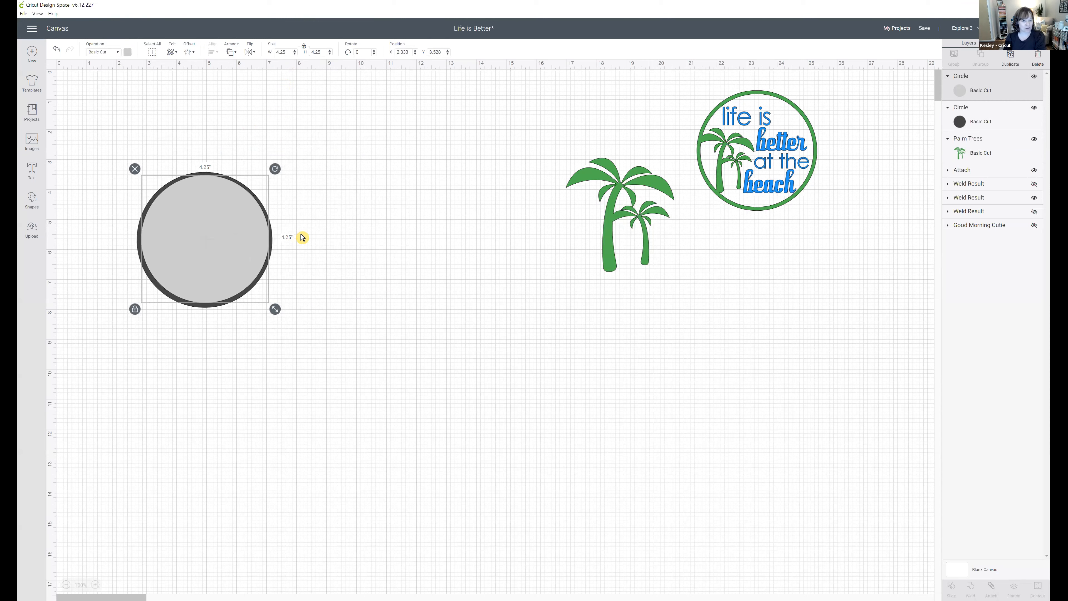
pyautogui.hotkey('ctrl', 'z')
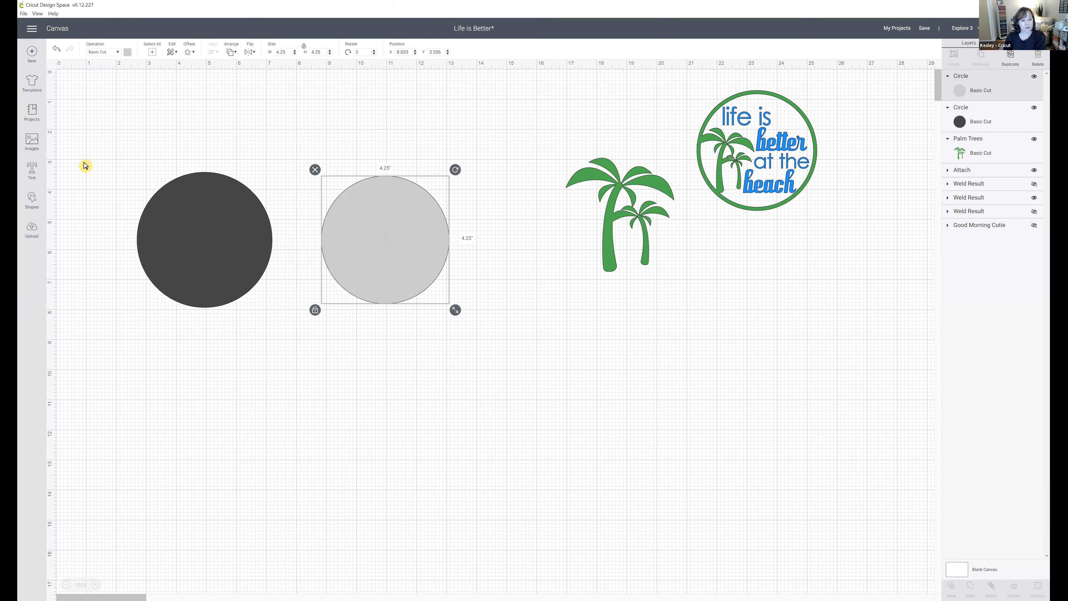
pyautogui.moveTo(96, 162); pyautogui.dragTo(469, 291)
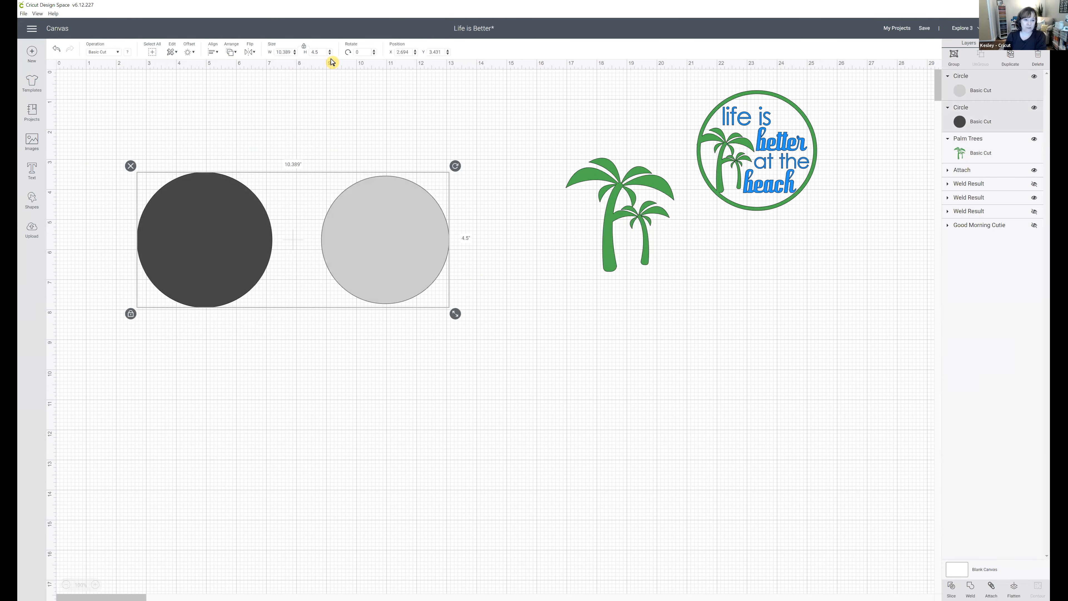
pyautogui.click(213, 52)
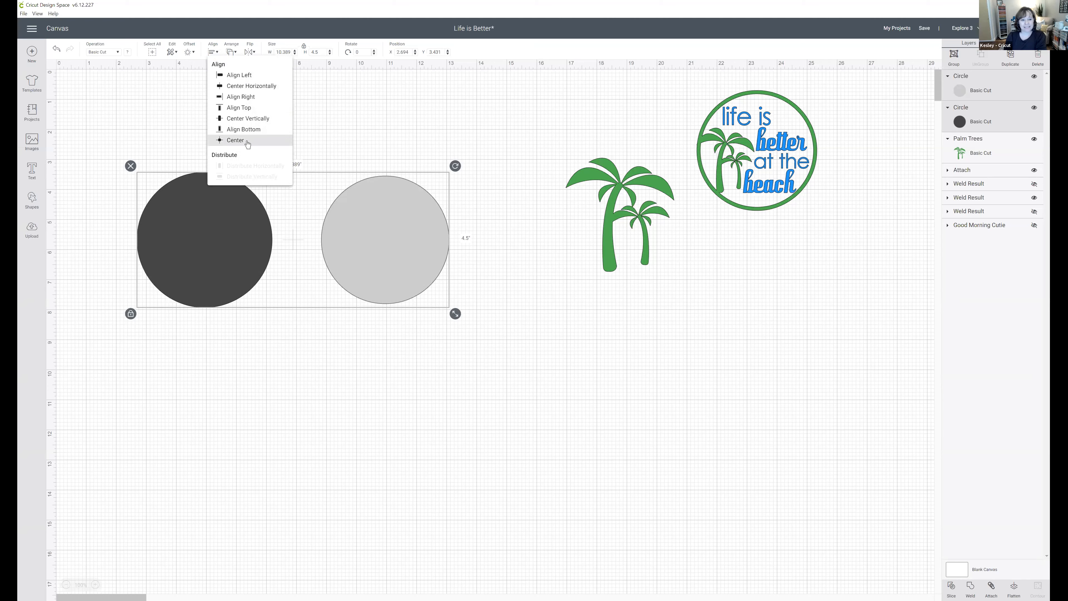
pyautogui.click(248, 142)
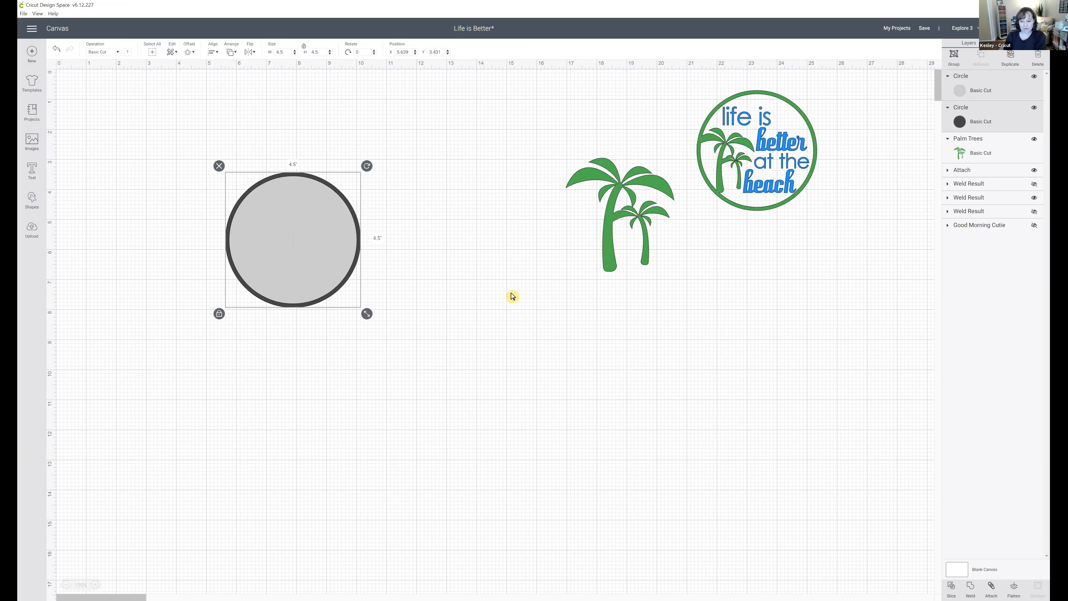
pyautogui.click(953, 587)
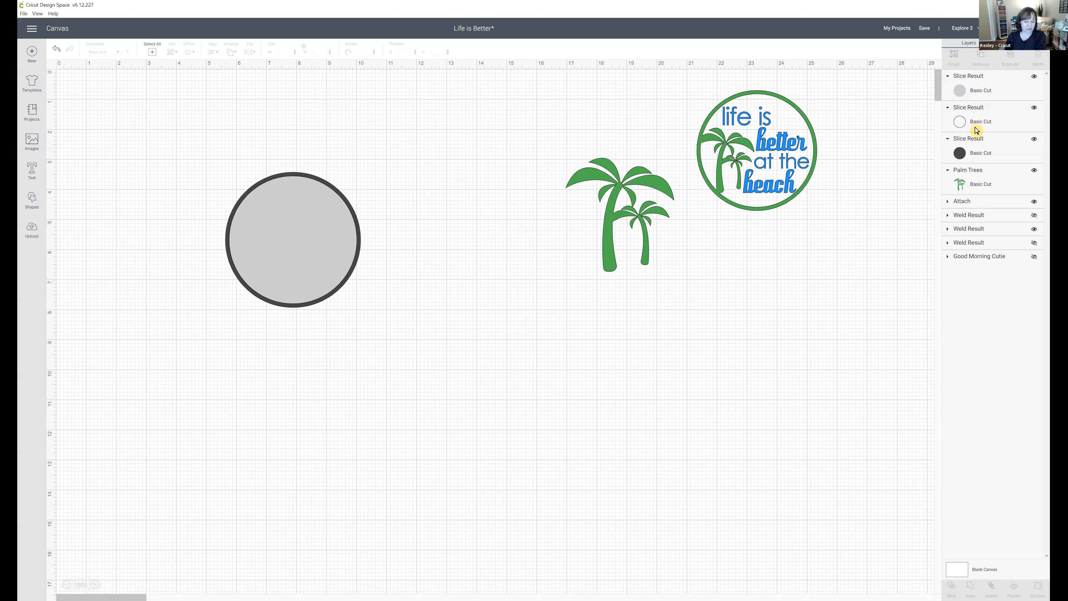
# Separate the three sliced pieces and delete the solid dark and light gray circles, keeping only the ring.
pyautogui.click(306, 246)
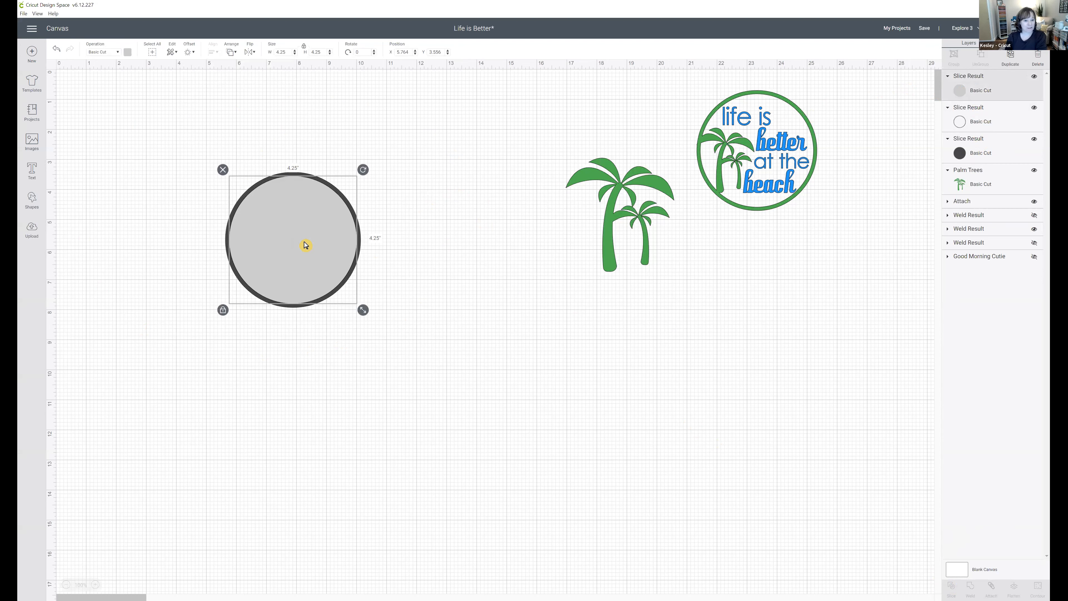
pyautogui.moveTo(304, 249); pyautogui.dragTo(496, 343)
pyautogui.click(312, 252)
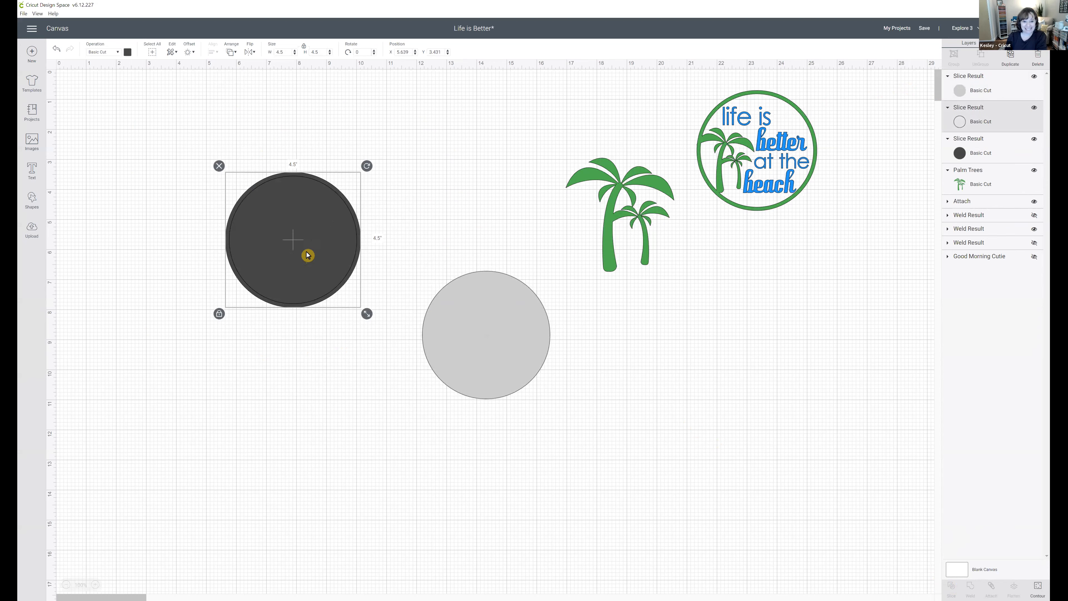
pyautogui.moveTo(307, 255); pyautogui.dragTo(175, 222)
pyautogui.moveTo(315, 255); pyautogui.dragTo(323, 234)
pyautogui.moveTo(484, 306); pyautogui.dragTo(453, 209)
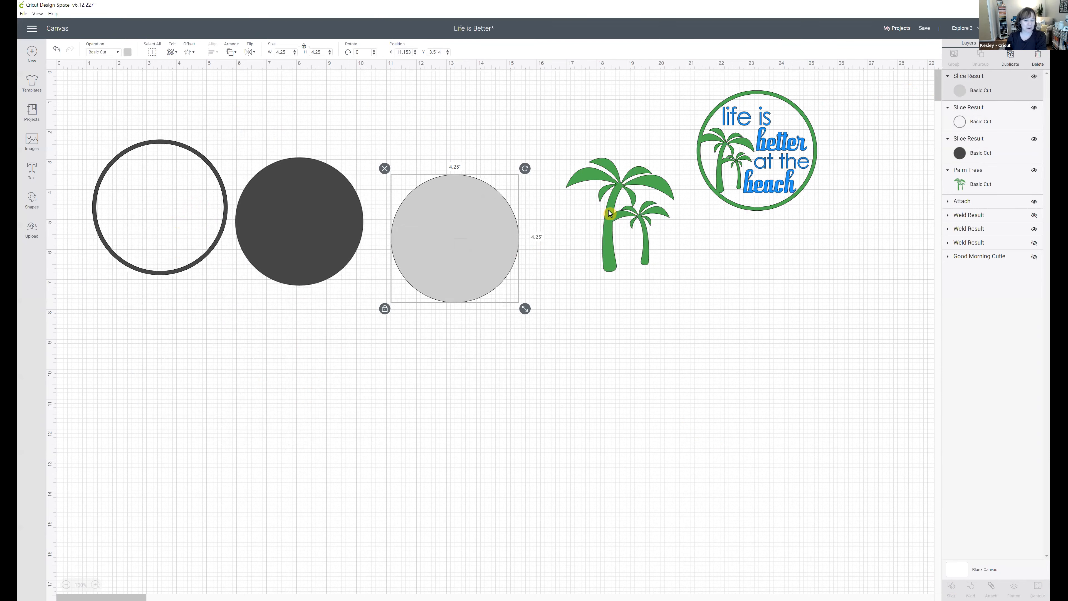
pyautogui.moveTo(260, 134); pyautogui.dragTo(455, 267)
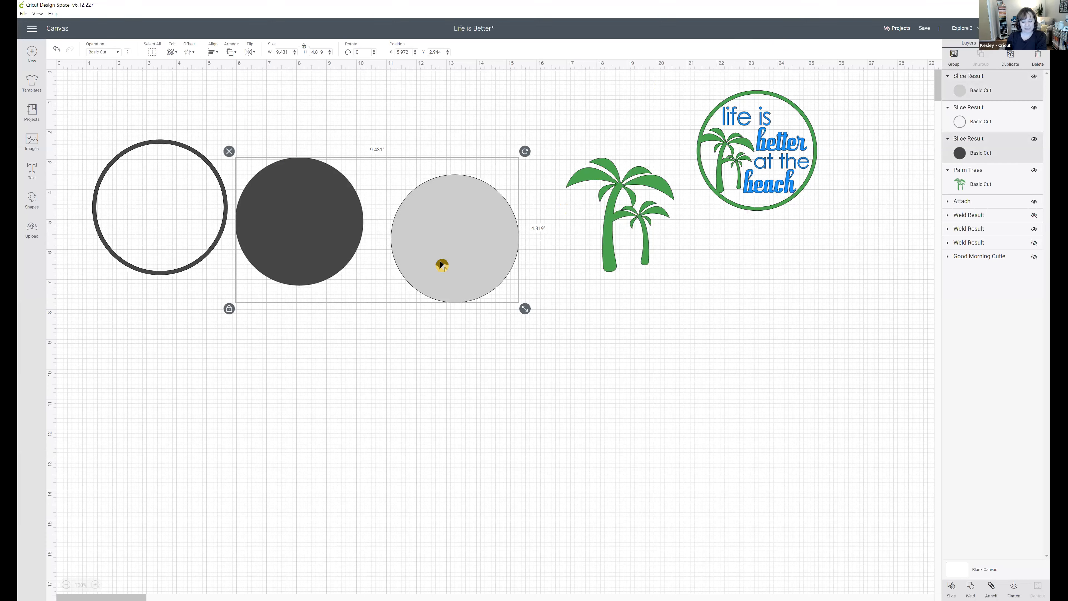
pyautogui.press('Delete')
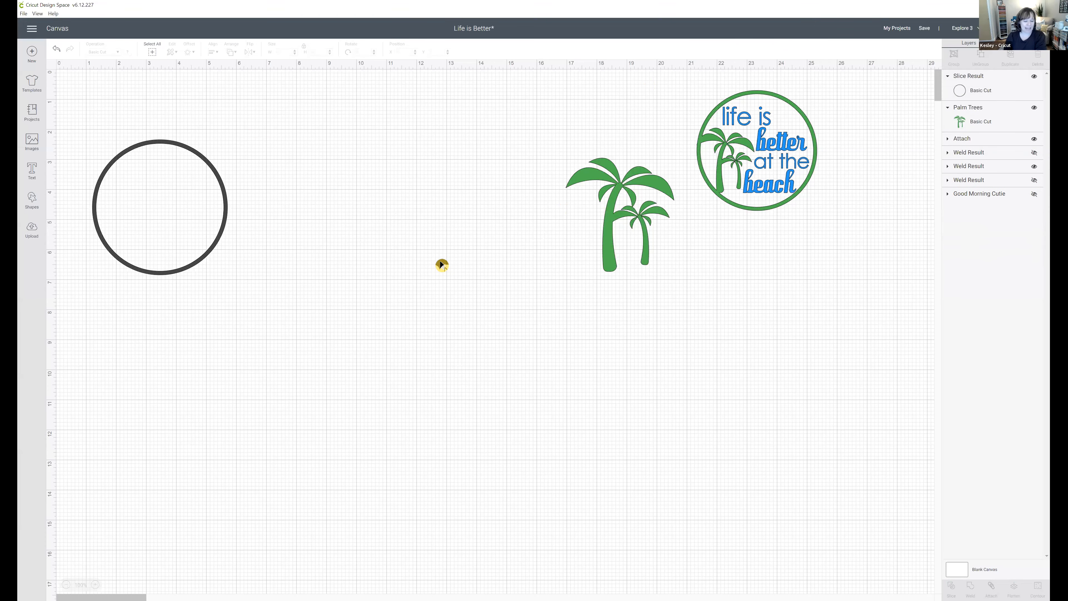
# Move the dark ring across the canvas toward the palm trees and enlarge it to about 7.3 in wide.
pyautogui.moveTo(226, 205); pyautogui.dragTo(424, 206)
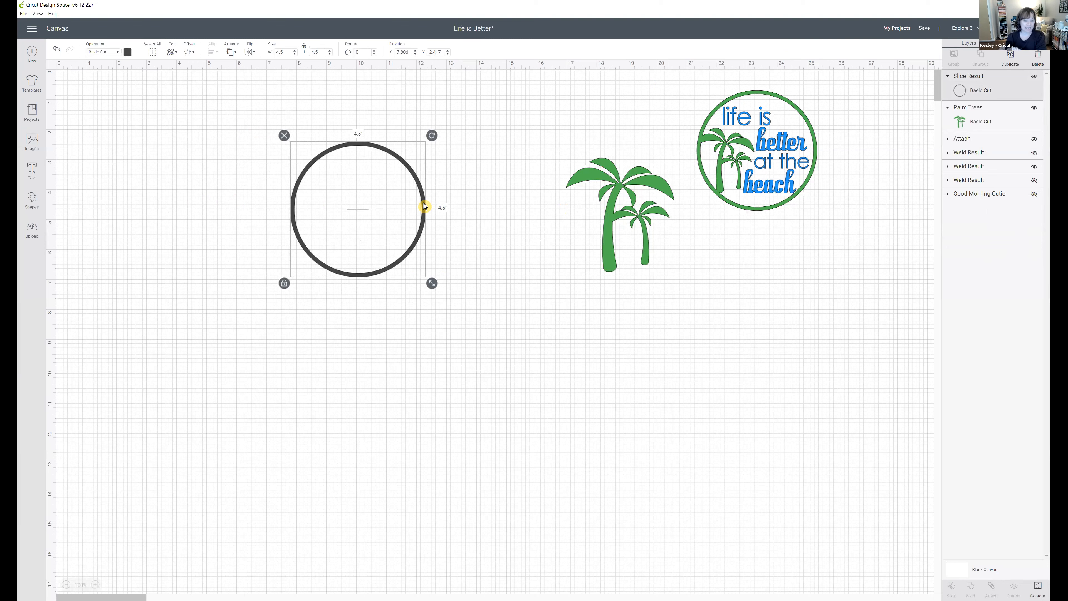
pyautogui.moveTo(425, 206); pyautogui.dragTo(497, 219)
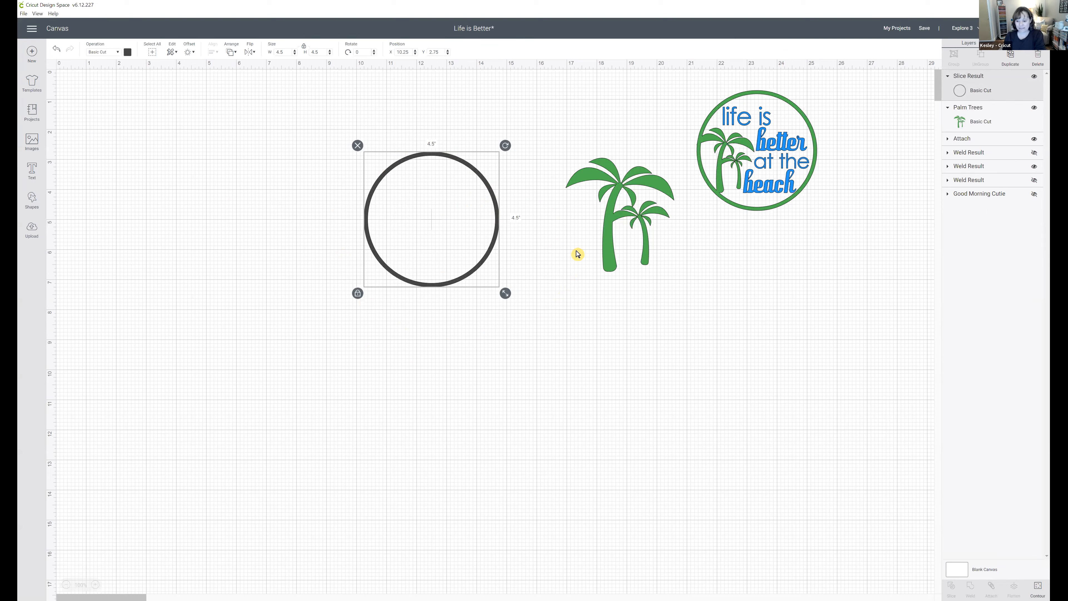
pyautogui.click(33, 141)
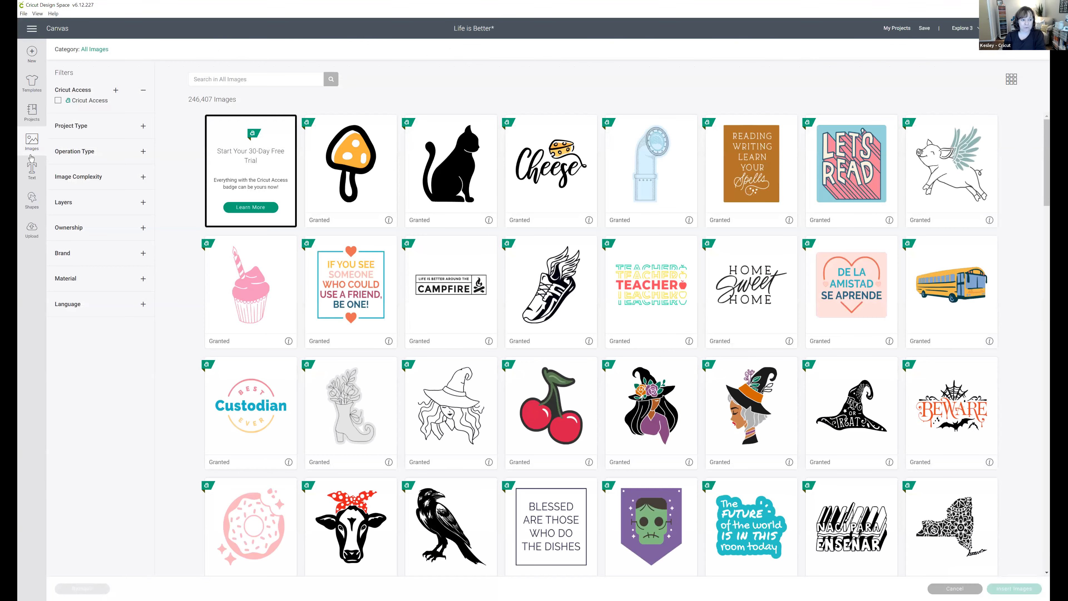
pyautogui.click(59, 30)
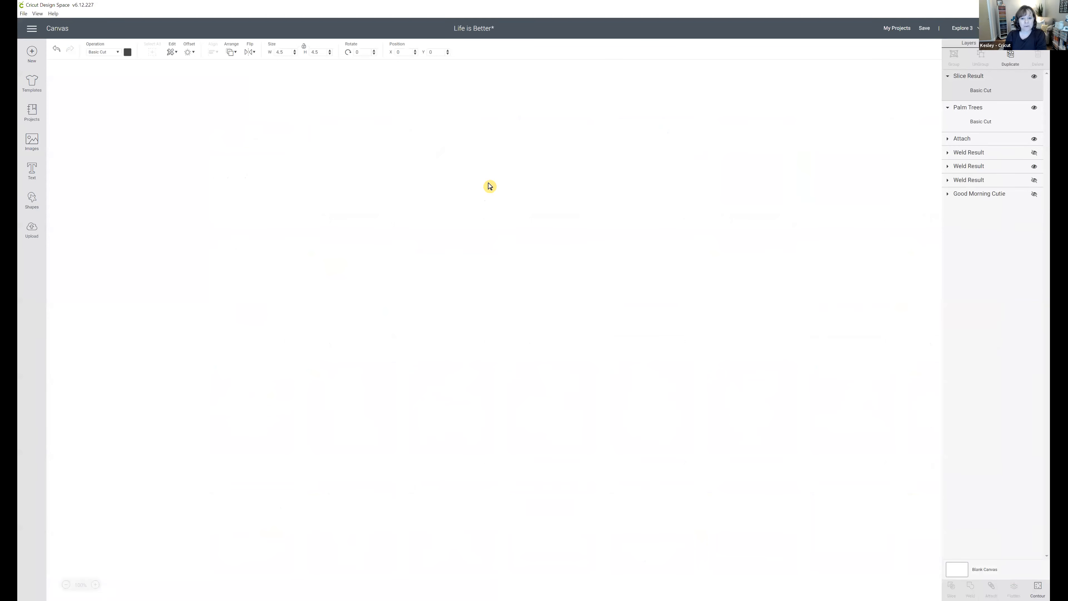
pyautogui.moveTo(490, 187); pyautogui.dragTo(438, 148)
pyautogui.click(646, 250)
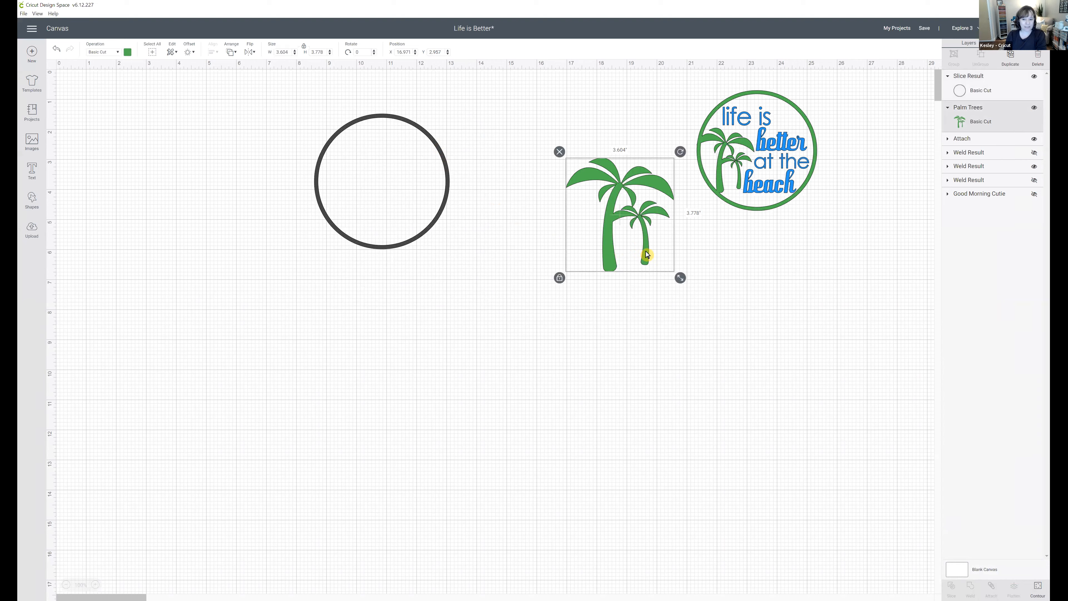
pyautogui.click(406, 228)
pyautogui.moveTo(460, 258); pyautogui.dragTo(523, 336)
# Move the palm trees onto the left side of the ring and enlarge them to about 4.6 in wide.
pyautogui.click(612, 270)
pyautogui.moveTo(525, 273); pyautogui.dragTo(359, 280)
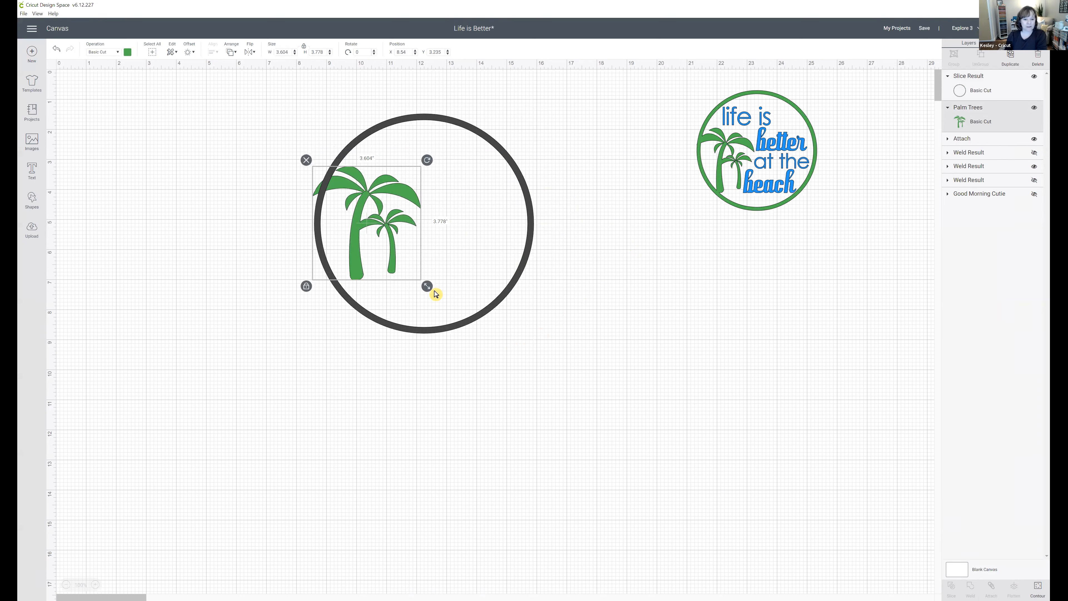
pyautogui.moveTo(428, 286); pyautogui.dragTo(448, 308)
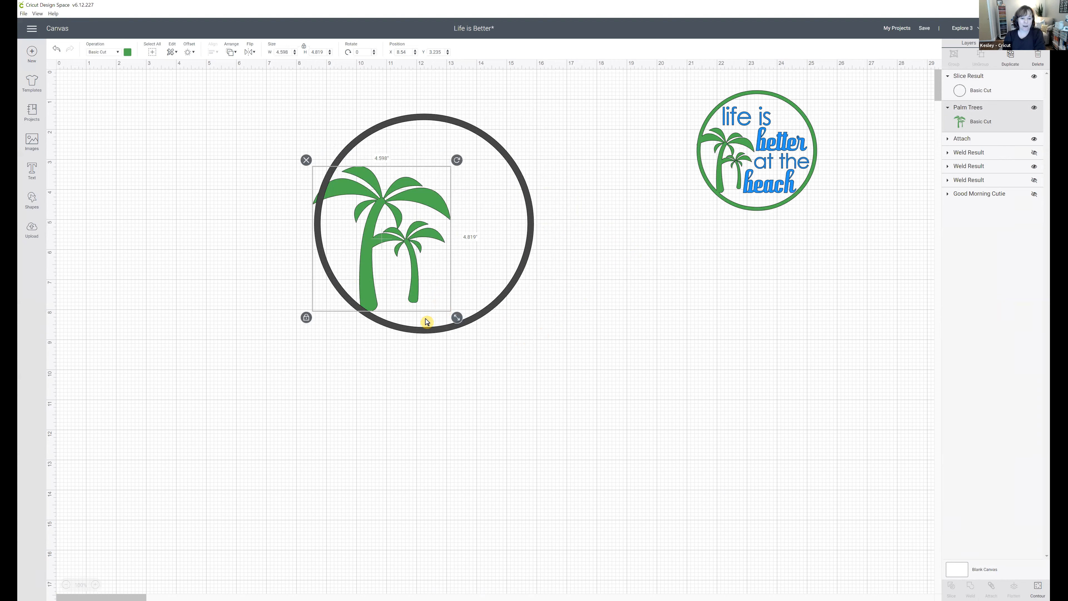
# Shift the ring slightly lower and place the palm trees inside it, with their layer above the ring's.
pyautogui.keyDown('shift'); pyautogui.click(406, 281); pyautogui.keyUp('shift')
pyautogui.moveTo(407, 281); pyautogui.dragTo(423, 286)
pyautogui.moveTo(539, 229); pyautogui.dragTo(535, 259)
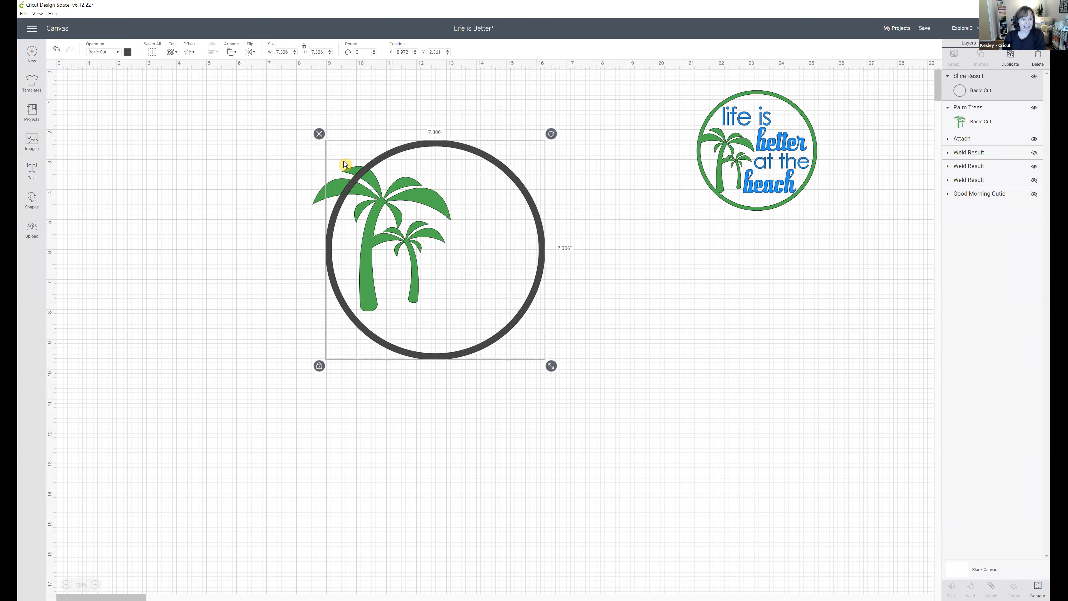
pyautogui.click(318, 197)
pyautogui.moveTo(312, 198); pyautogui.dragTo(417, 206)
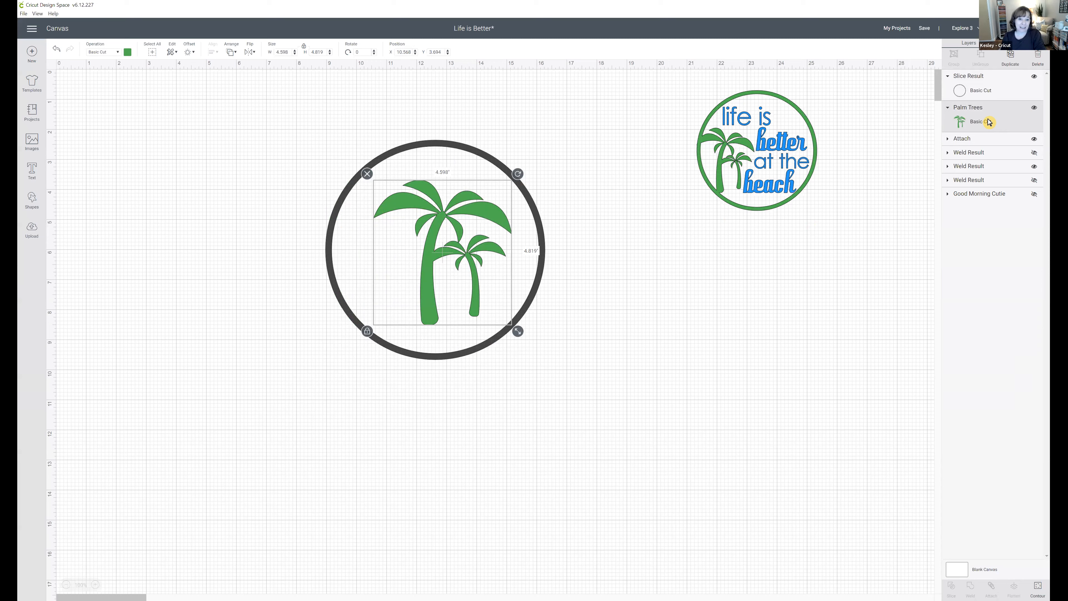
pyautogui.moveTo(989, 123); pyautogui.dragTo(975, 100)
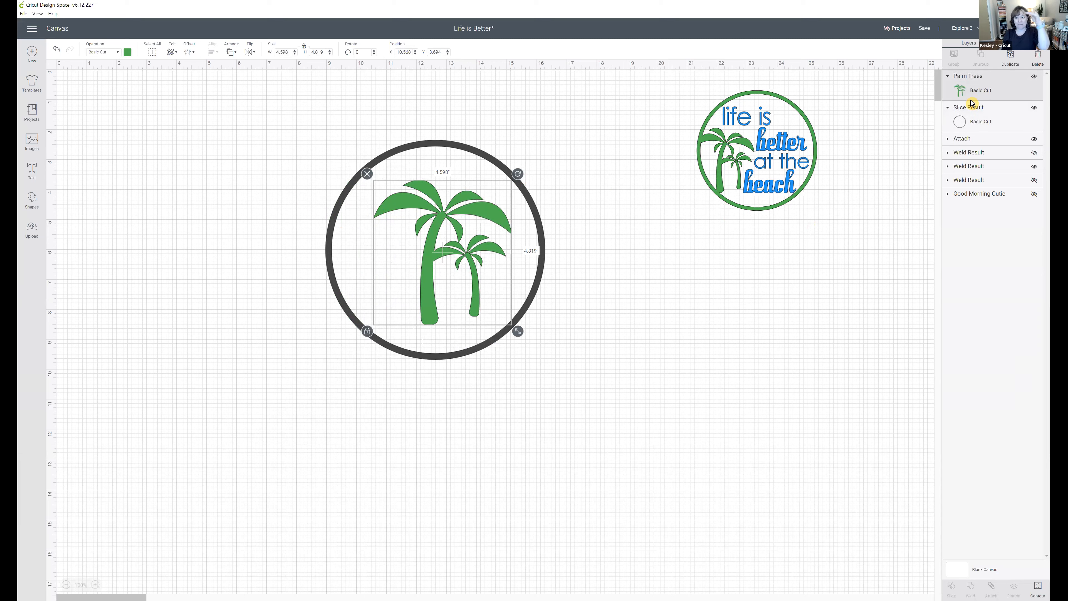
# Shrink the palm trees to about 4.4 in wide over the ring's lower-left edge and group them with the ring.
pyautogui.moveTo(401, 245); pyautogui.dragTo(381, 261)
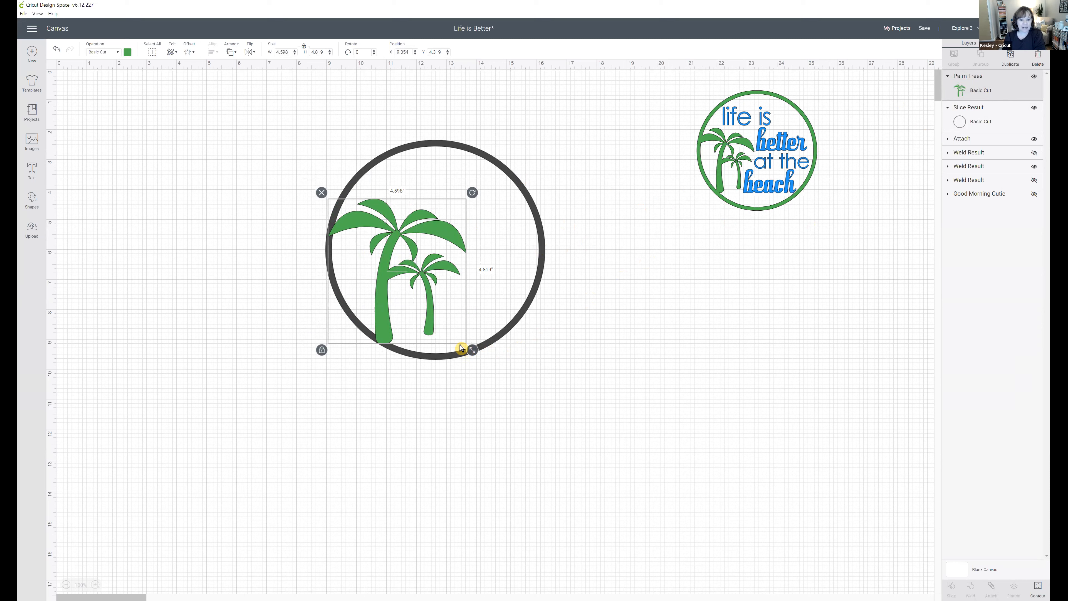
pyautogui.moveTo(461, 347); pyautogui.dragTo(460, 345)
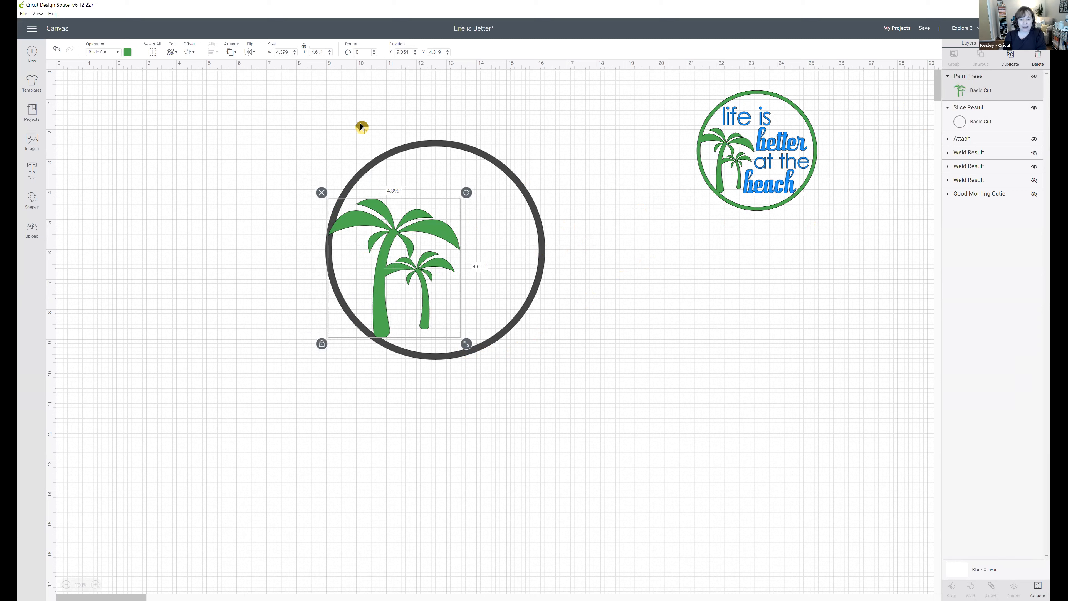
pyautogui.moveTo(361, 124); pyautogui.dragTo(372, 420)
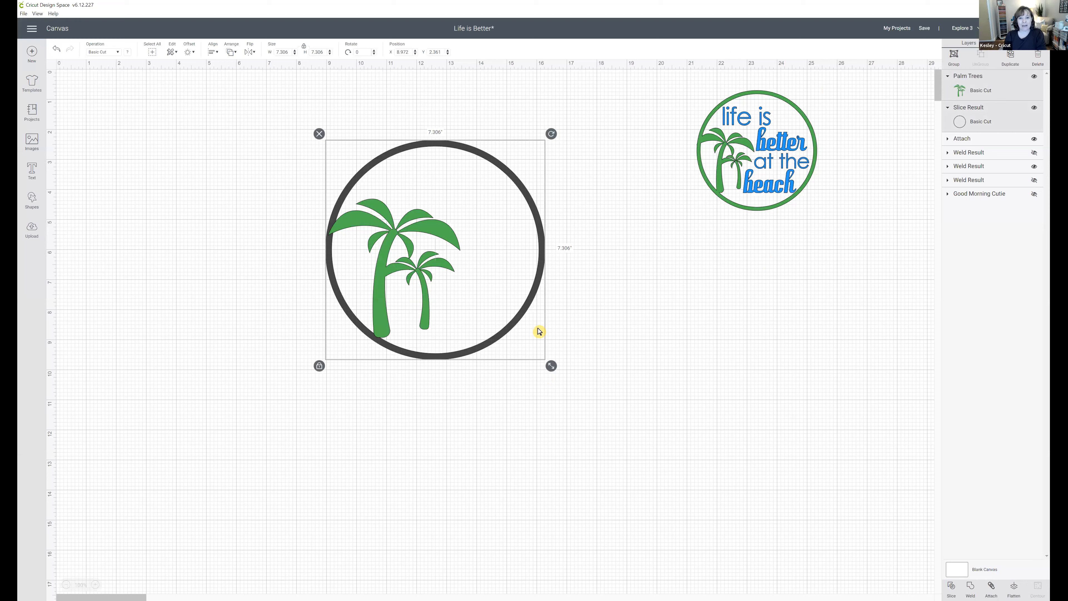
pyautogui.click(954, 59)
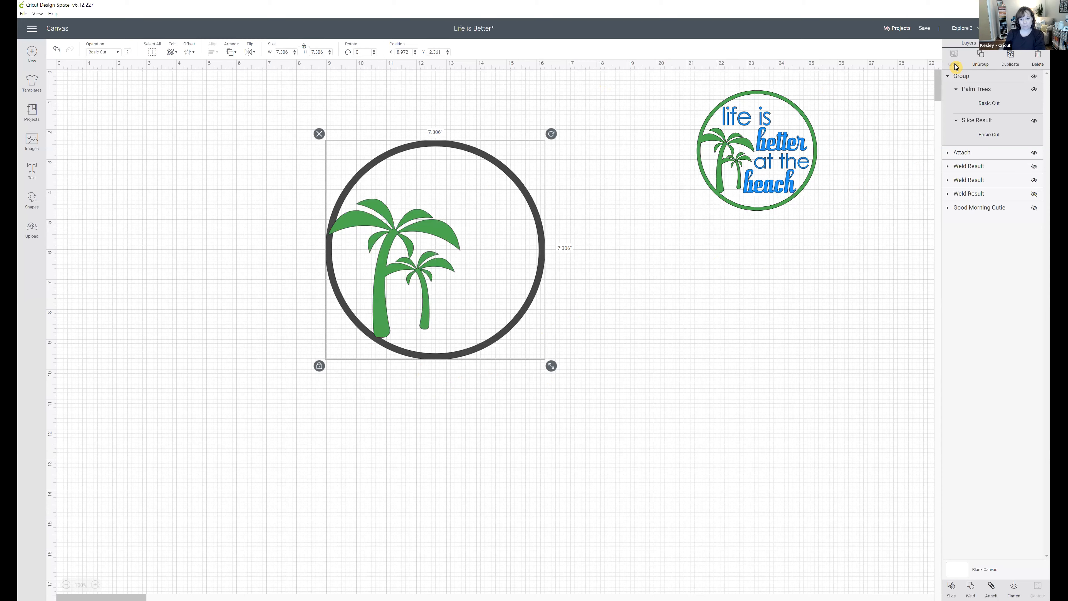
# Scale the ring and palm tree group down to about 5.4 in and place it beside the finished beach design.
pyautogui.moveTo(498, 167); pyautogui.dragTo(489, 205)
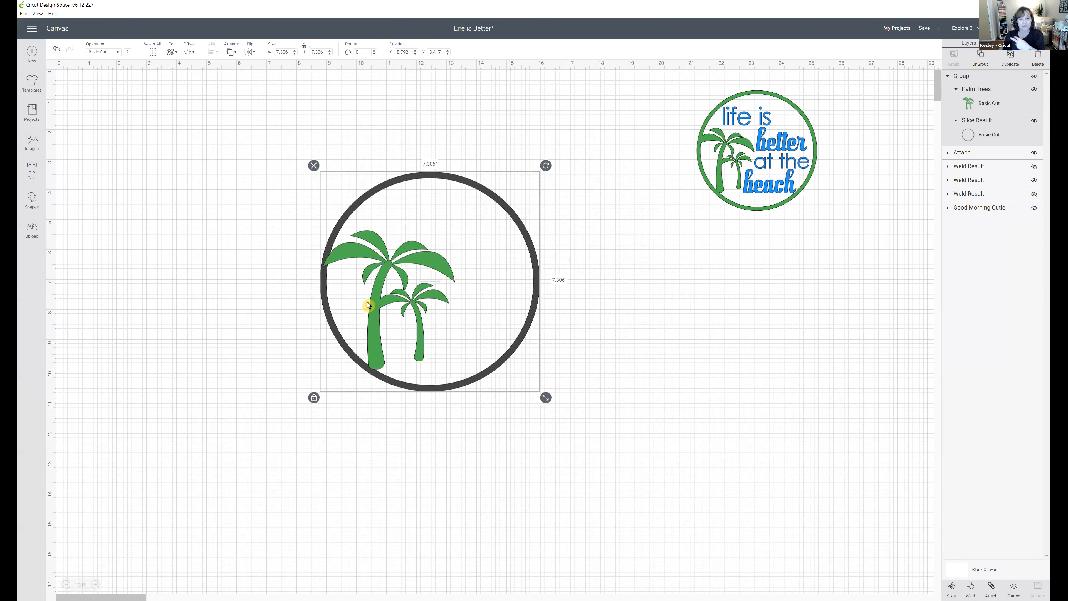
pyautogui.moveTo(492, 199); pyautogui.dragTo(287, 156)
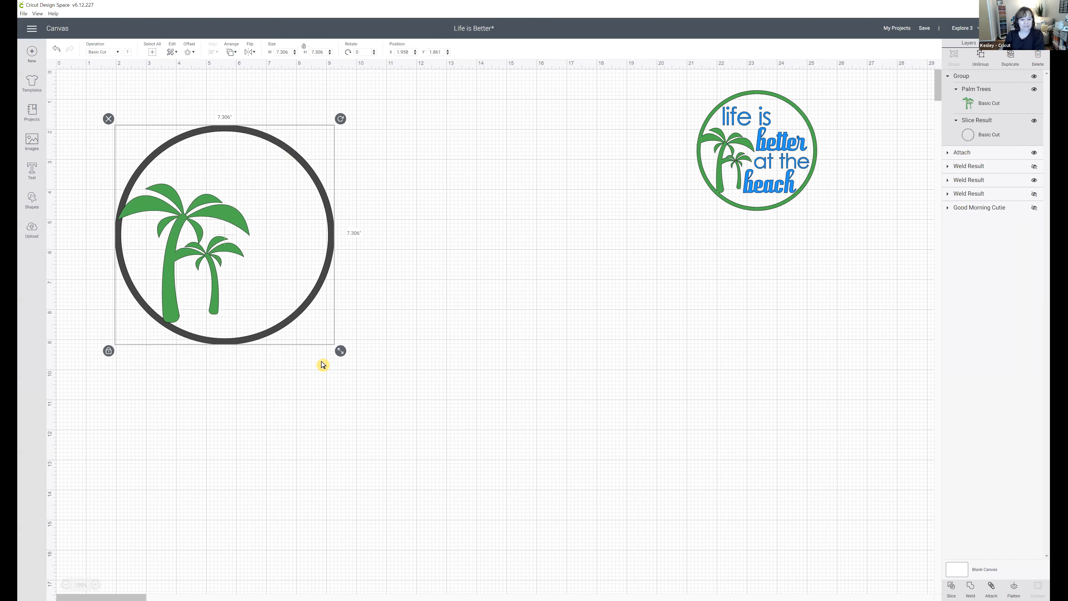
pyautogui.moveTo(341, 352); pyautogui.dragTo(279, 298)
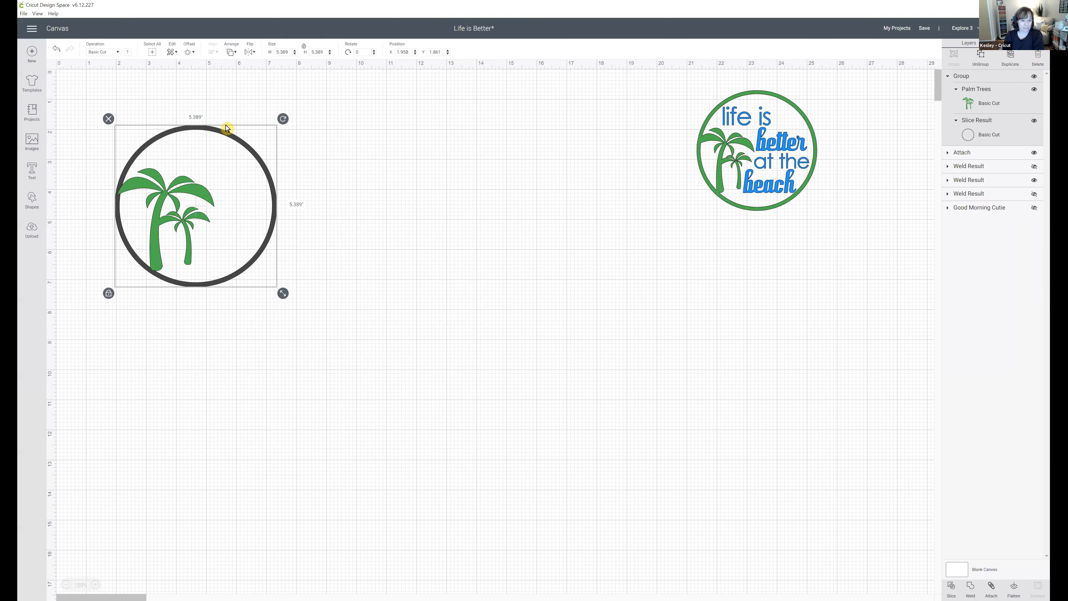
pyautogui.moveTo(224, 134); pyautogui.dragTo(608, 100)
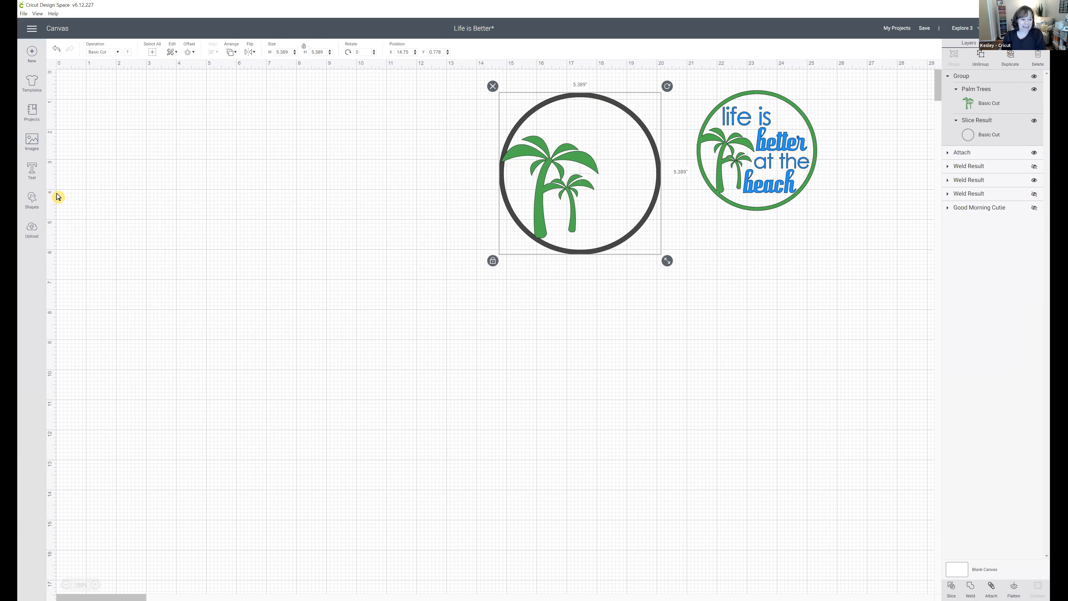
# Add a two-line text reading "life is" and "at the" and move it to the open area below the ring group.
pyautogui.click(32, 172)
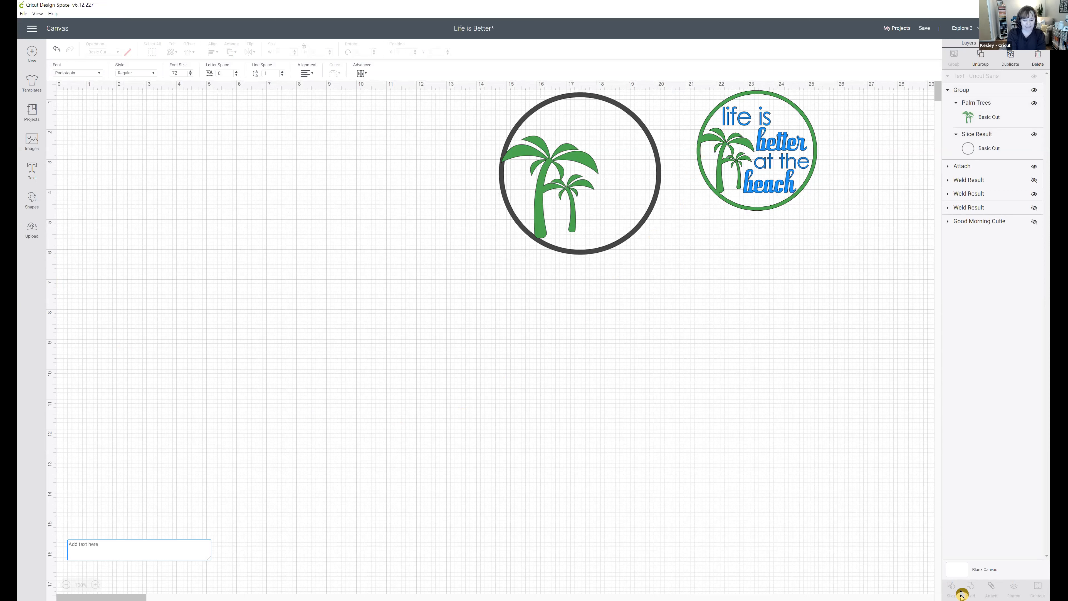
pyautogui.write('life')
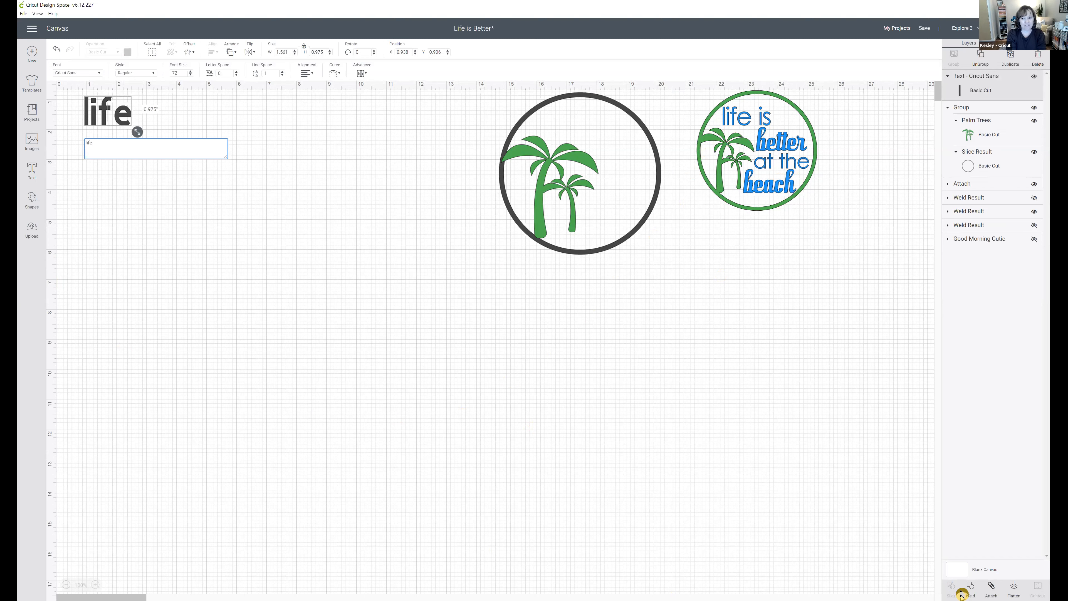
pyautogui.write(' is')
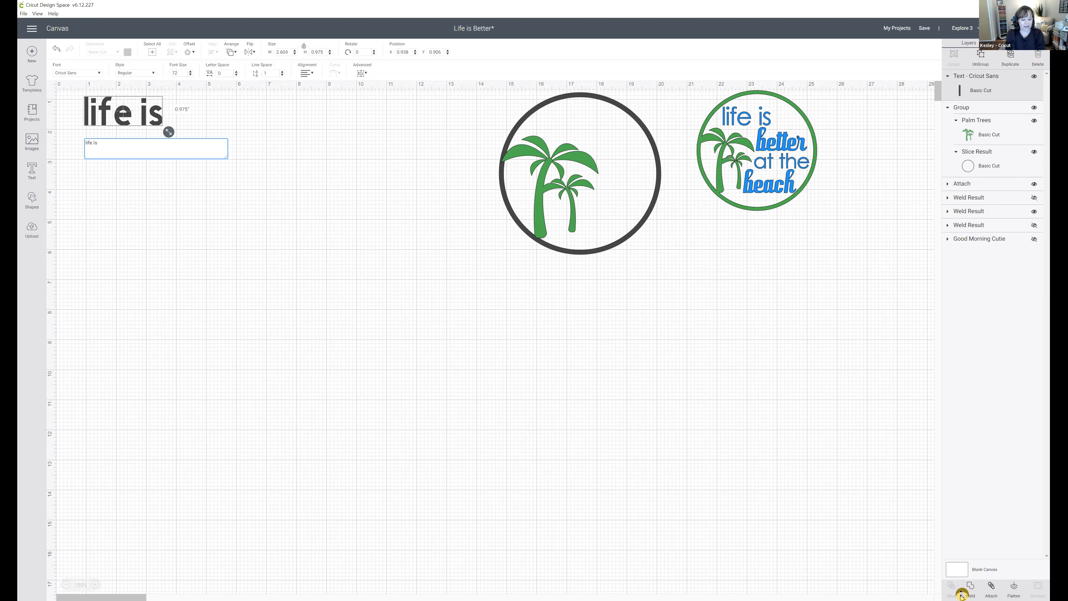
pyautogui.press('Return')
pyautogui.write('at the')
pyautogui.click(316, 473)
pyautogui.click(106, 154)
pyautogui.moveTo(136, 165); pyautogui.dragTo(277, 279)
pyautogui.moveTo(152, 146); pyautogui.dragTo(323, 305)
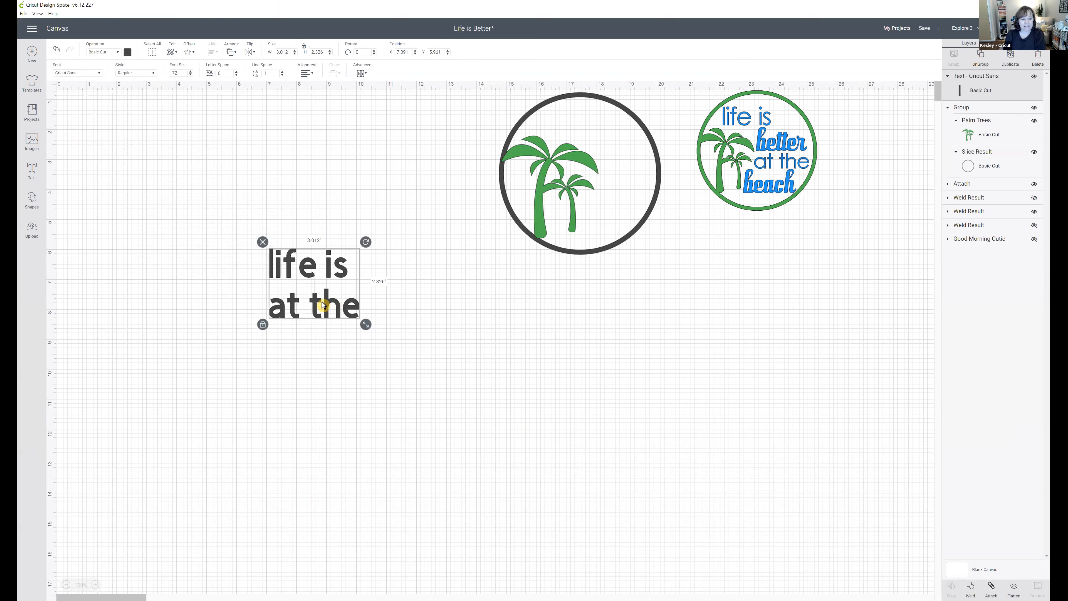
# Recolor the two-line text blue, ungroup it to lines and move the lines apart.
pyautogui.click(128, 53)
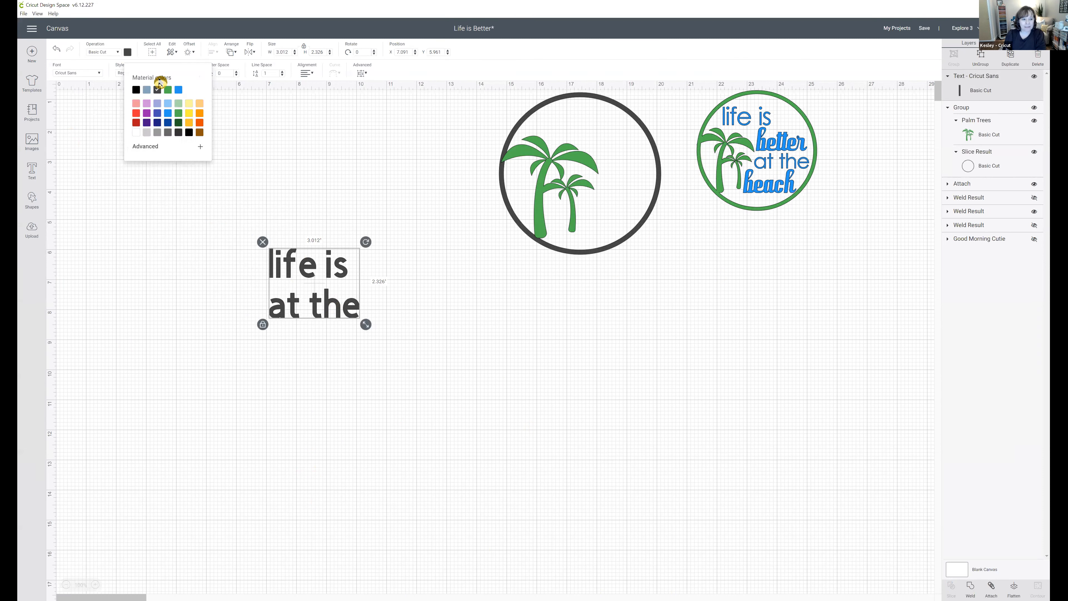
pyautogui.click(178, 91)
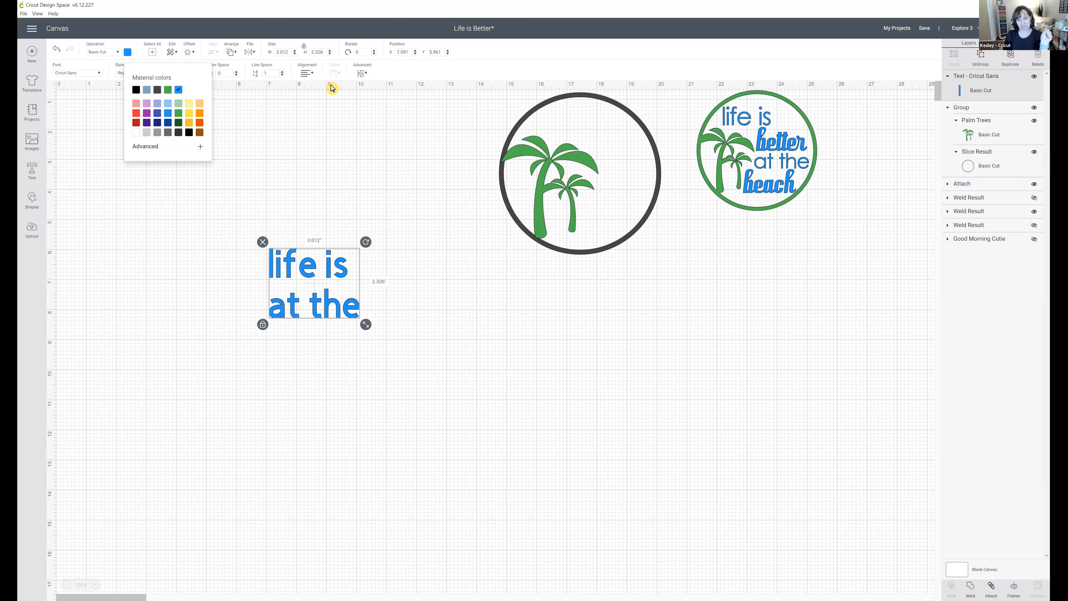
pyautogui.click(363, 74)
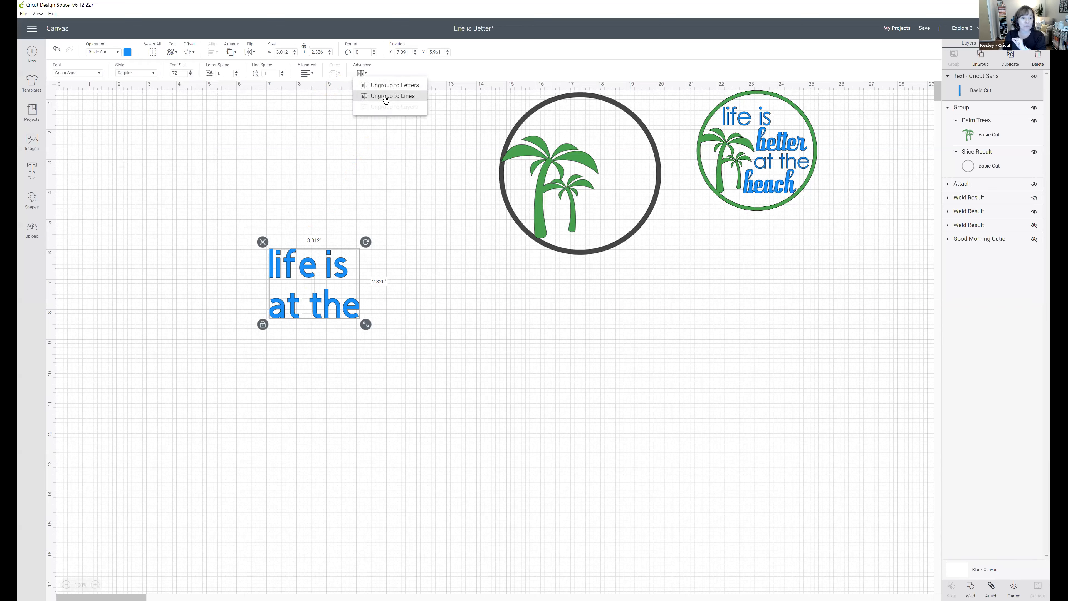
pyautogui.click(386, 96)
pyautogui.click(341, 278)
pyautogui.moveTo(341, 278); pyautogui.dragTo(394, 209)
pyautogui.moveTo(353, 322); pyautogui.dragTo(454, 303)
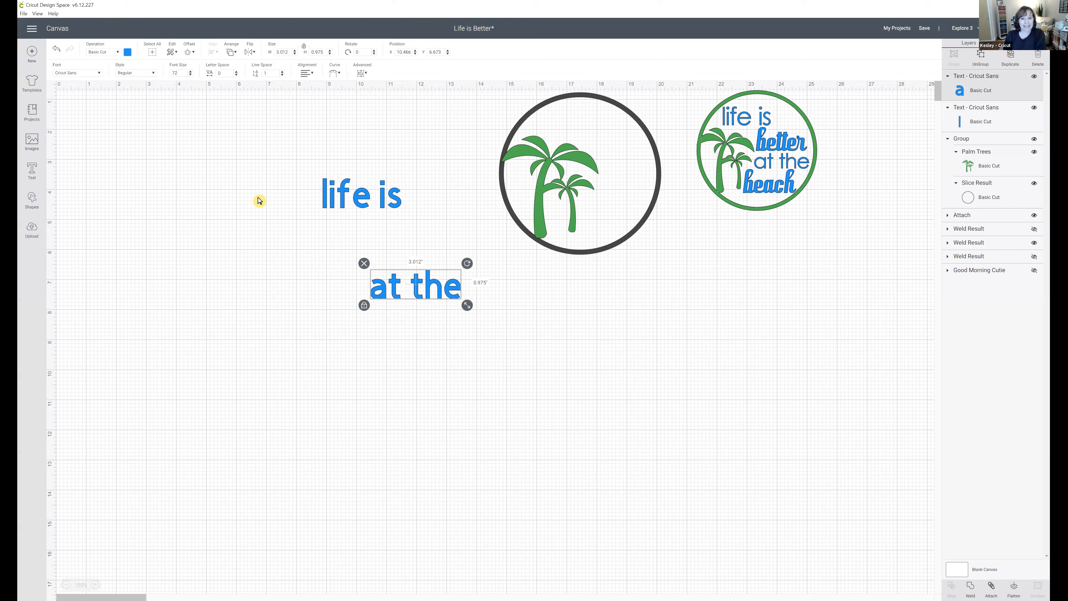
# Delete both blue text lines.
pyautogui.moveTo(282, 164); pyautogui.dragTo(358, 275)
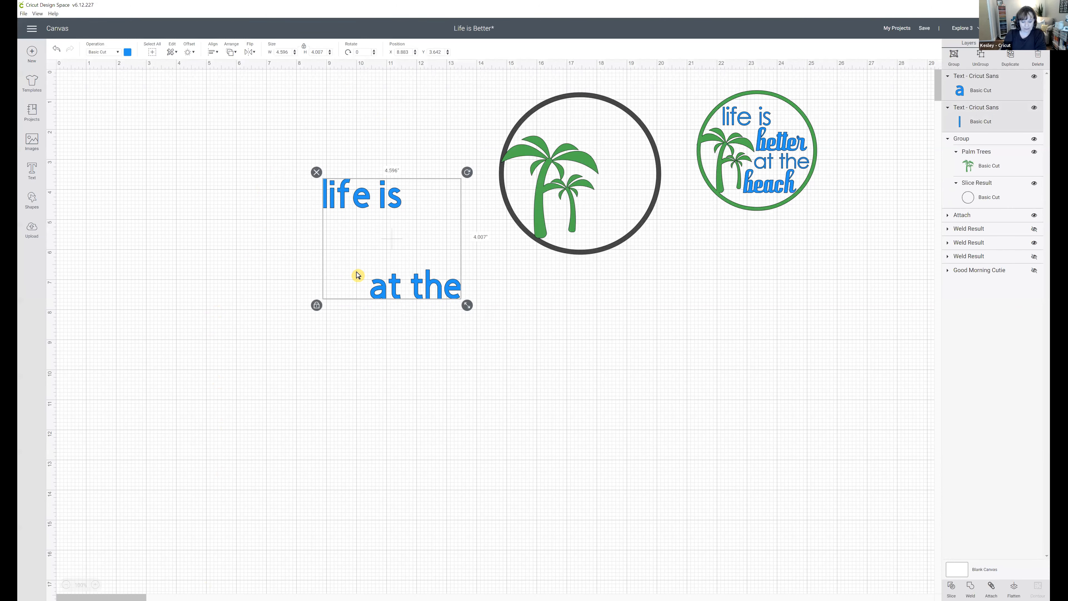
pyautogui.press('Delete')
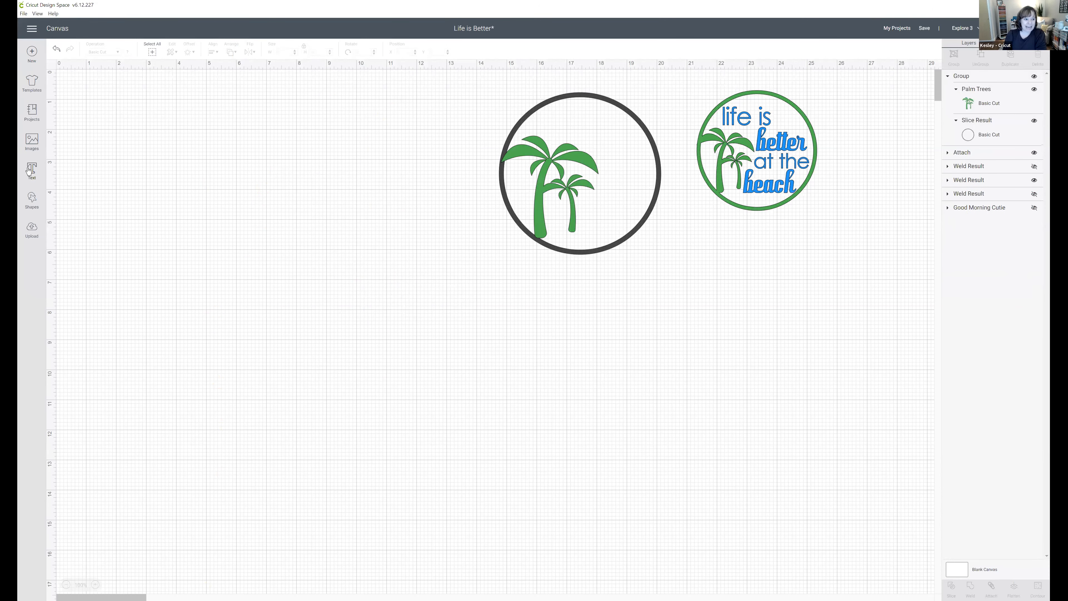
# Create a new text with "life is" above "at the" and place it in the open area left of the ring group.
pyautogui.click(31, 170)
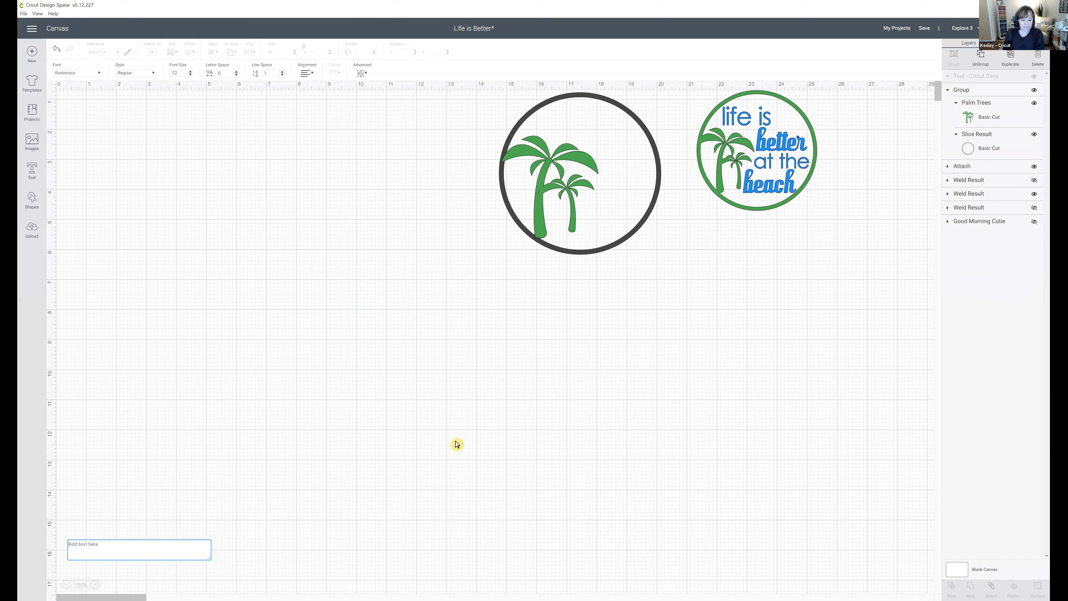
pyautogui.write('life is')
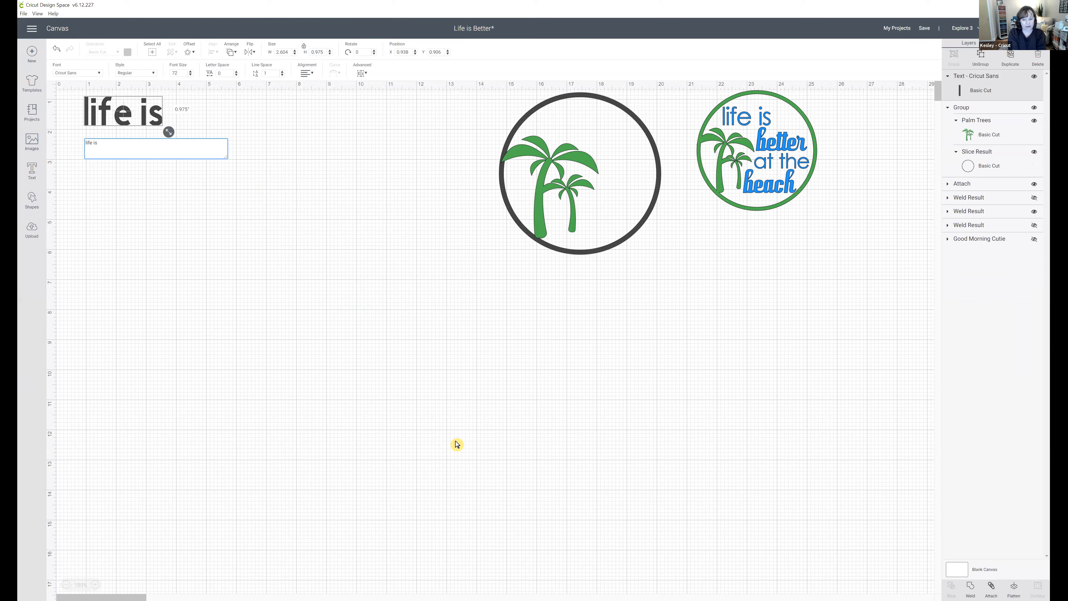
pyautogui.press('Return')
pyautogui.write('at the')
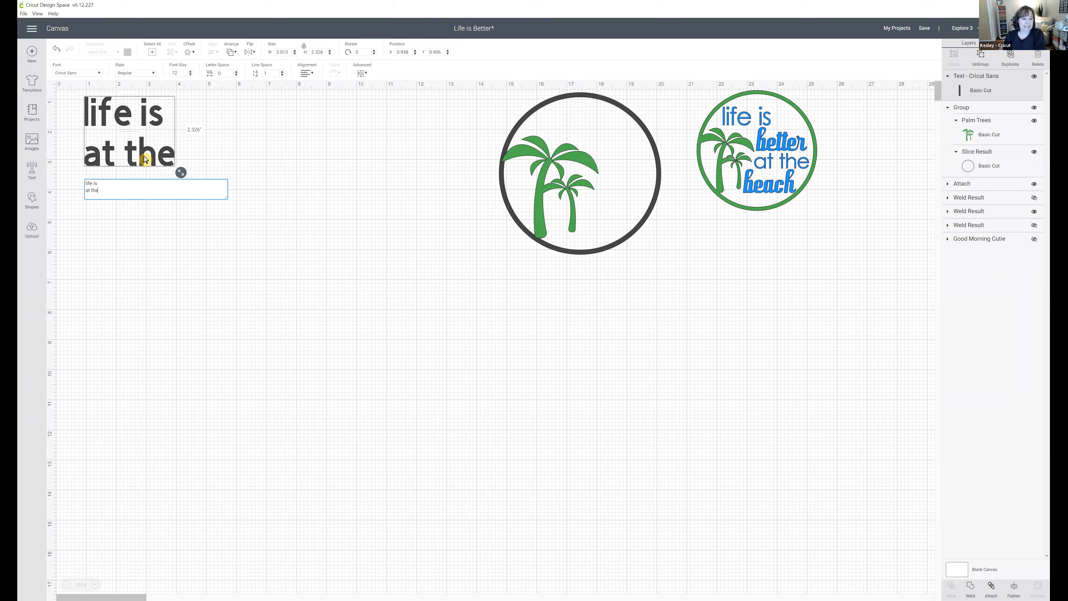
pyautogui.moveTo(147, 162); pyautogui.dragTo(272, 252)
pyautogui.click(316, 311)
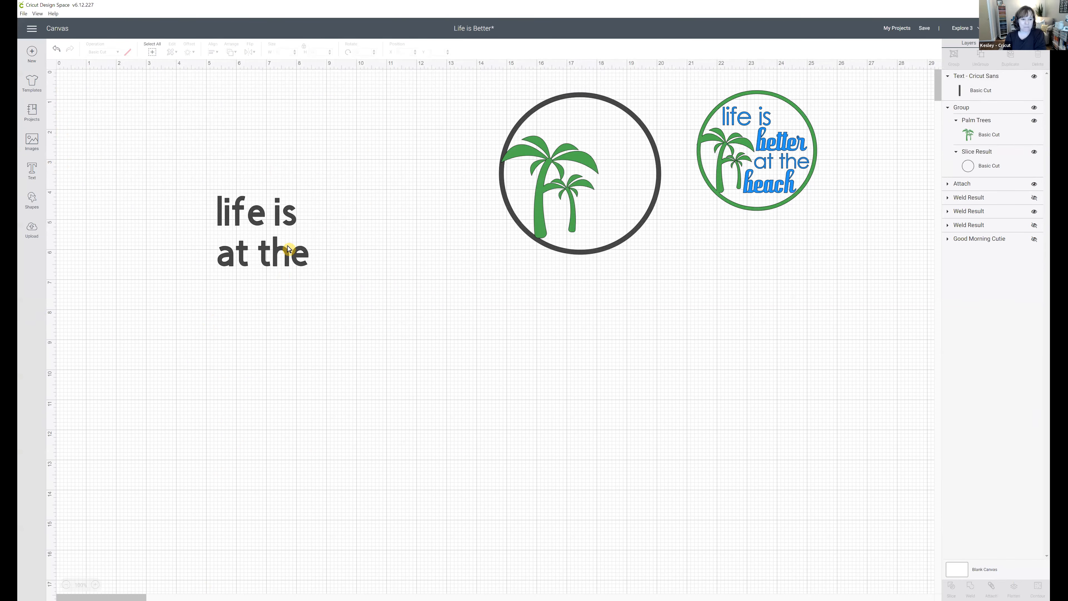
# Ungroup the dark text to lines and position "life is" and "at the" separately with space between them.
pyautogui.click(292, 266)
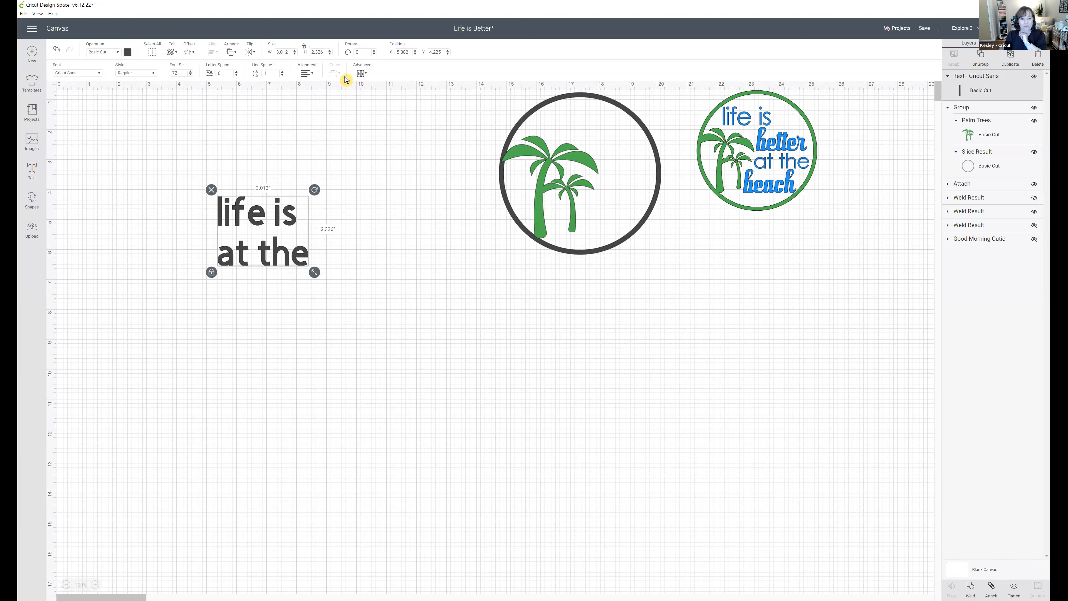
pyautogui.click(361, 74)
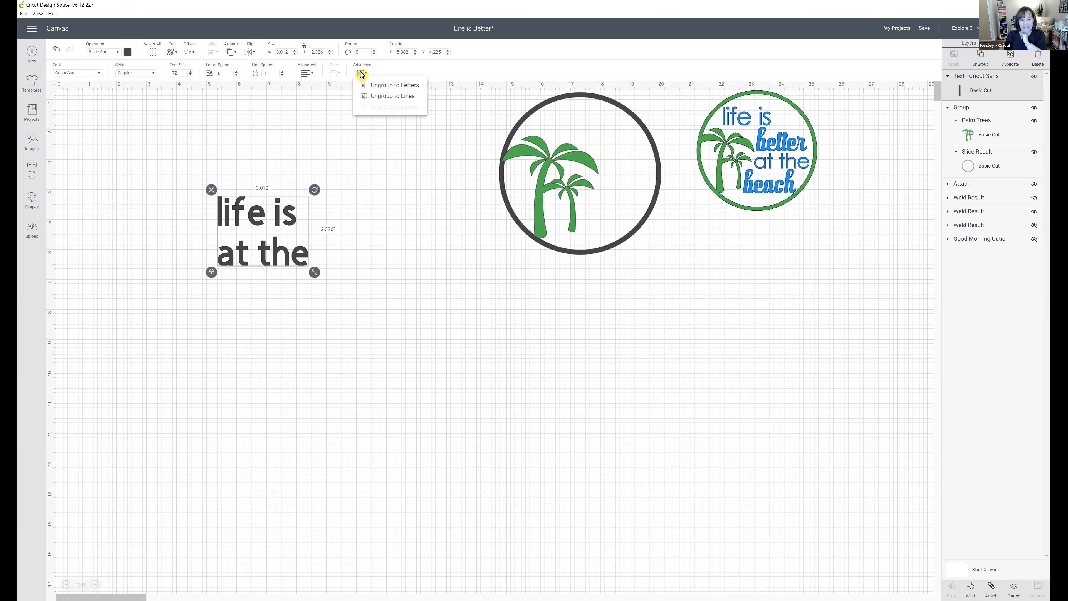
pyautogui.click(375, 97)
pyautogui.moveTo(294, 221); pyautogui.dragTo(248, 188)
pyautogui.moveTo(278, 274); pyautogui.dragTo(241, 253)
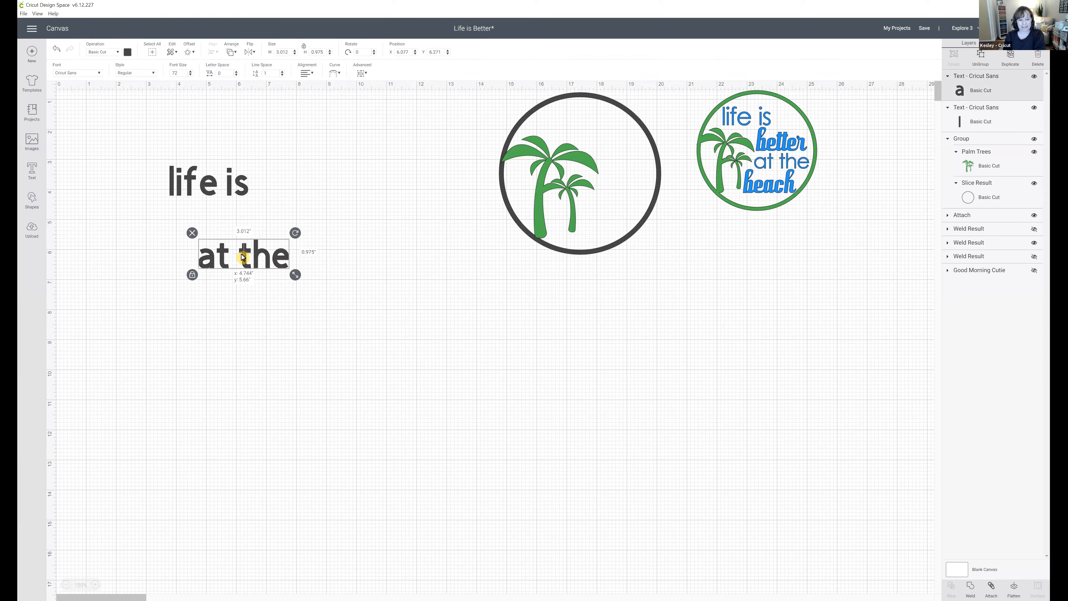
# Recolor the "life is" and "at the" text lines with the bright blue already used in the project.
pyautogui.moveTo(160, 159); pyautogui.dragTo(280, 221)
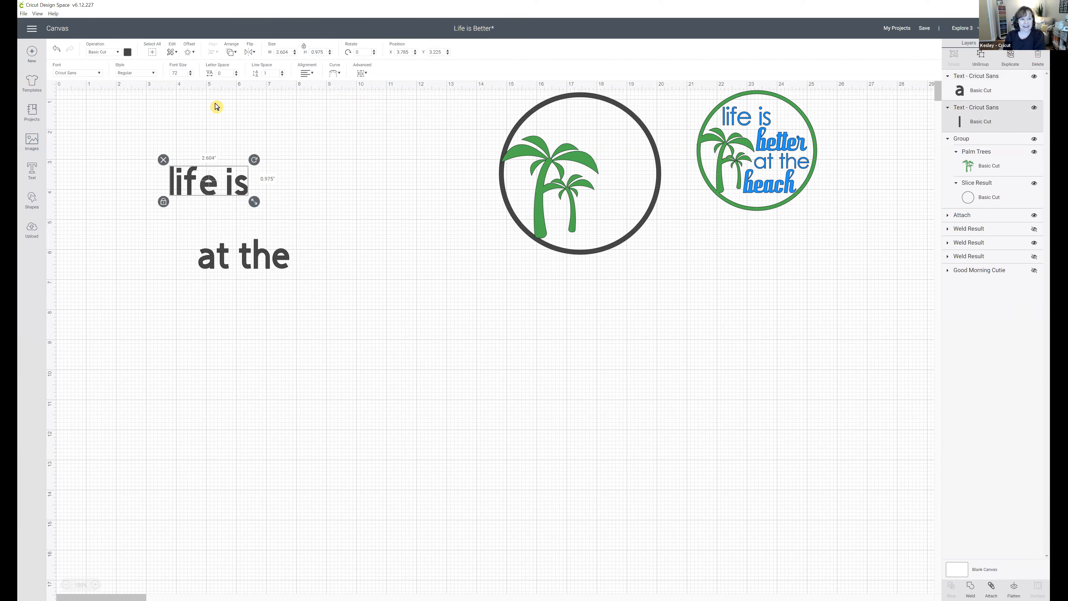
pyautogui.click(128, 52)
pyautogui.click(179, 91)
pyautogui.click(185, 231)
pyautogui.click(290, 263)
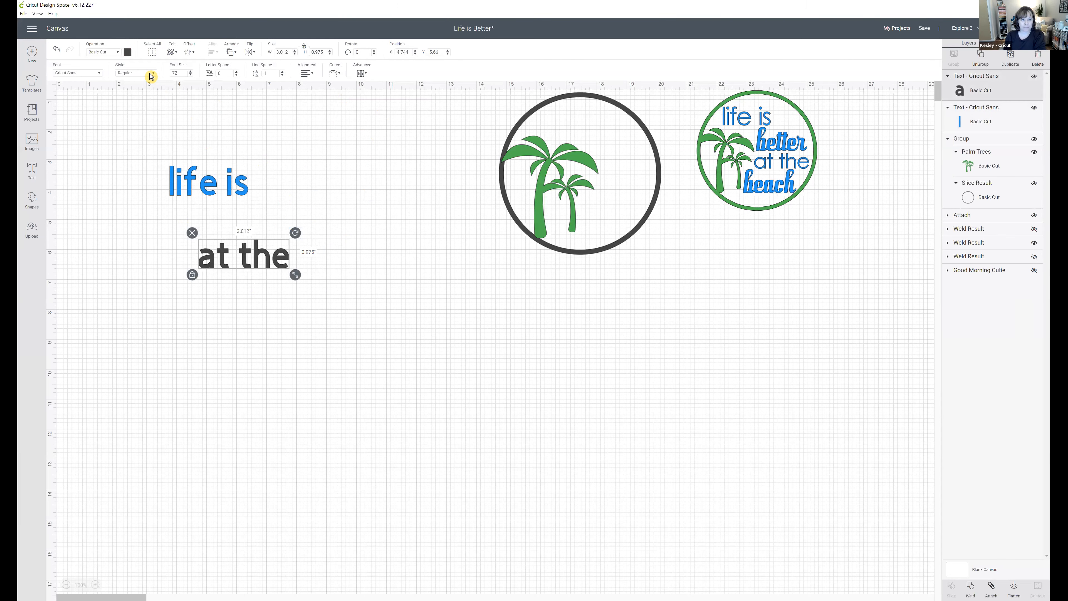
pyautogui.click(127, 52)
pyautogui.click(179, 90)
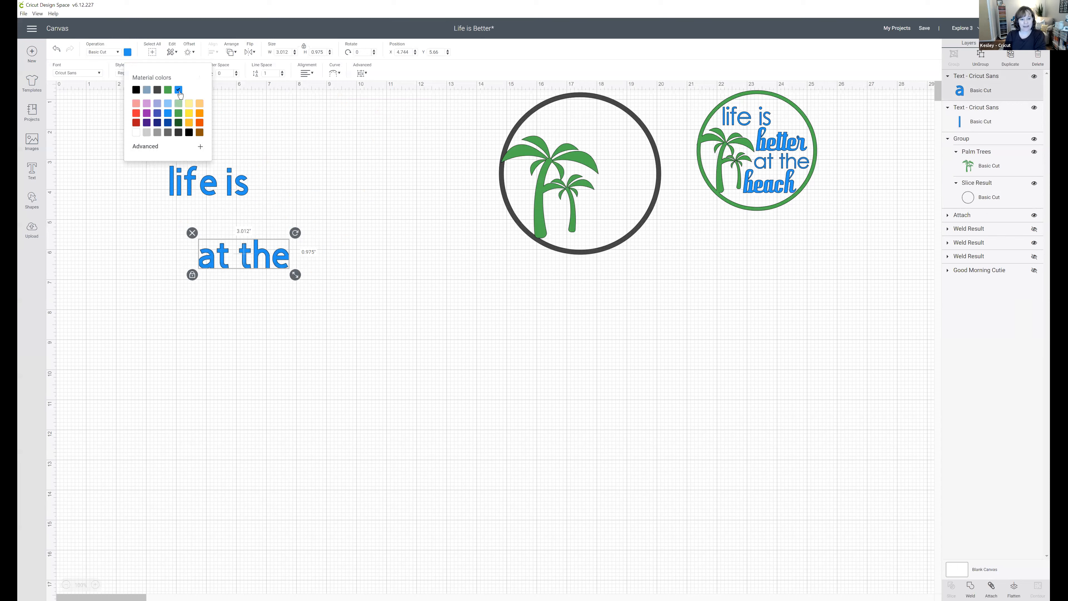
# Move "life is" into the upper part of the dark ring and "at the" into its lower right area.
pyautogui.moveTo(203, 193); pyautogui.dragTo(592, 144)
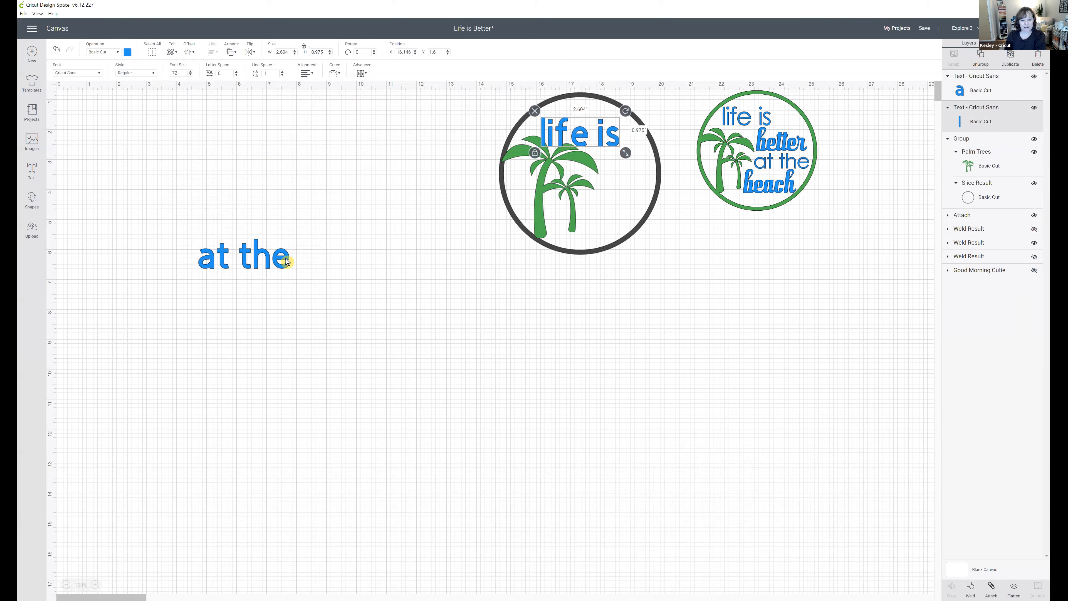
pyautogui.click(276, 261)
pyautogui.moveTo(274, 260); pyautogui.dragTo(634, 199)
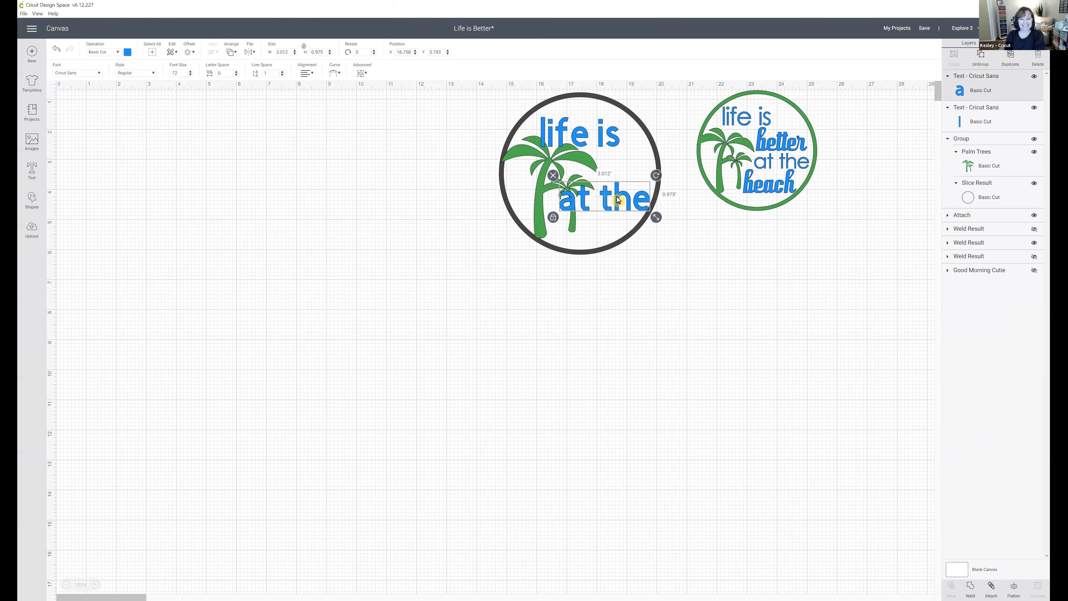
# Group both blue text lines with the palm tree and ring group, and shift the new group slightly down.
pyautogui.moveTo(486, 103); pyautogui.dragTo(616, 269)
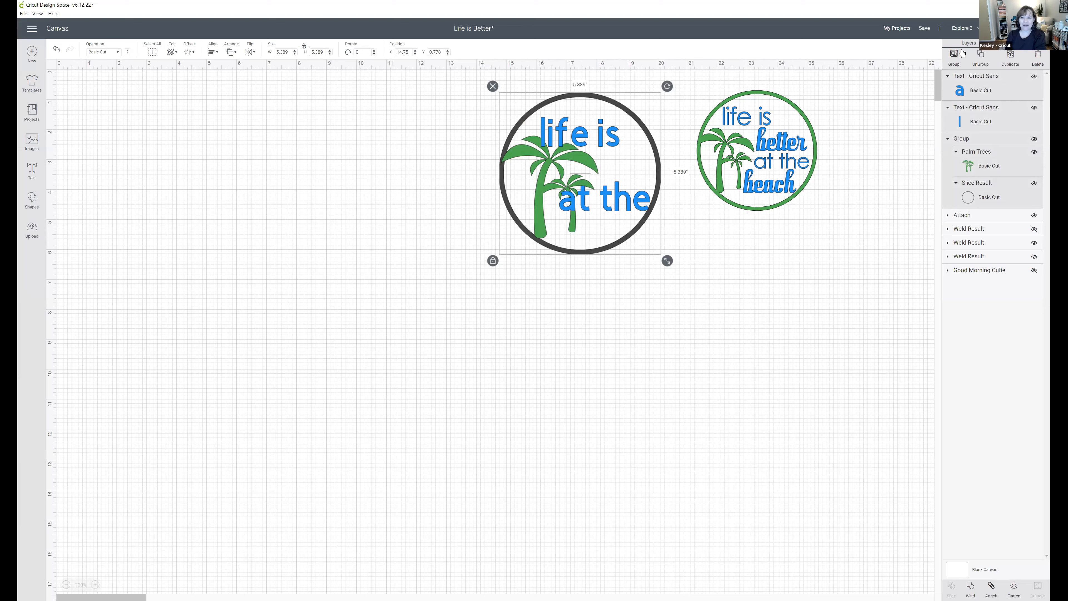
pyautogui.click(955, 57)
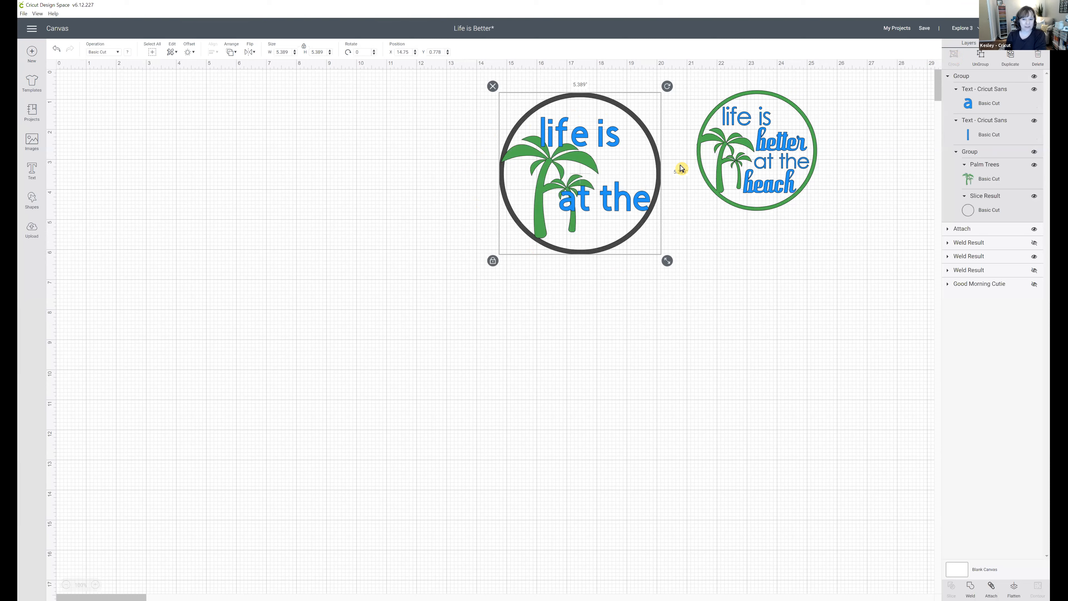
pyautogui.moveTo(522, 205); pyautogui.dragTo(634, 208)
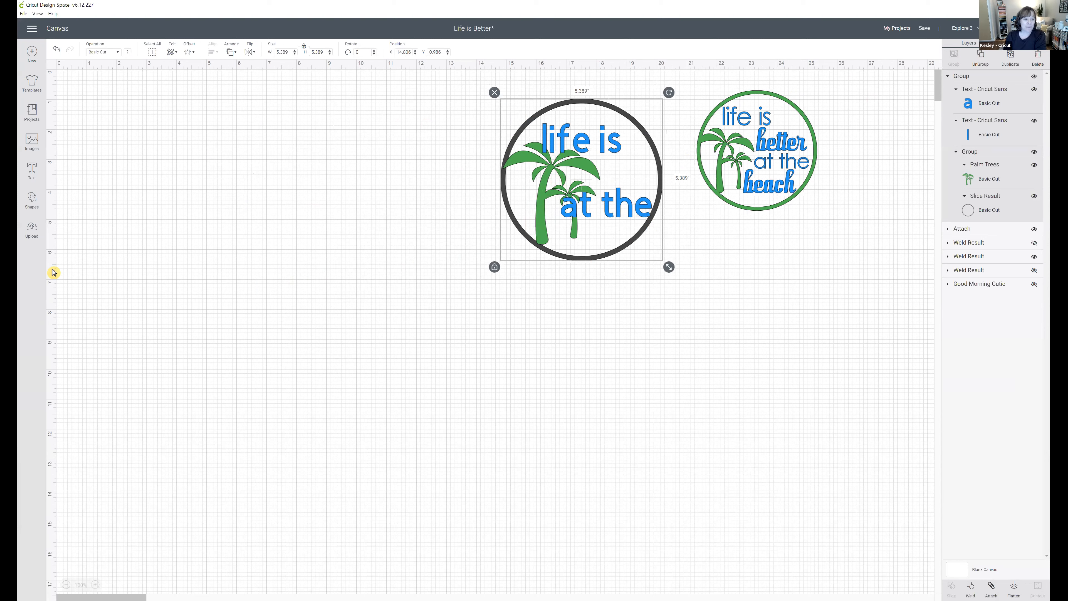
# Create a new text with "better" above "beach" and place it in the open area left of the ring group.
pyautogui.click(33, 178)
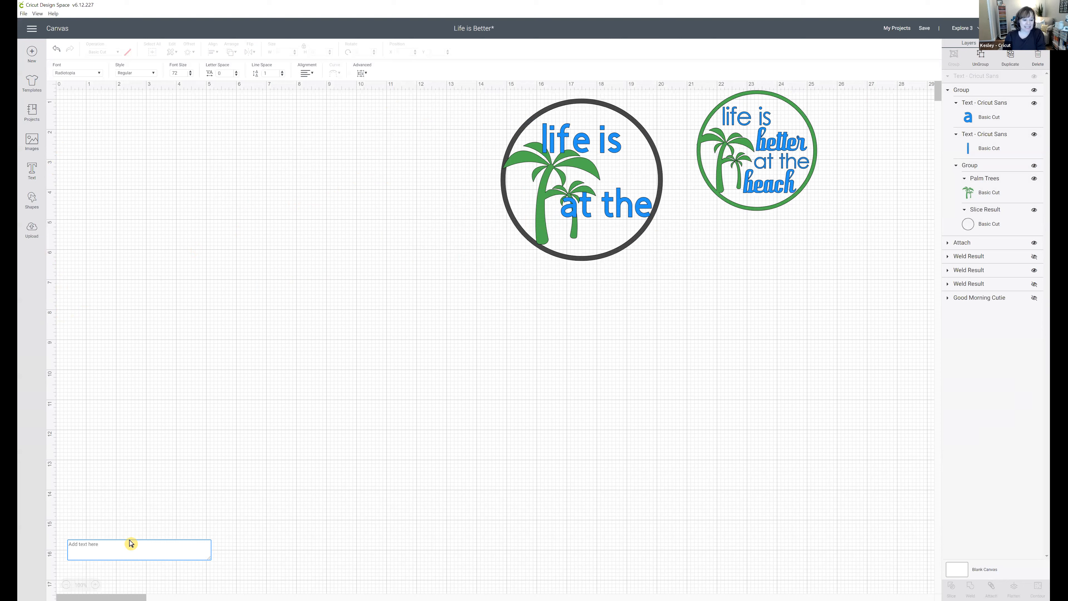
pyautogui.click(125, 555)
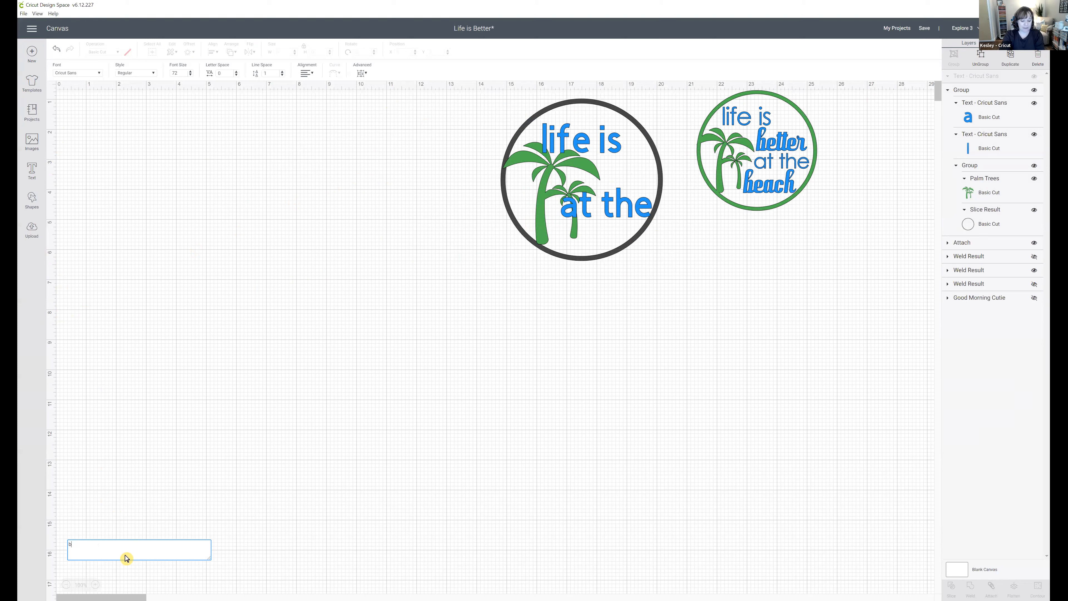
pyautogui.write('better')
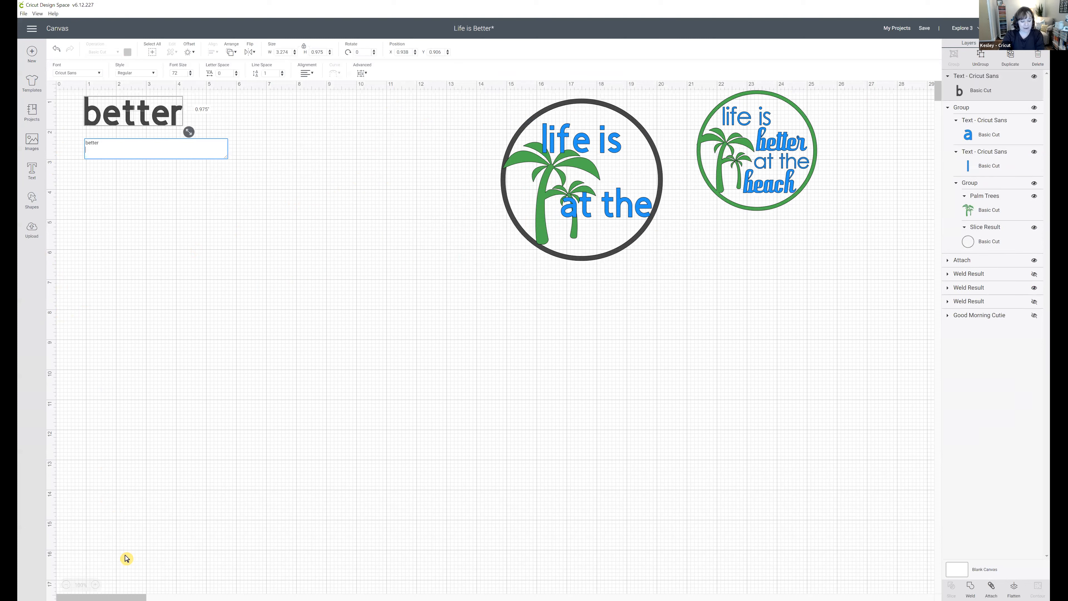
pyautogui.press('Return')
pyautogui.write('e')
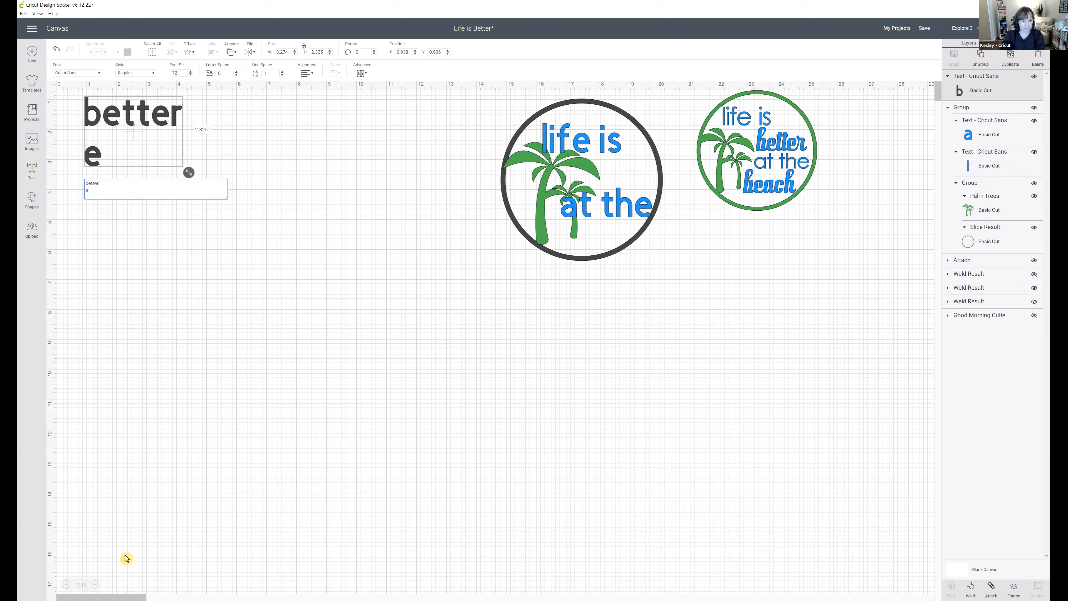
pyautogui.press('BackSpace')
pyautogui.press('BackSpace')
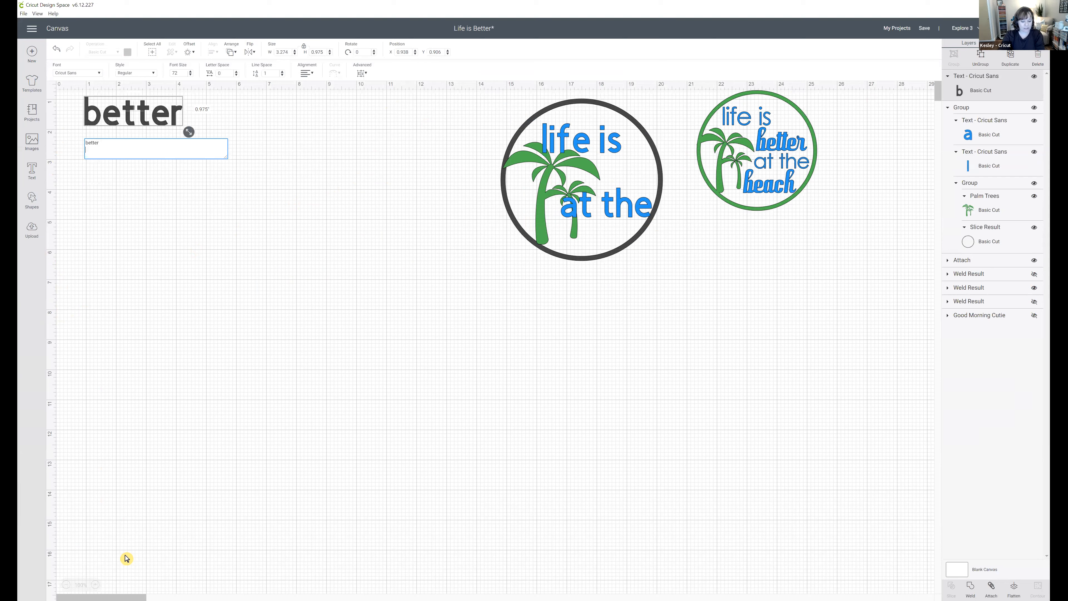
pyautogui.write('beach')
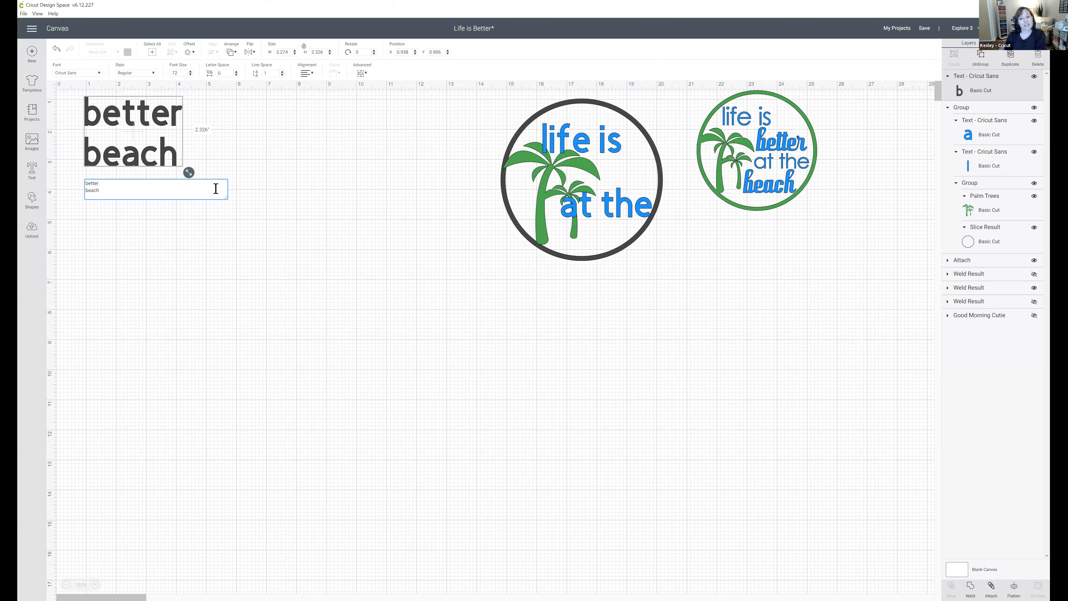
pyautogui.moveTo(158, 157); pyautogui.dragTo(290, 267)
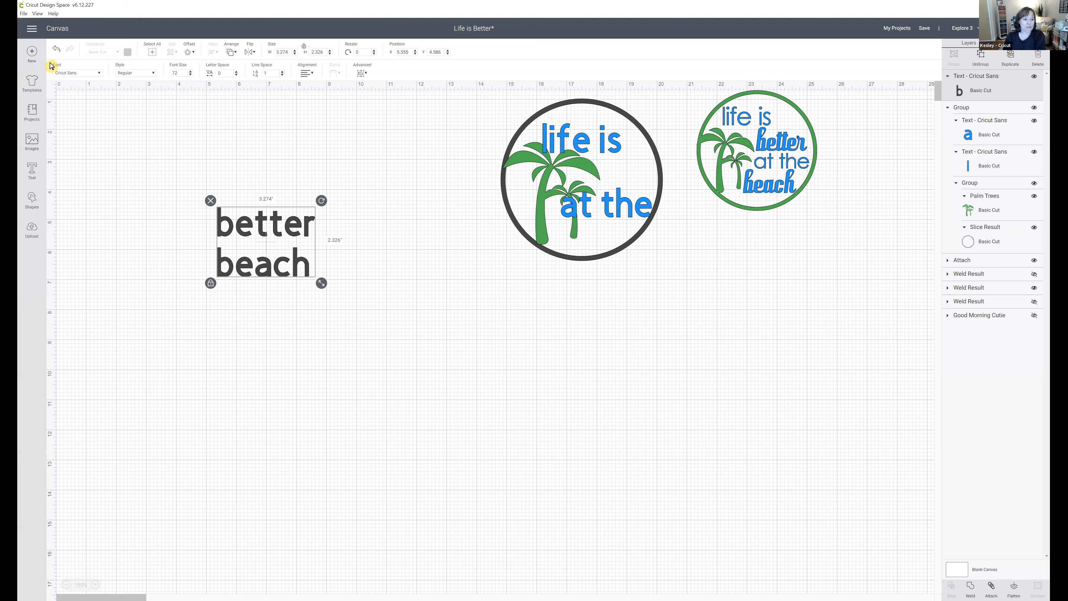
# Search the fonts for "radiotopia" and apply Radiotopia to the "better" and "beach" text.
pyautogui.click(100, 76)
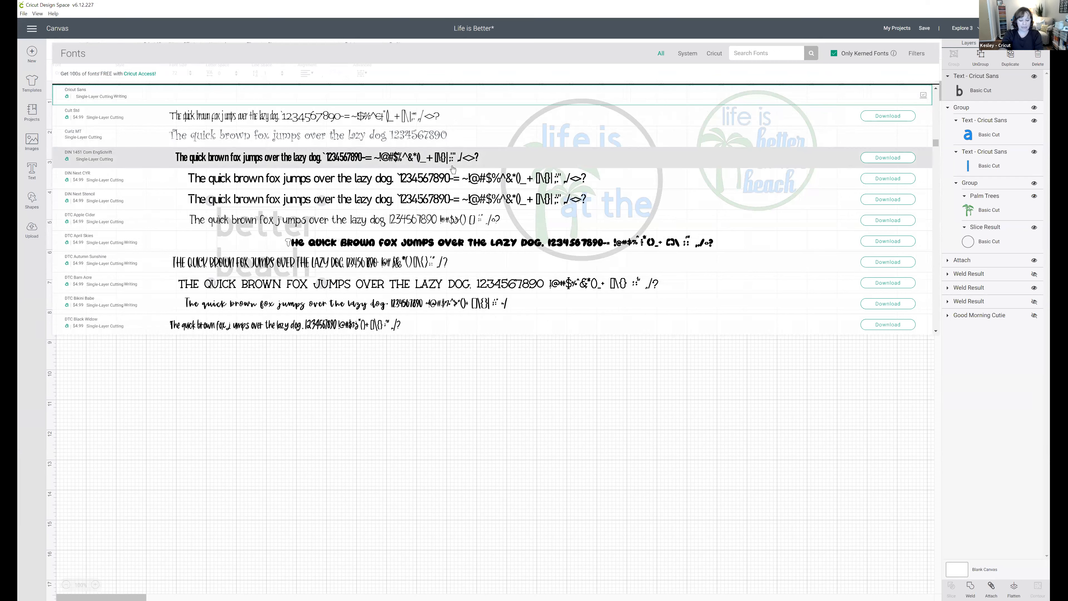
pyautogui.write('radiotoopia')
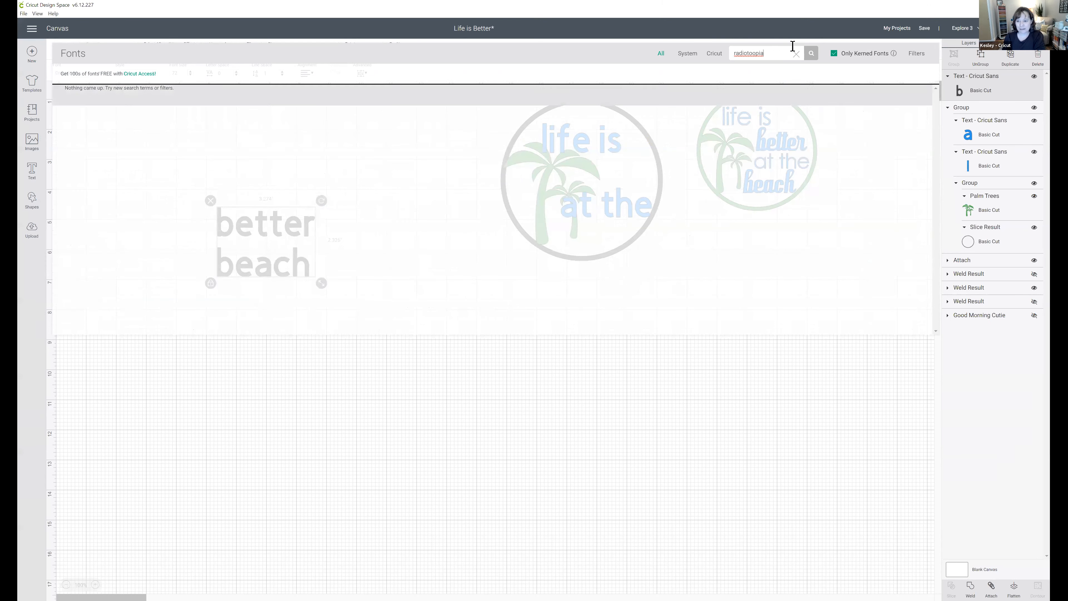
pyautogui.moveTo(776, 56); pyautogui.dragTo(641, 60)
pyautogui.write('radio')
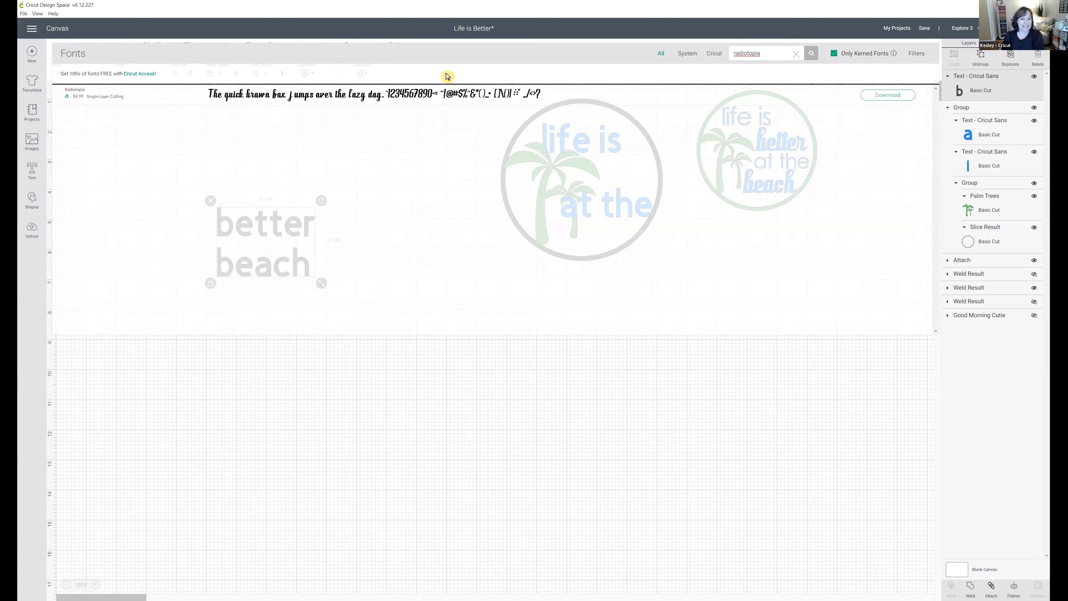
pyautogui.click(374, 92)
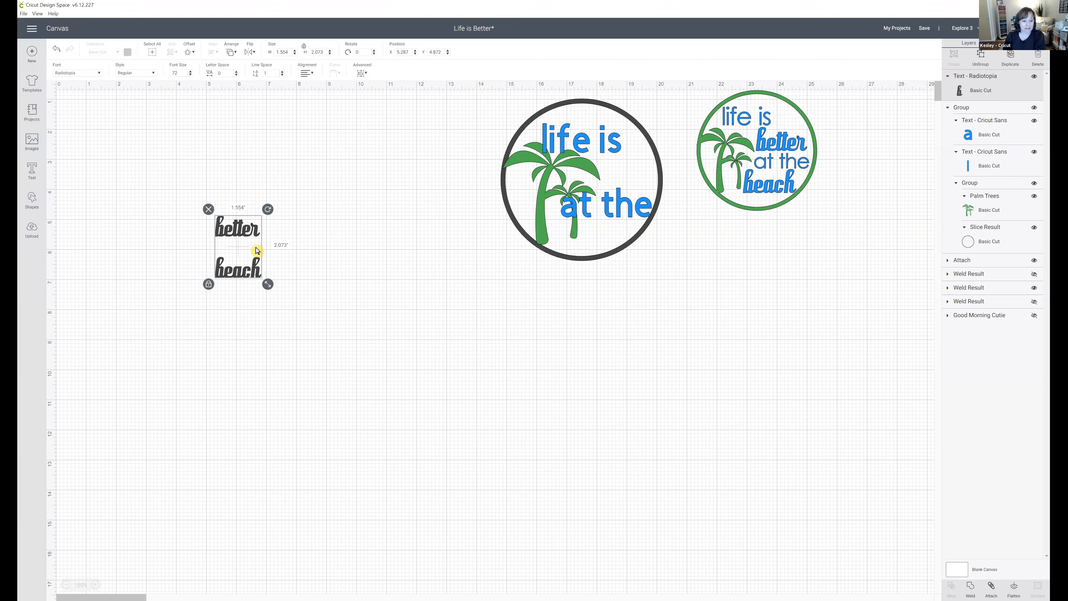
pyautogui.click(334, 274)
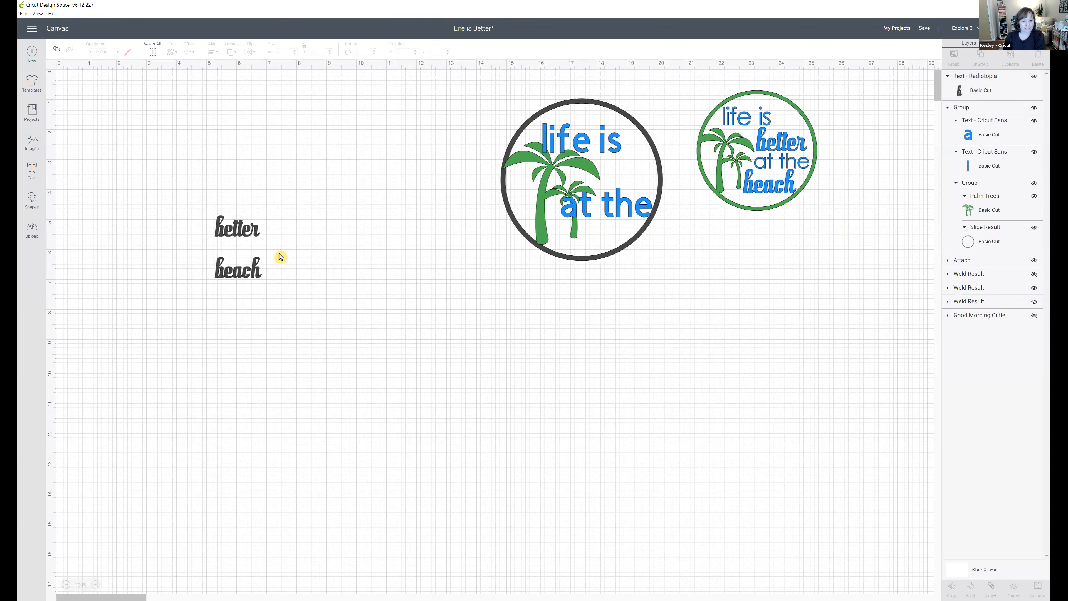
# Recolor the "better" and "beach" text light gray.
pyautogui.click(252, 231)
pyautogui.click(128, 52)
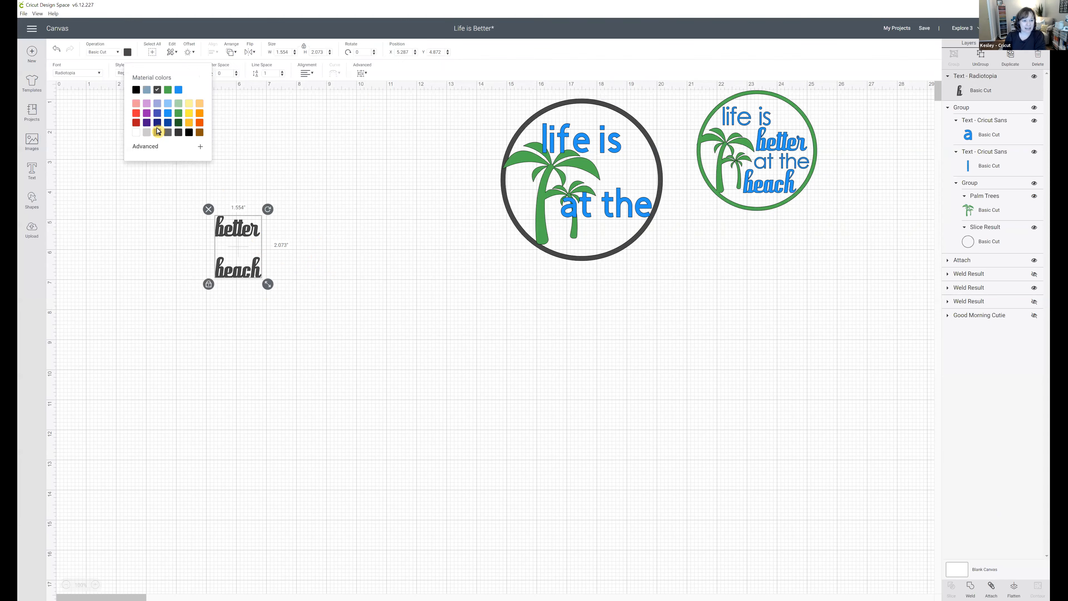
pyautogui.click(146, 134)
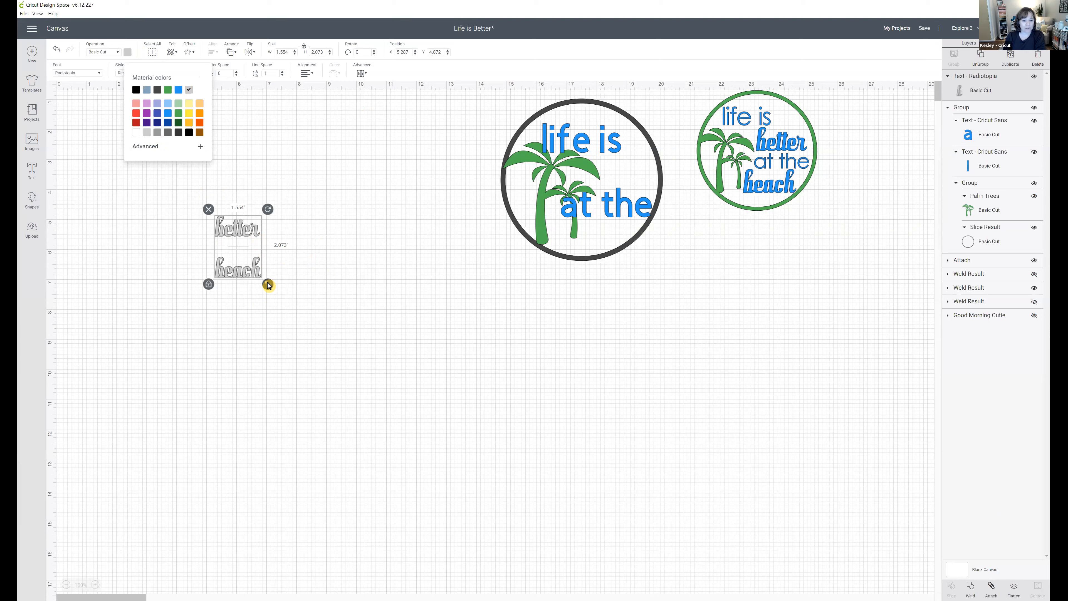
# Enlarge the gray "better" and "beach" text to about 9.9 inches wide and weld its letters together.
pyautogui.moveTo(268, 284); pyautogui.dragTo(518, 484)
pyautogui.moveTo(404, 321); pyautogui.dragTo(353, 210)
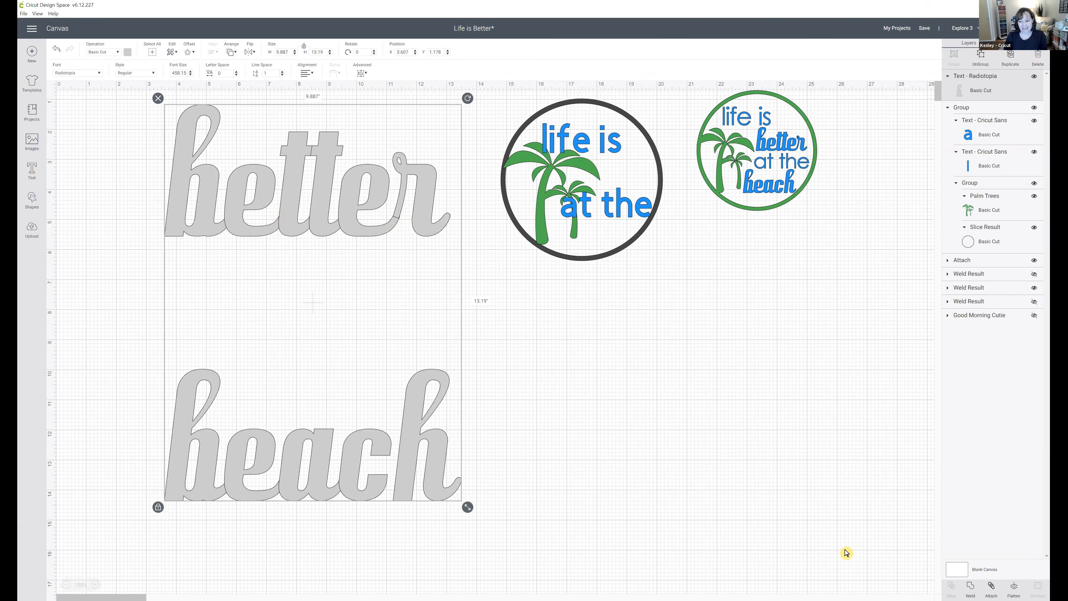
pyautogui.click(969, 588)
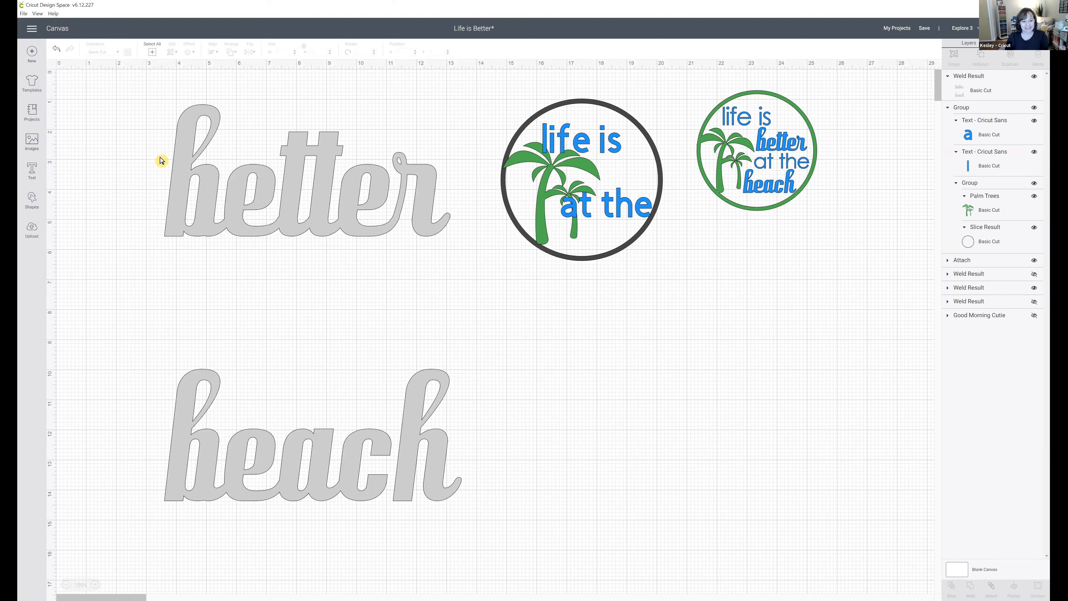
# Delete the welded gray "better" and "beach" lettering.
pyautogui.moveTo(125, 101); pyautogui.dragTo(442, 526)
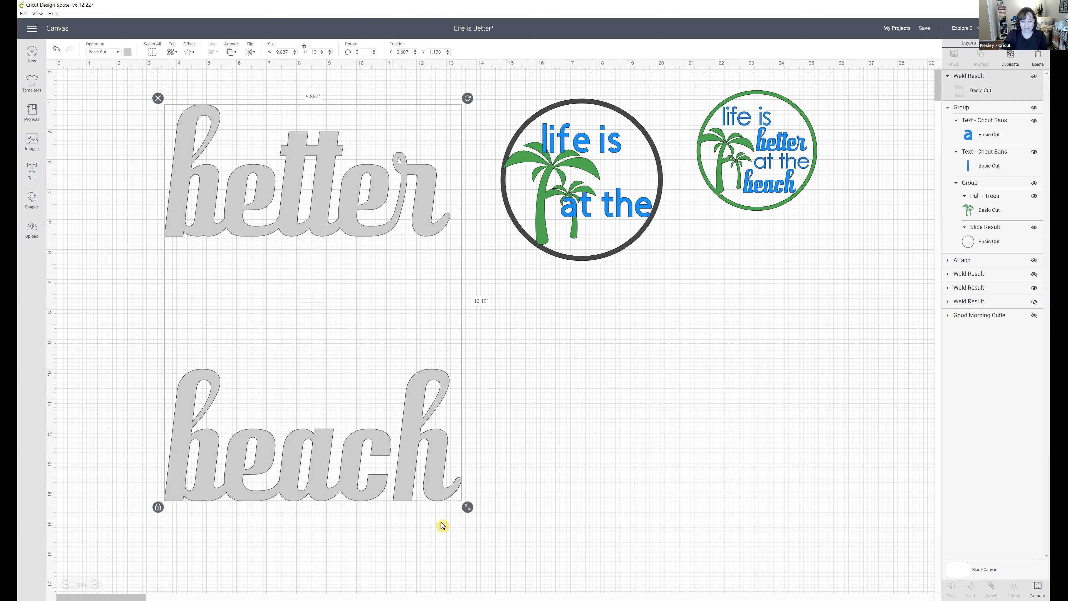
pyautogui.press('Delete')
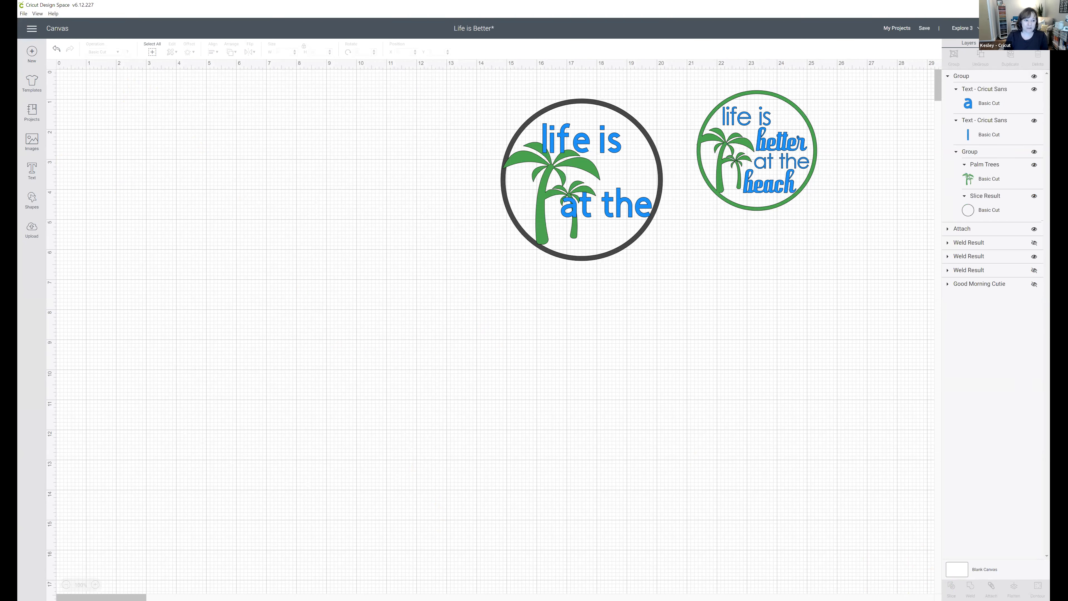
# Create another text with "better" on the first line and "beach" on the second.
pyautogui.click(31, 170)
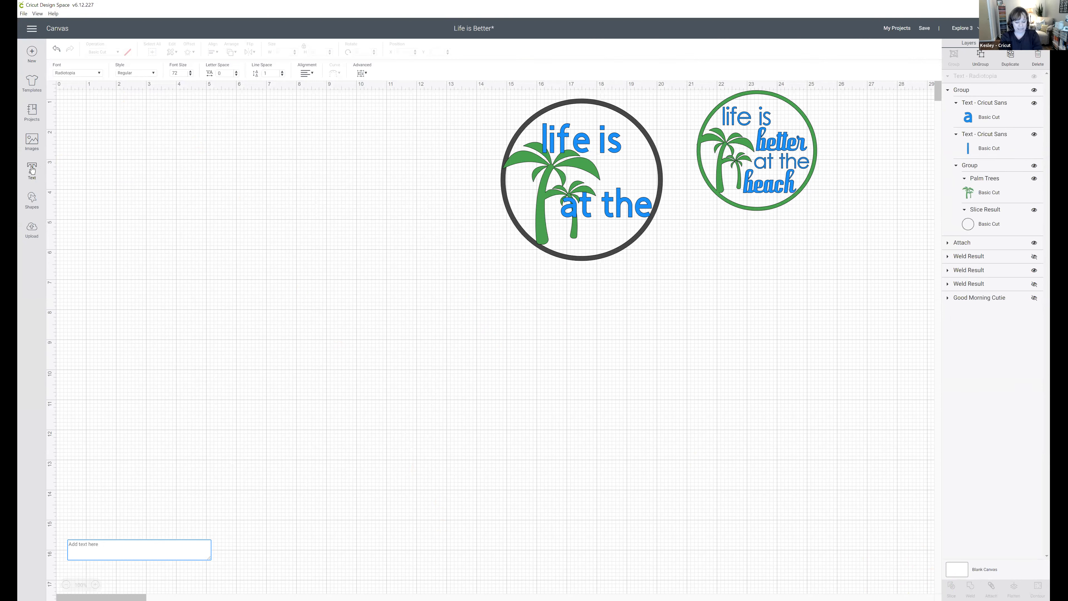
pyautogui.write('better')
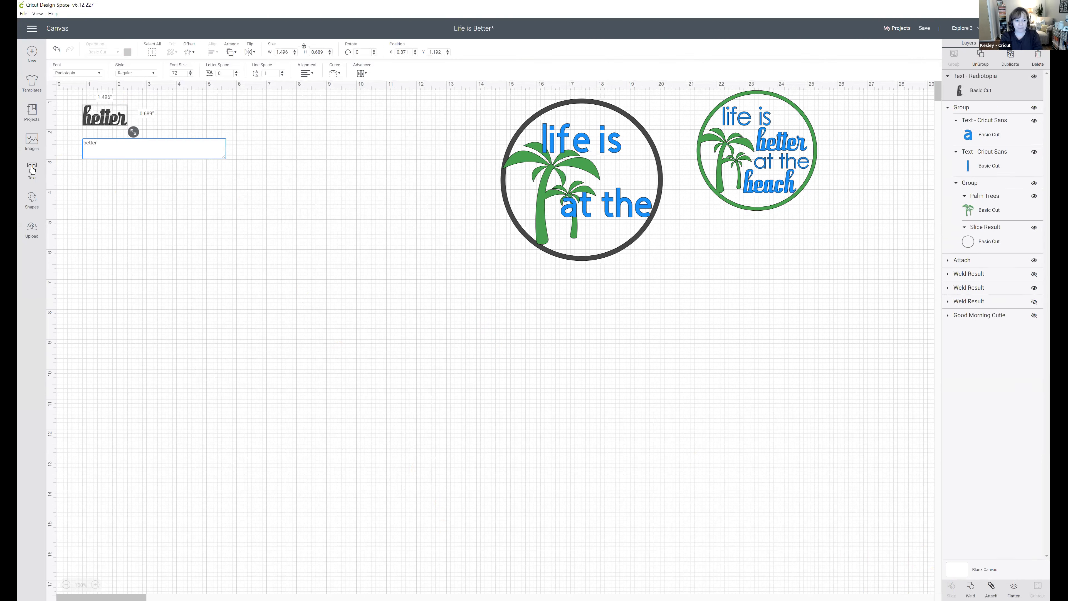
pyautogui.press('Return')
pyautogui.write('beach')
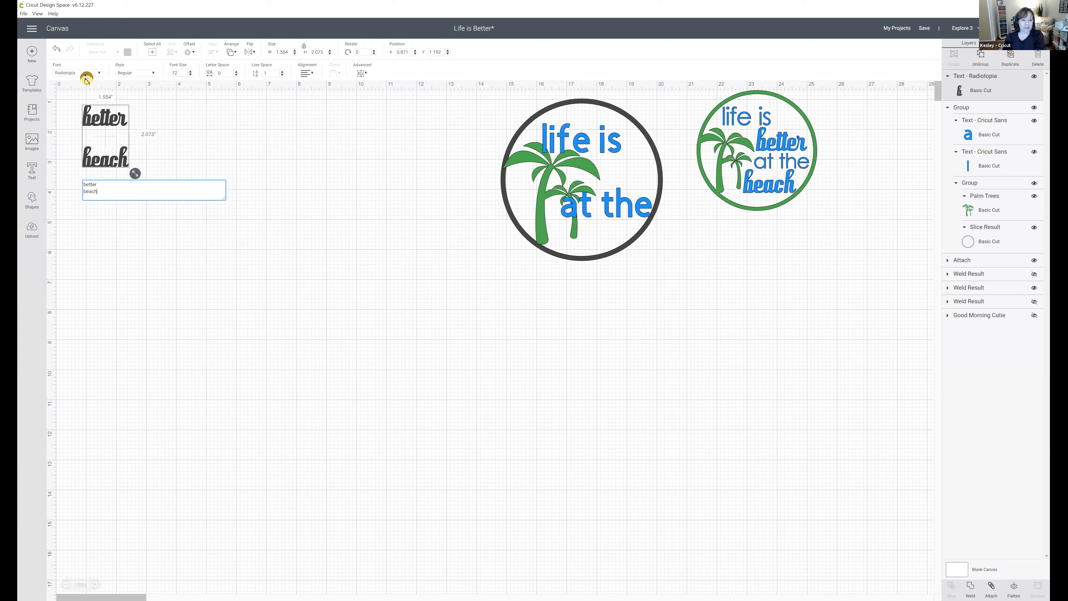
# Find the Radiotopia font by name and apply it to the new "better" and "beach" text.
pyautogui.click(98, 75)
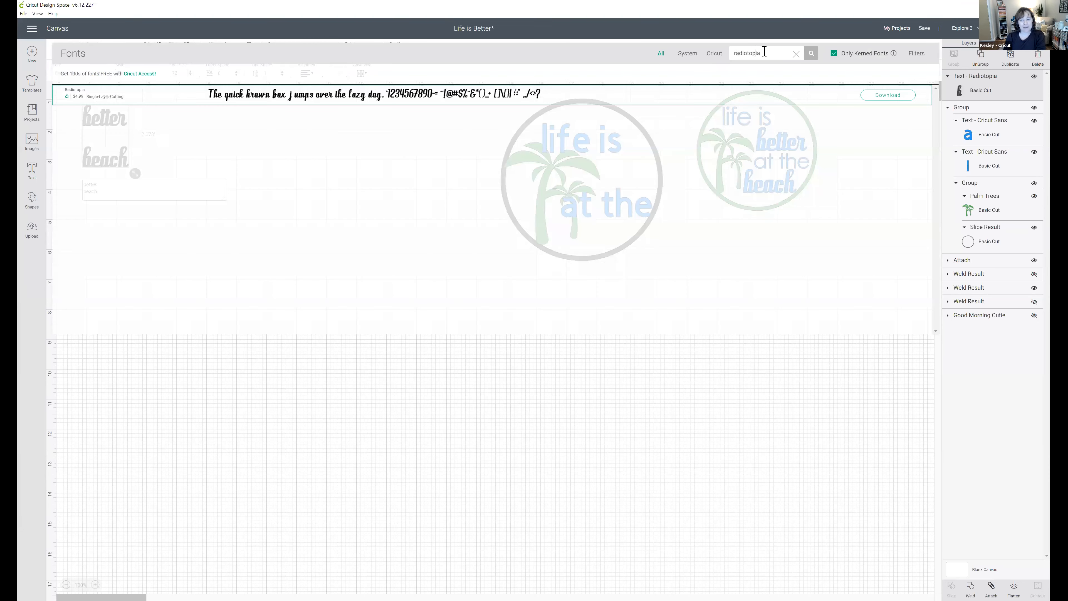
pyautogui.hotkey('ctrl', 'a')
pyautogui.write('ra')
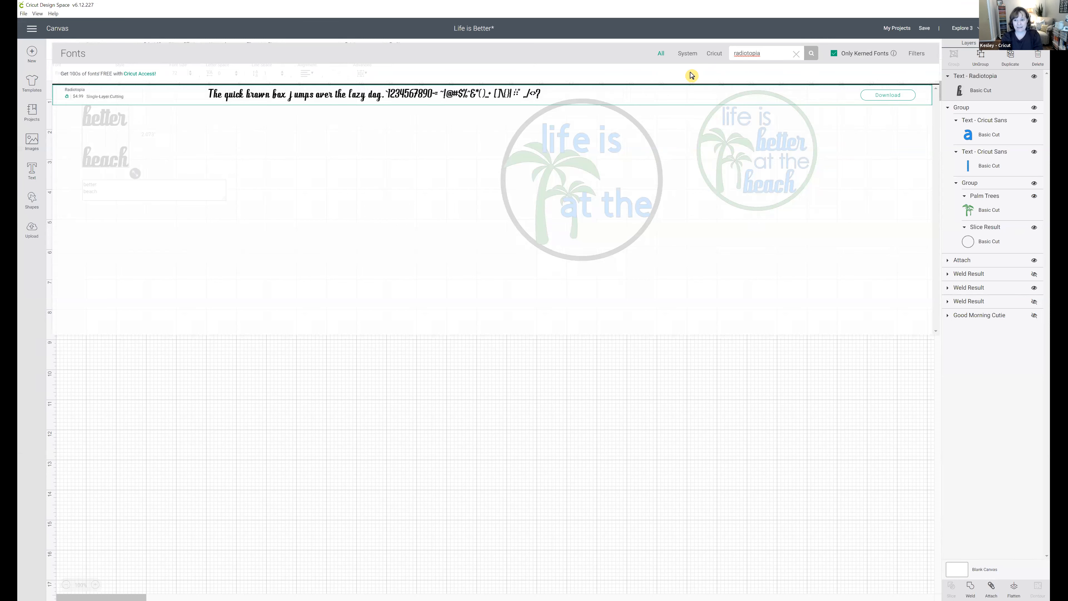
pyautogui.click(458, 101)
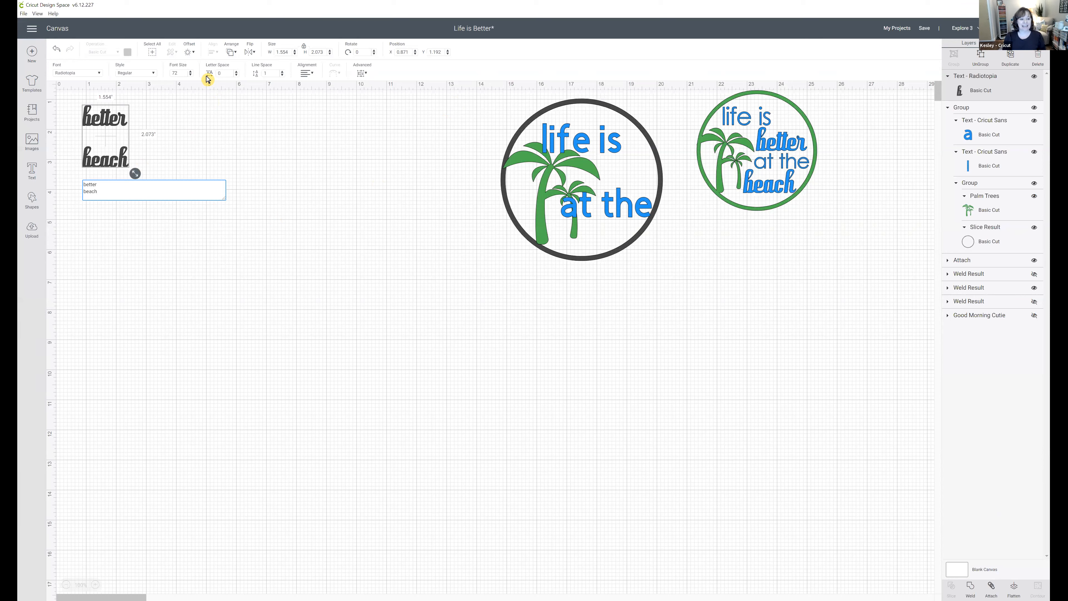
# Enlarge the "better" and "beach" text to about 4.46 inches wide and colour it the same blue as the other text.
pyautogui.moveTo(107, 165); pyautogui.dragTo(333, 331)
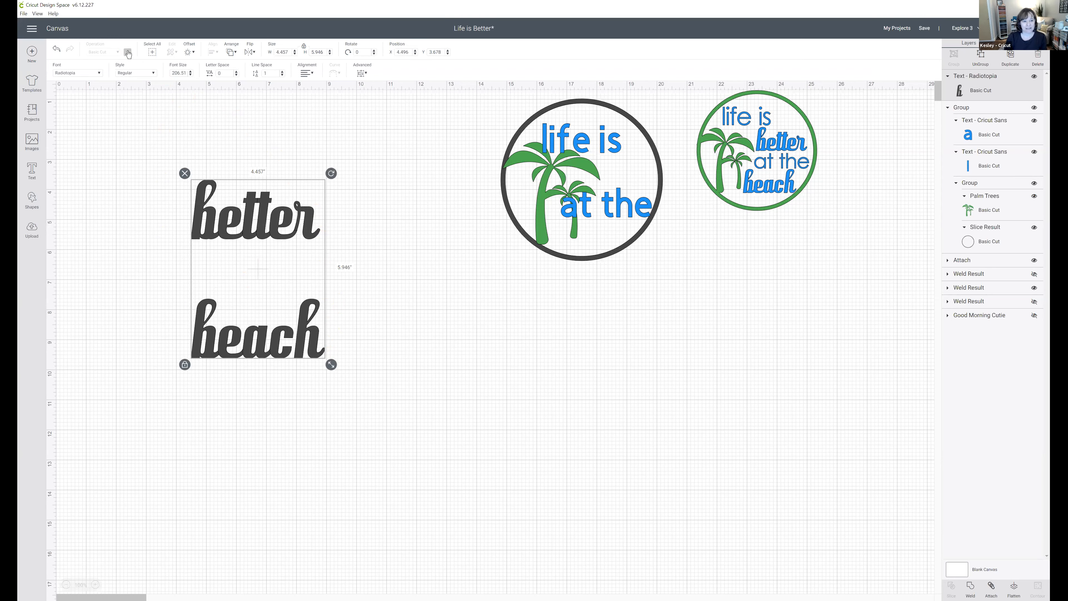
pyautogui.moveTo(167, 157); pyautogui.dragTo(370, 397)
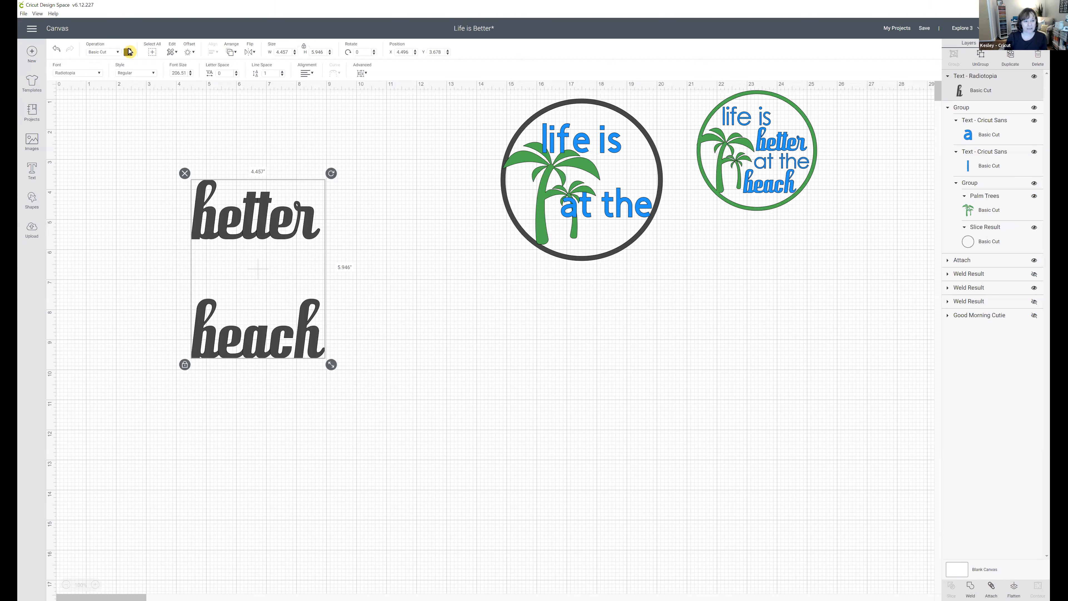
pyautogui.click(126, 51)
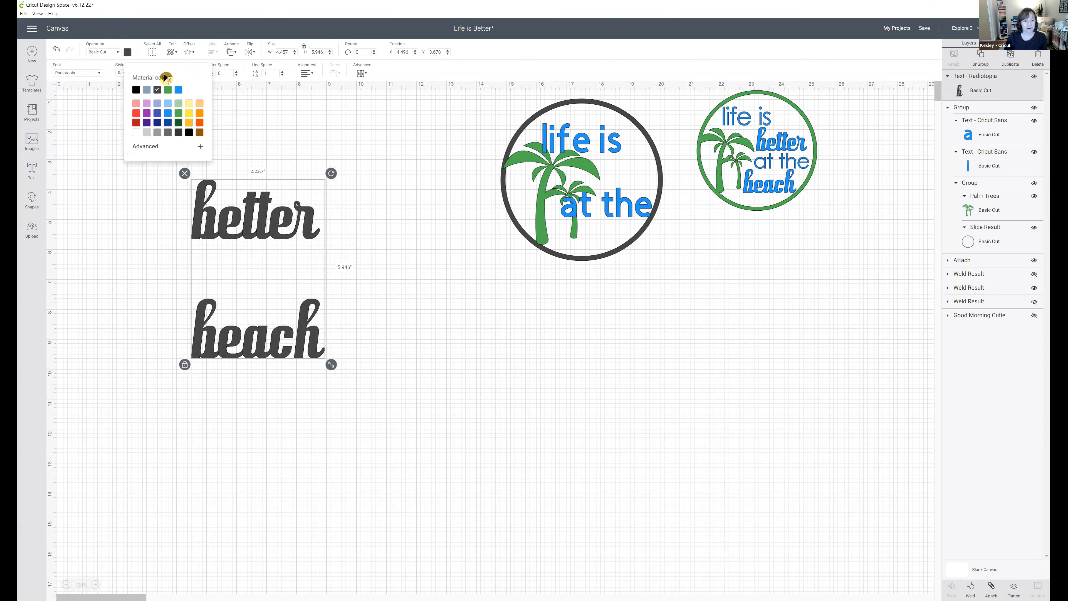
pyautogui.click(178, 91)
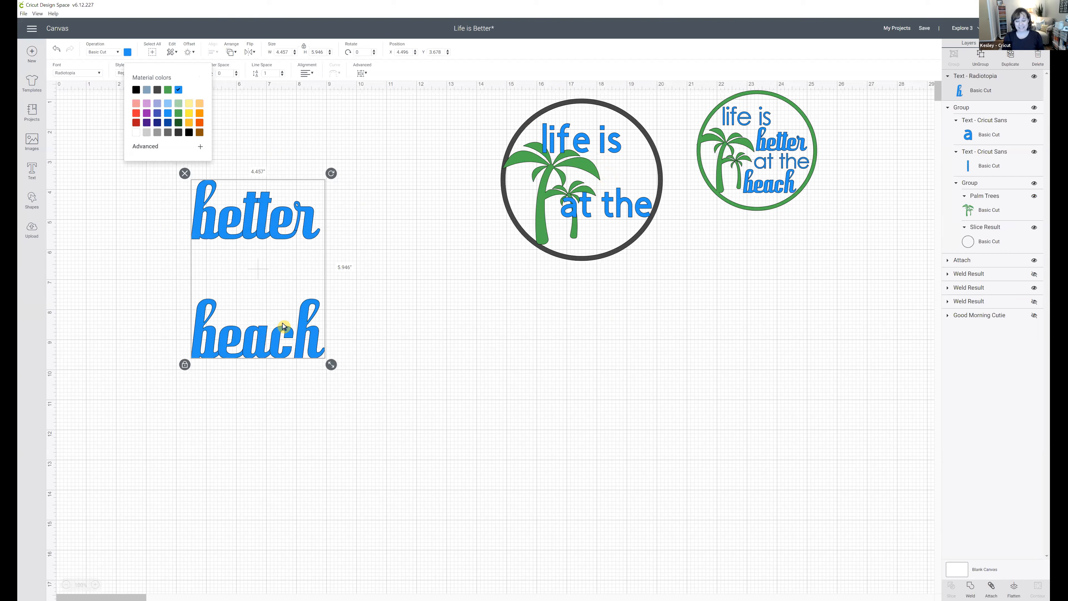
# Weld the blue "better" and "beach" text into one piece and nudge it slightly to the left.
pyautogui.click(974, 588)
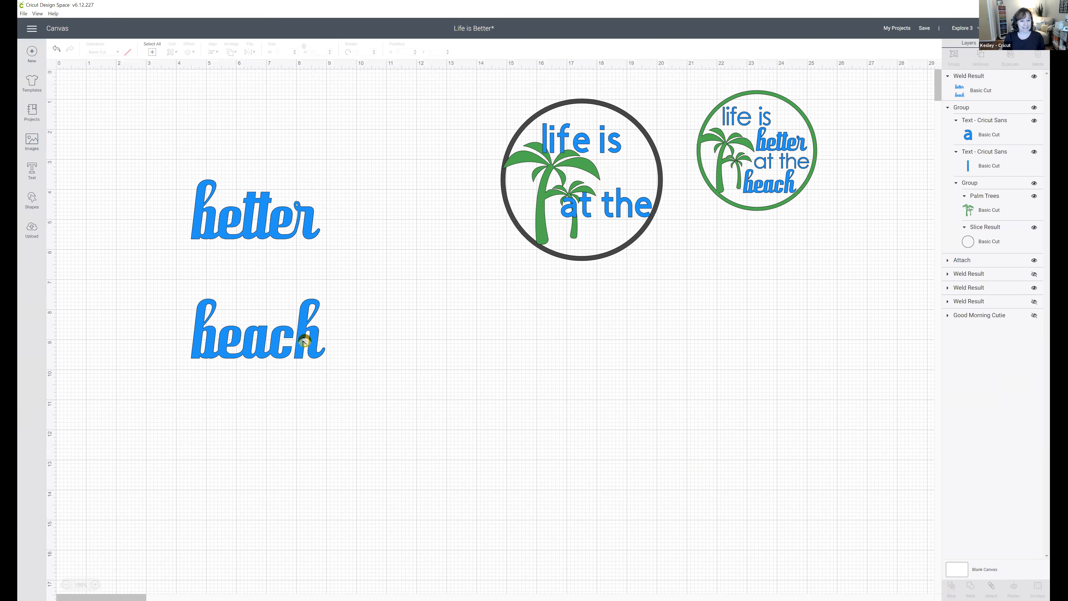
pyautogui.moveTo(173, 134); pyautogui.dragTo(348, 432)
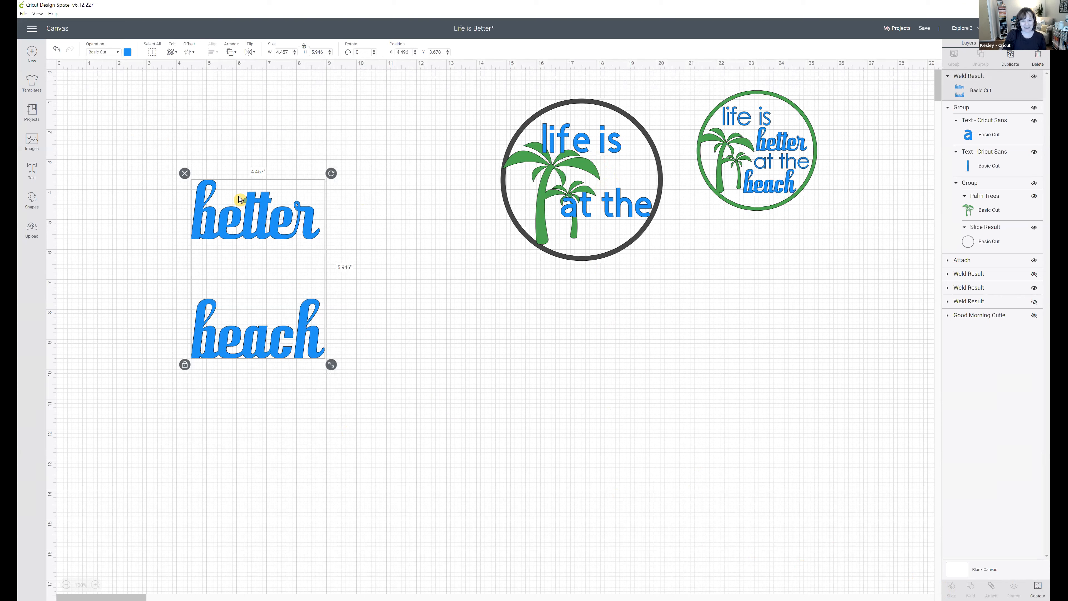
pyautogui.press('Left')
pyautogui.press('Left')
pyautogui.press('Left')
pyautogui.press('Left')
pyautogui.press('Left')
pyautogui.press('Left')
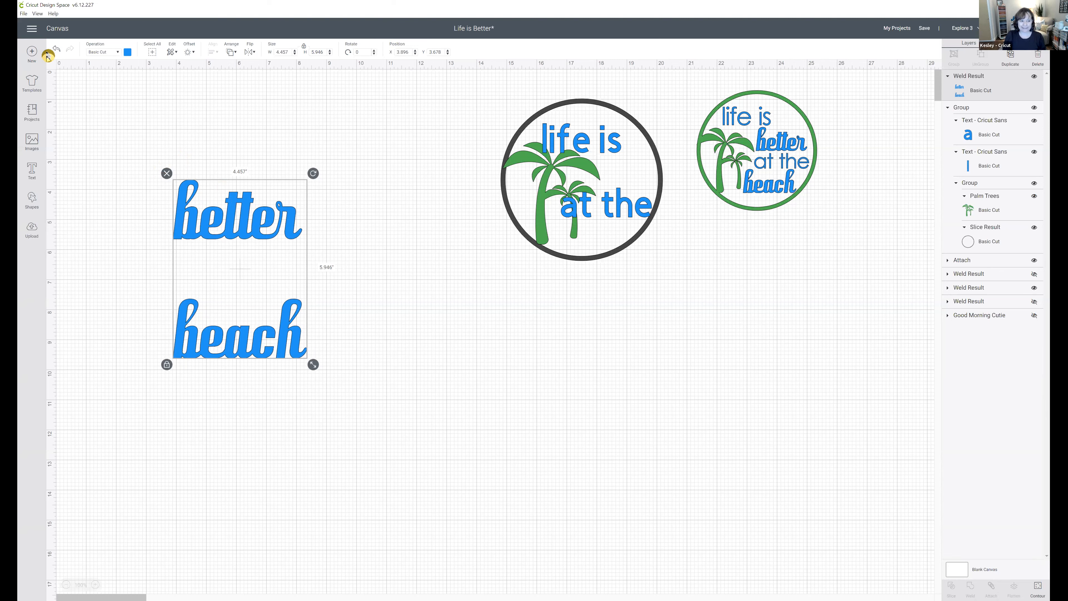
# Undo the last nudge and delete the welded blue "better" and "beach" lettering.
pyautogui.click(55, 50)
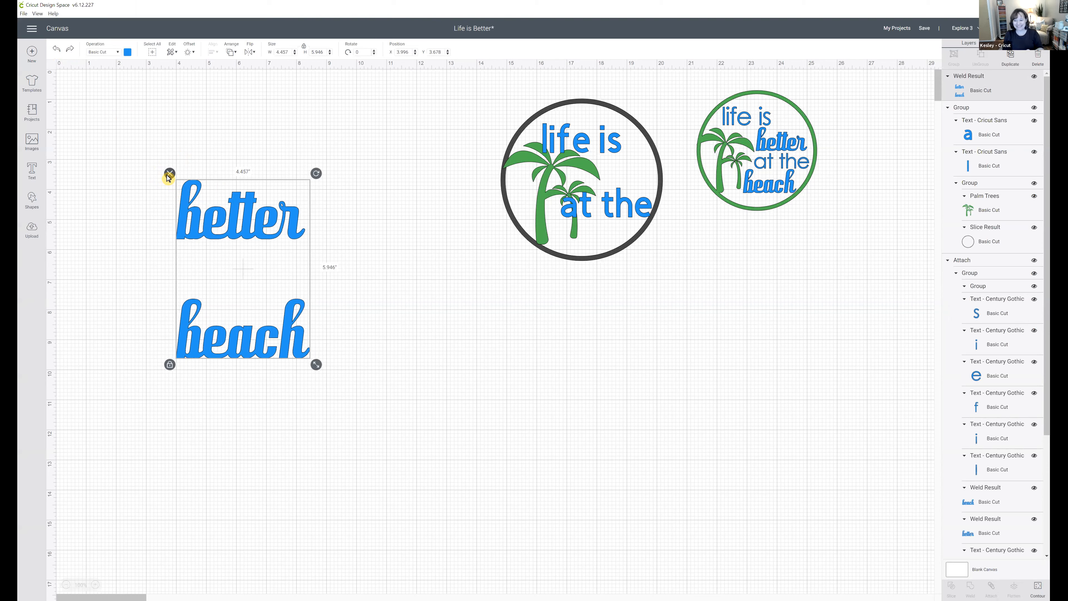
pyautogui.click(169, 175)
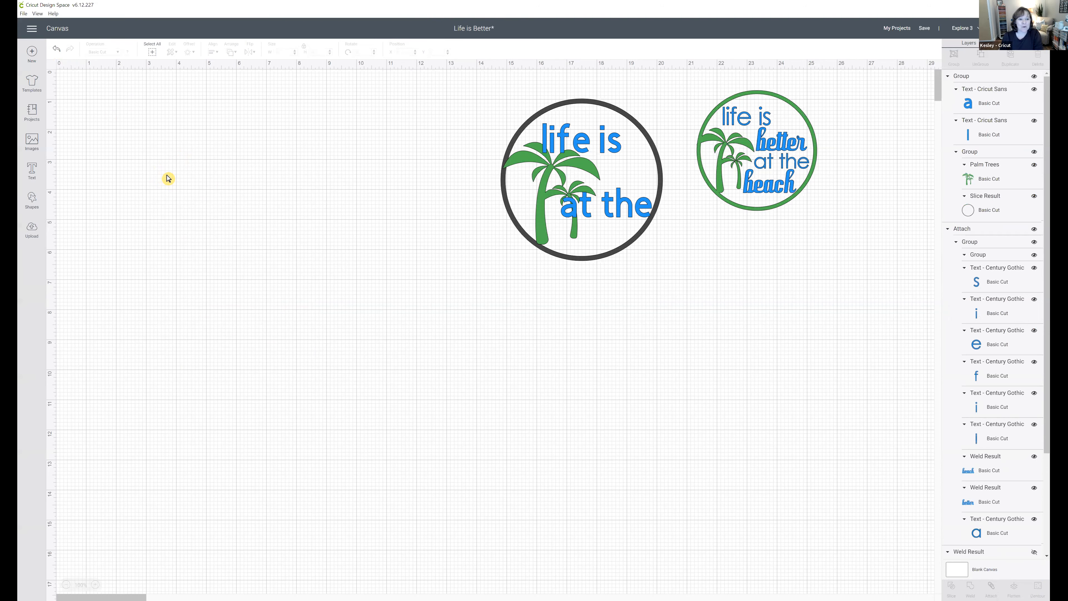
# Create a fresh Radiotopia text with "better" on the first line and "beach" on the second.
pyautogui.click(33, 173)
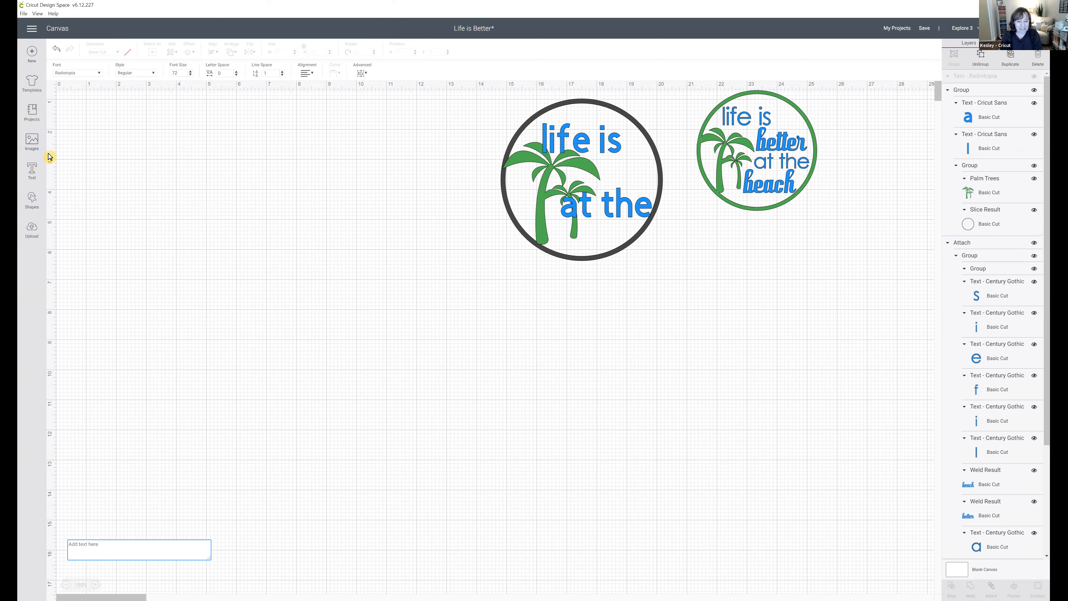
pyautogui.write('better')
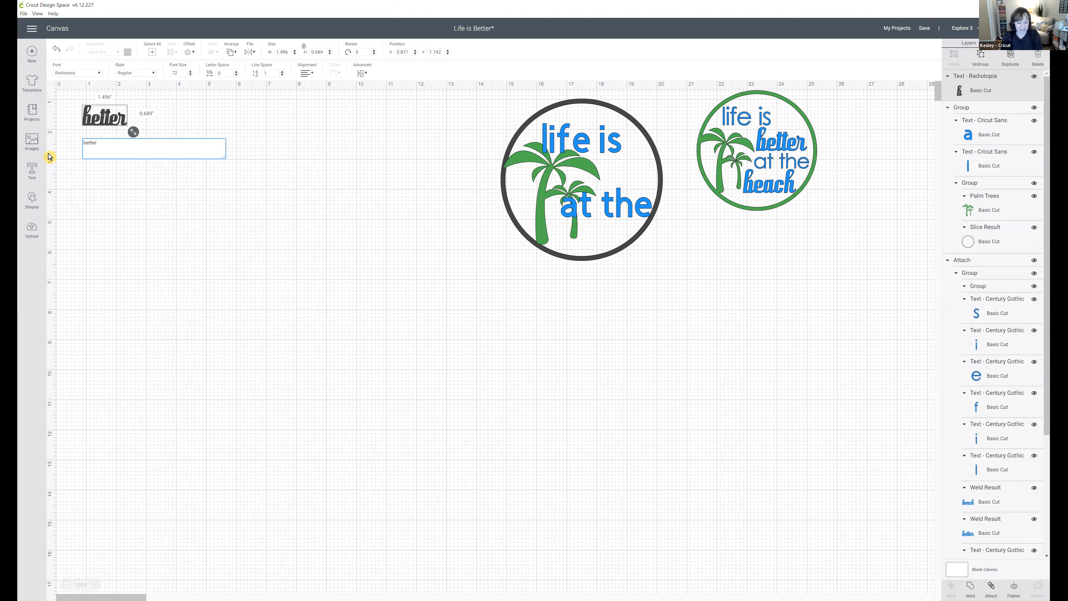
pyautogui.press('Return')
pyautogui.write('beach')
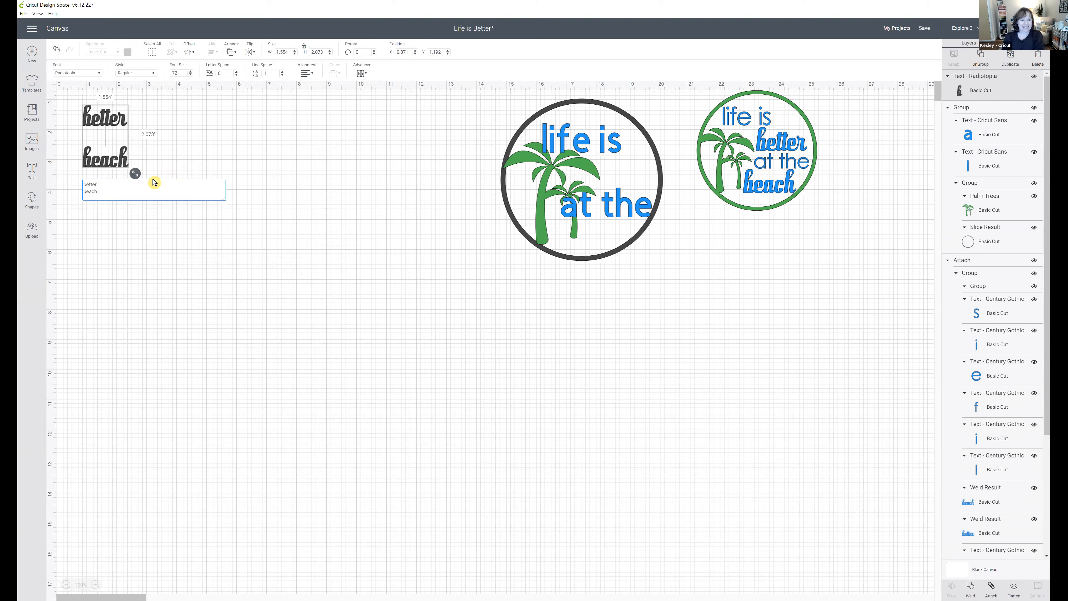
# Move the new "better" and "beach" text to an open area of the canvas and colour it the material blue.
pyautogui.click(91, 120)
pyautogui.moveTo(120, 143); pyautogui.dragTo(223, 226)
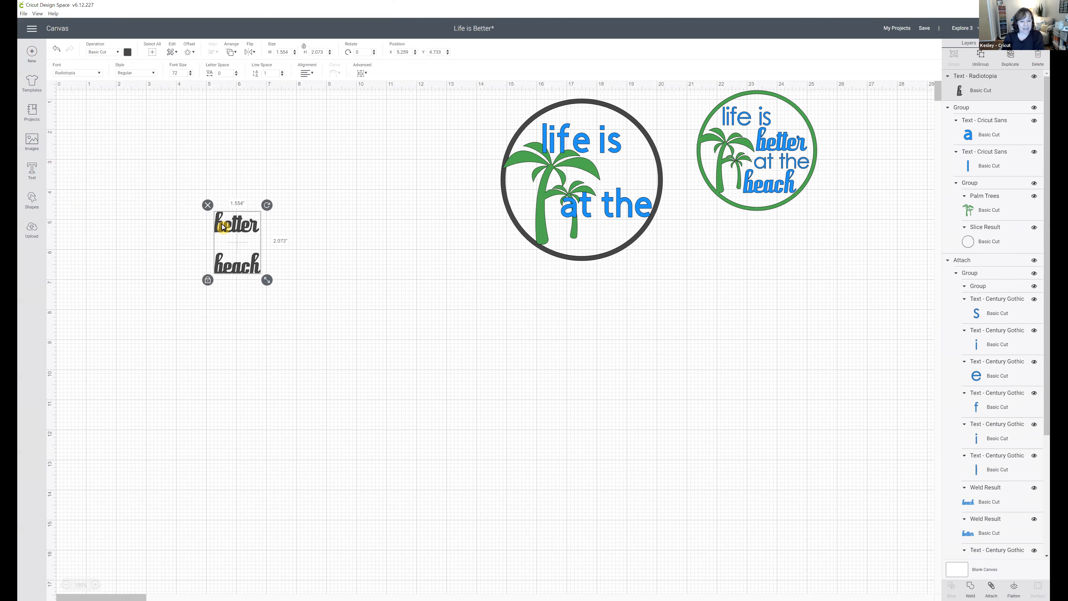
pyautogui.click(127, 52)
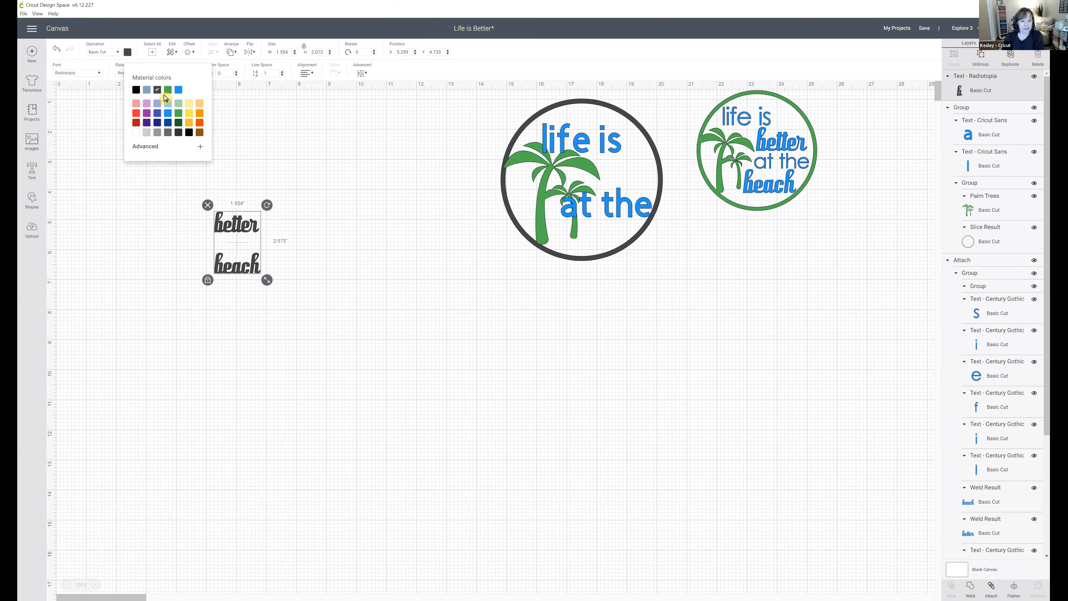
pyautogui.click(178, 90)
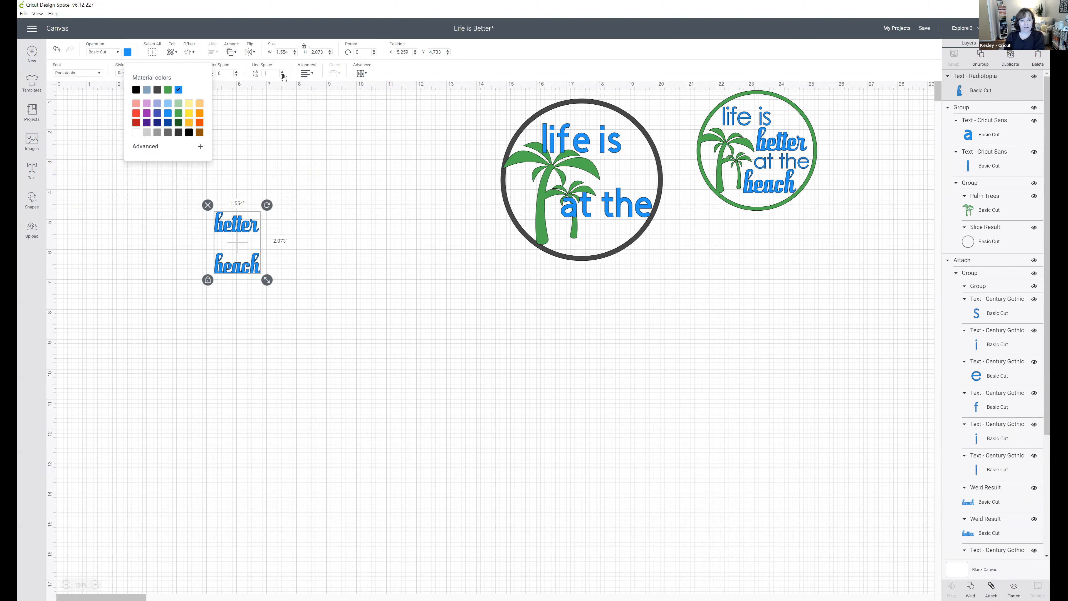
# Ungroup the "better" and "beach" text to lines and move "better" up, away from "beach".
pyautogui.click(360, 73)
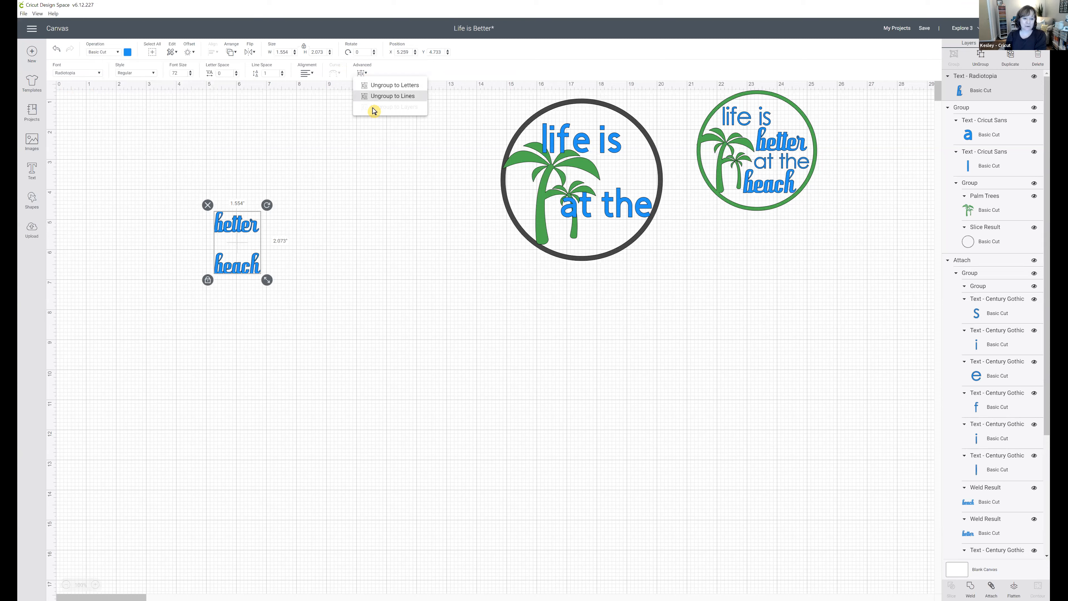
pyautogui.click(376, 97)
pyautogui.click(228, 272)
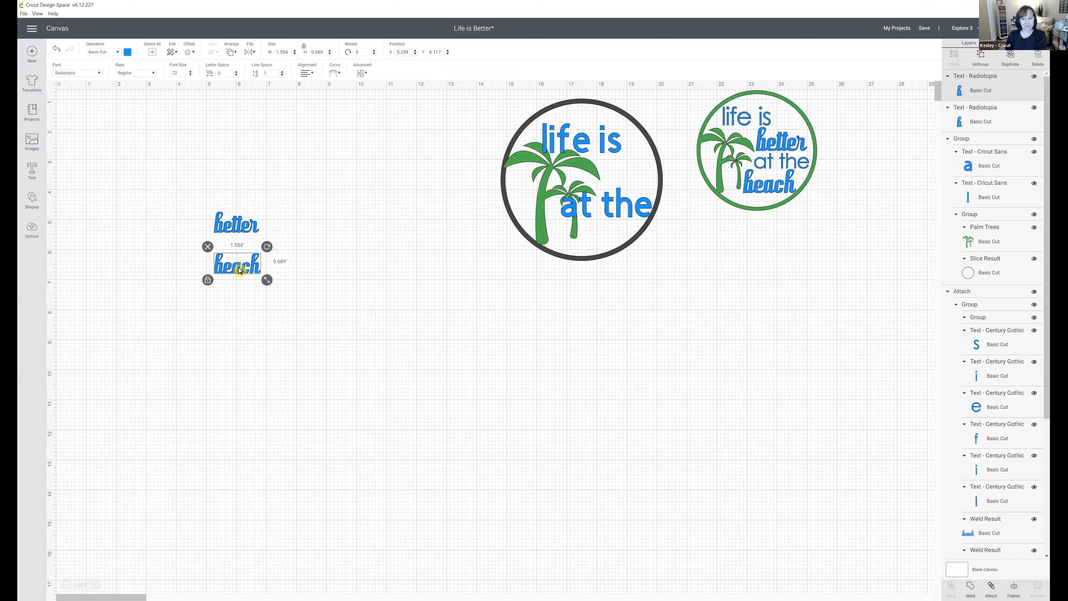
pyautogui.moveTo(255, 214); pyautogui.dragTo(267, 203)
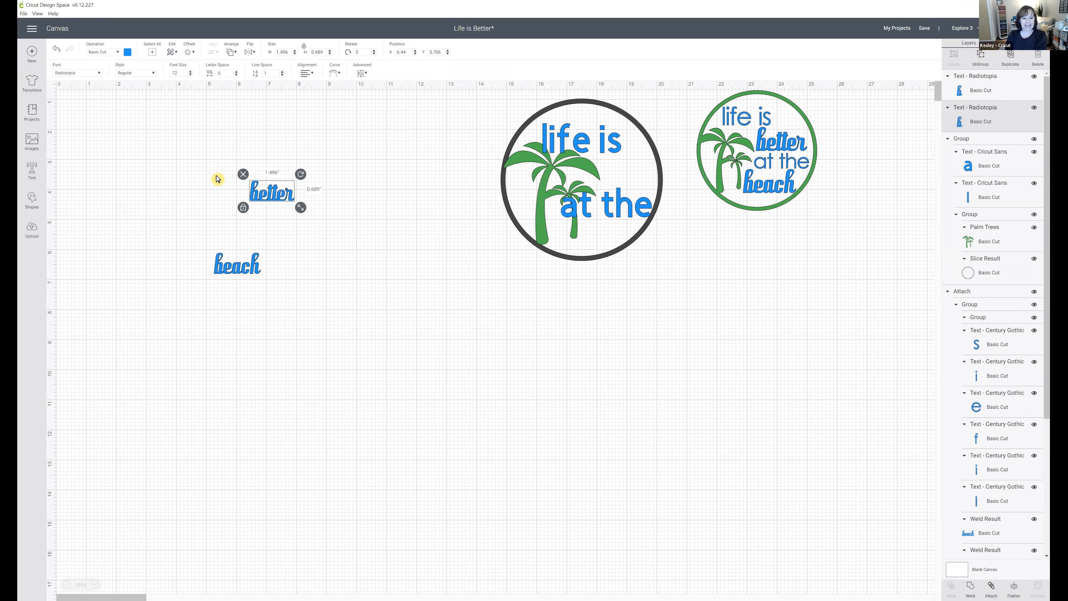
# Weld the letters of "better" and the letters of "beach" as two separate words.
pyautogui.moveTo(214, 160); pyautogui.dragTo(315, 213)
pyautogui.click(970, 588)
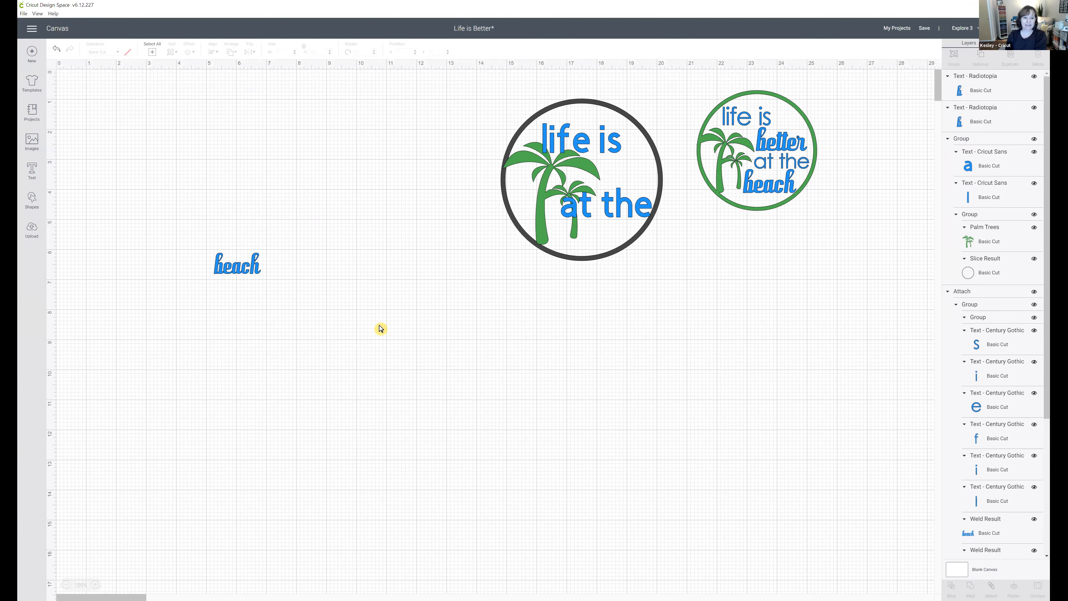
pyautogui.moveTo(193, 243); pyautogui.dragTo(300, 301)
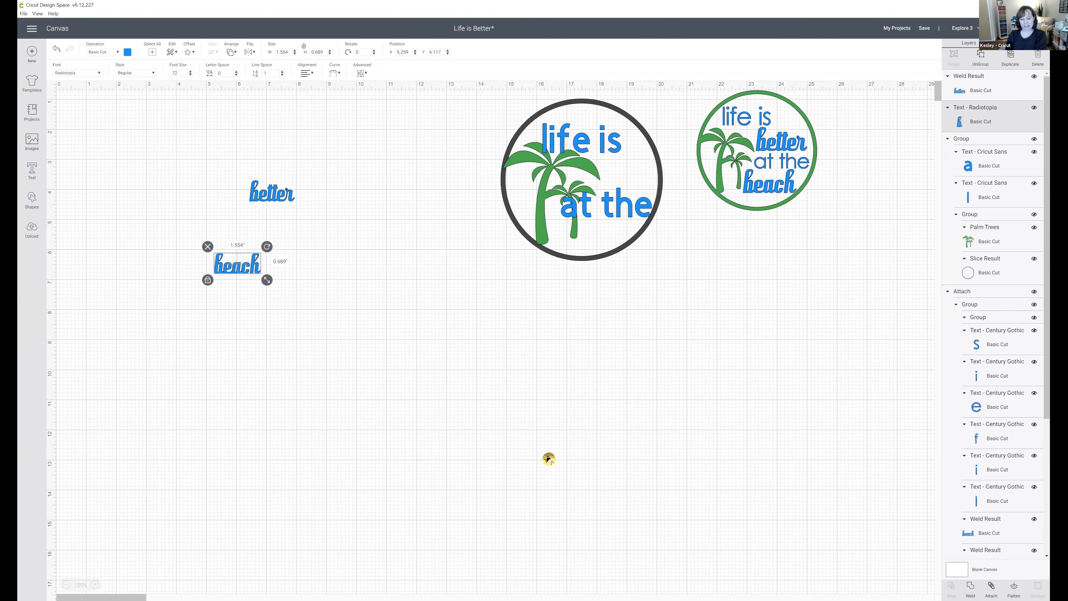
pyautogui.click(971, 588)
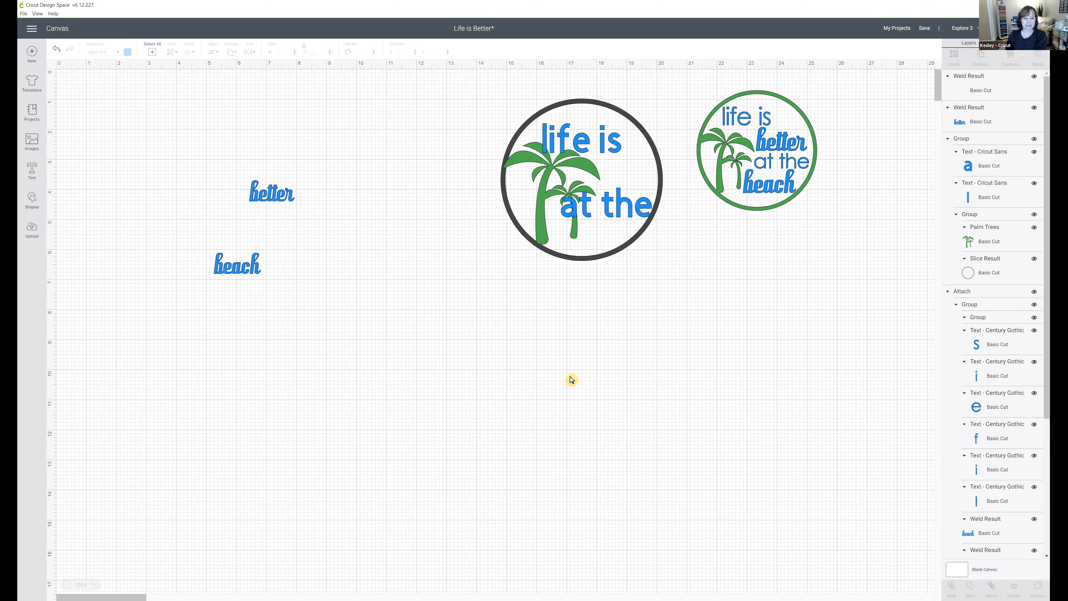
# Enlarge "beach" to about 3.65 inches and "better" to about 4.21 inches wide, and place the words side by side.
pyautogui.click(259, 270)
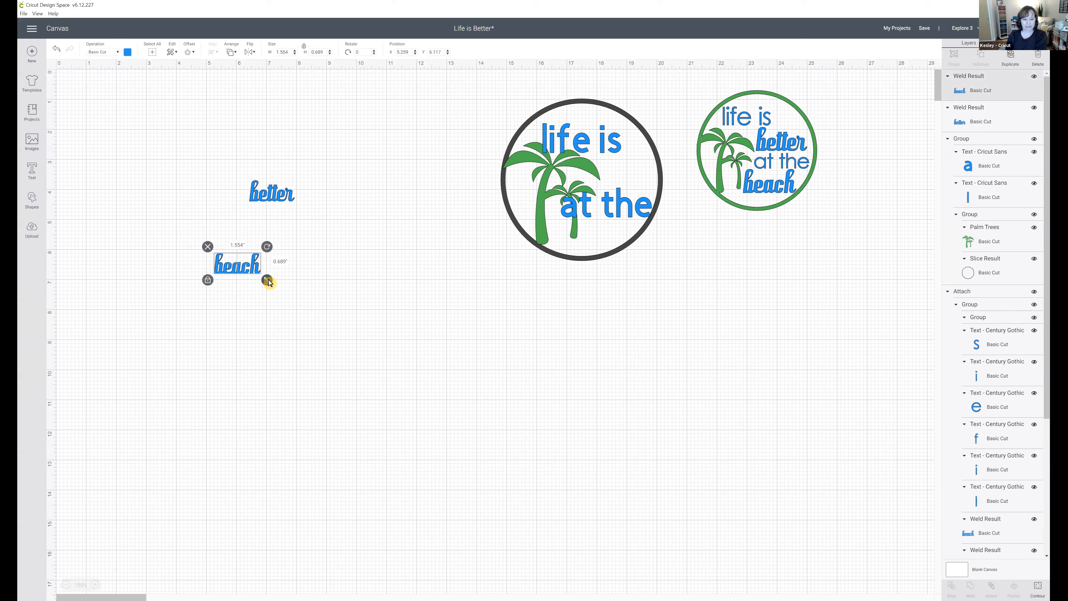
pyautogui.moveTo(270, 280); pyautogui.dragTo(330, 308)
pyautogui.click(276, 200)
pyautogui.moveTo(301, 208); pyautogui.dragTo(320, 226)
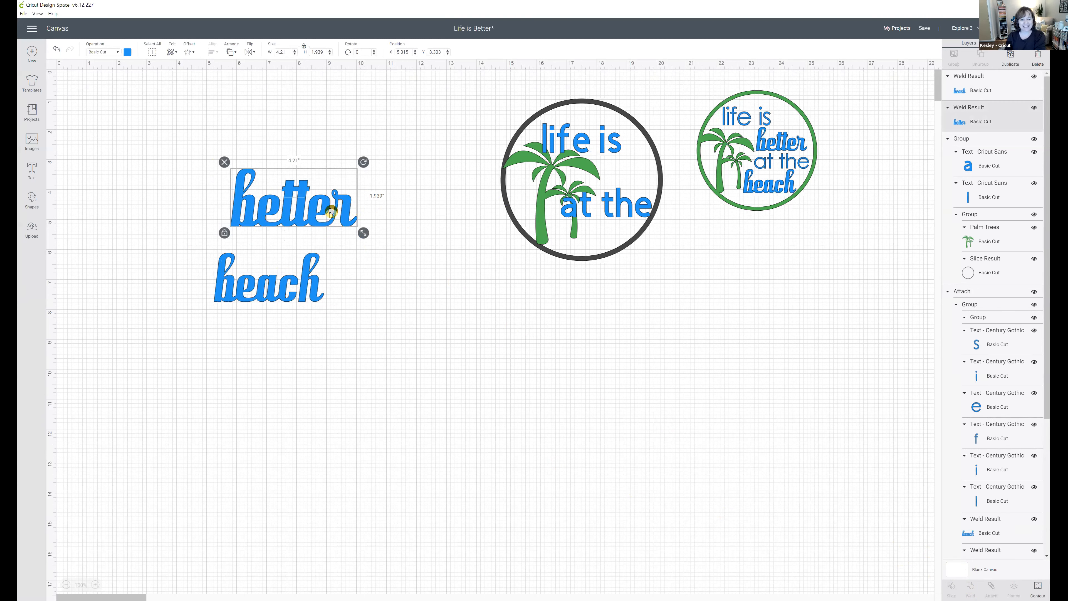
pyautogui.moveTo(331, 211); pyautogui.dragTo(446, 149)
pyautogui.moveTo(259, 278); pyautogui.dragTo(274, 152)
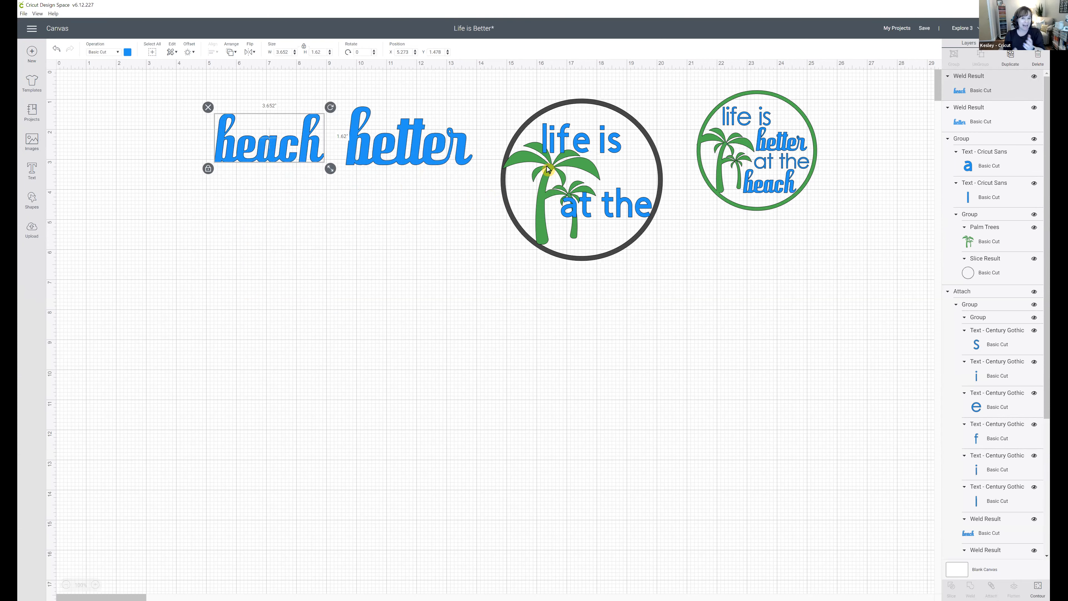
# Move the grouped design with the dark ring below the two script words and ungroup it.
pyautogui.click(626, 115)
pyautogui.moveTo(583, 168); pyautogui.dragTo(322, 311)
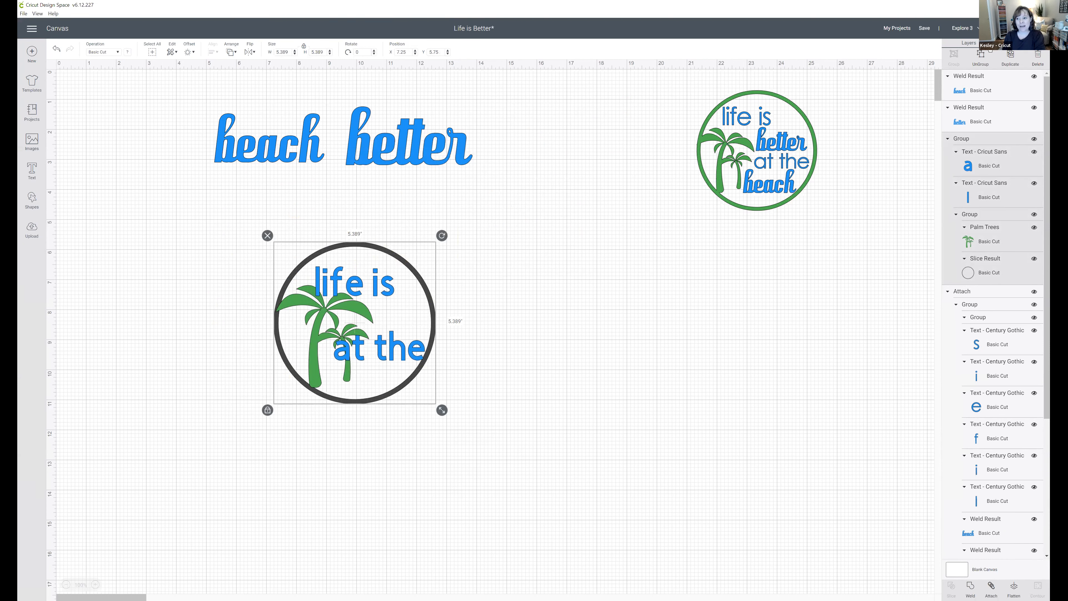
pyautogui.click(981, 58)
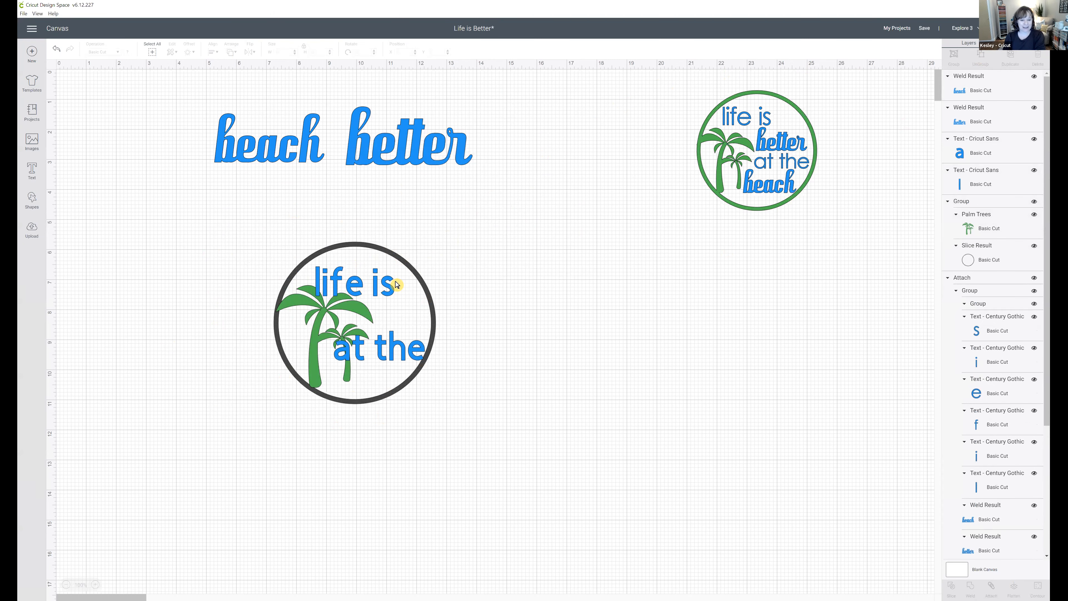
# Pull "life is" and "at the" out of the ring and move the palm tree and ring group clear of the text.
pyautogui.moveTo(383, 289); pyautogui.dragTo(421, 215)
pyautogui.moveTo(302, 272); pyautogui.dragTo(440, 301)
pyautogui.click(388, 356)
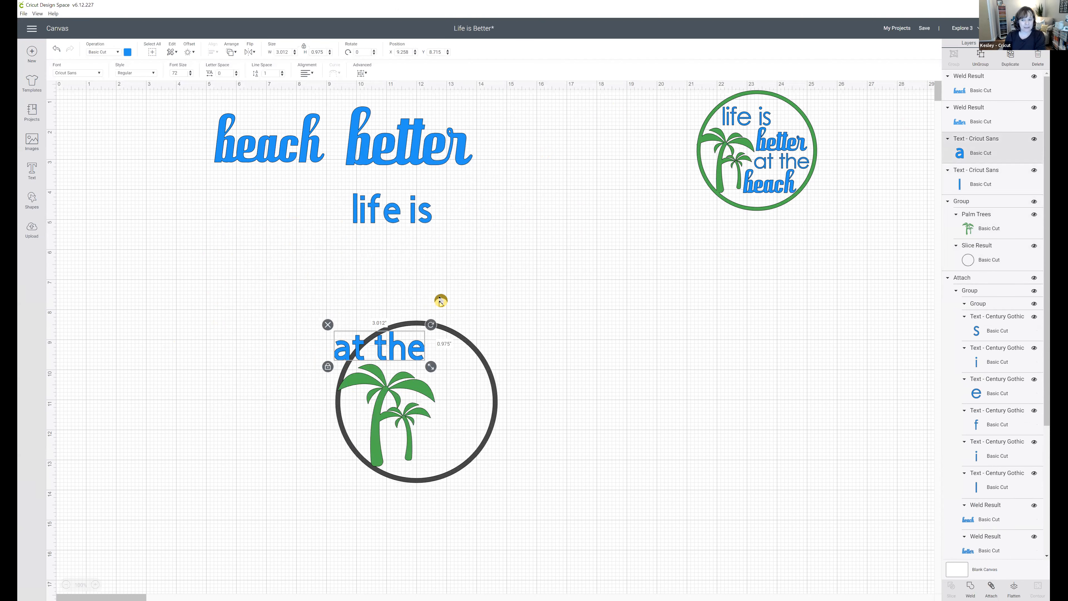
pyautogui.click(280, 158)
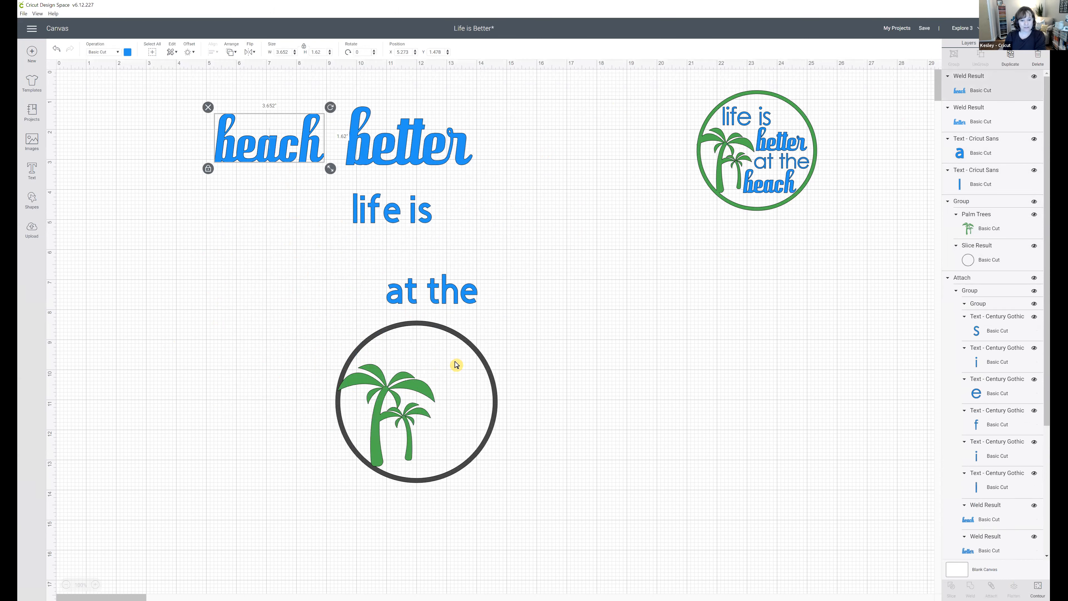
pyautogui.moveTo(486, 362); pyautogui.dragTo(277, 349)
# Stack the words closely beneath each other in the order "life is", "better", "at the", "beach".
pyautogui.moveTo(456, 306); pyautogui.dragTo(473, 330)
pyautogui.moveTo(388, 146); pyautogui.dragTo(470, 296)
pyautogui.moveTo(299, 152); pyautogui.dragTo(472, 328)
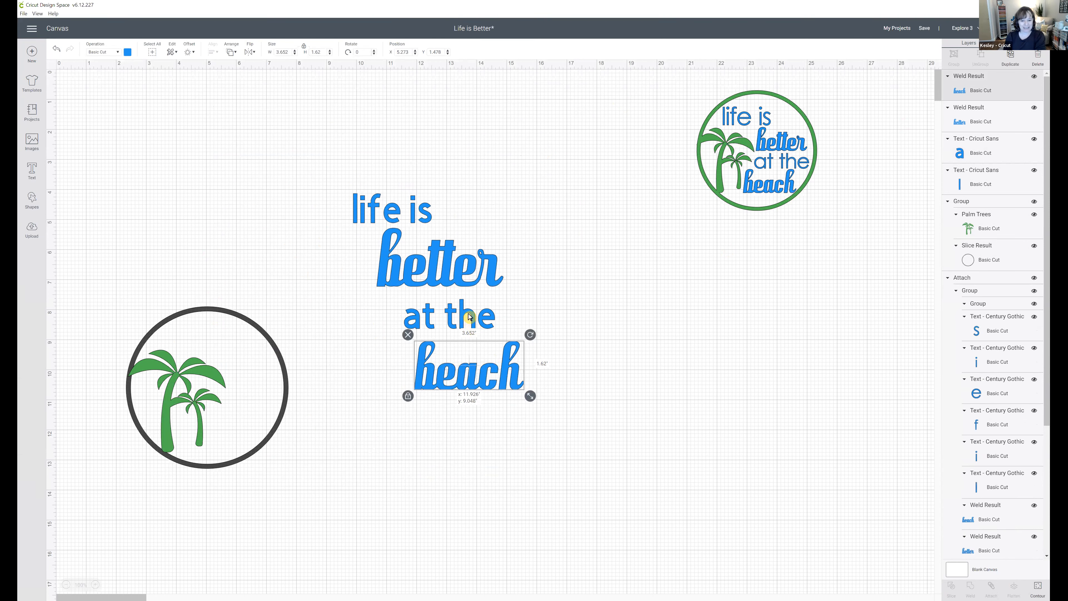
pyautogui.click(472, 315)
pyautogui.moveTo(490, 375); pyautogui.dragTo(475, 356)
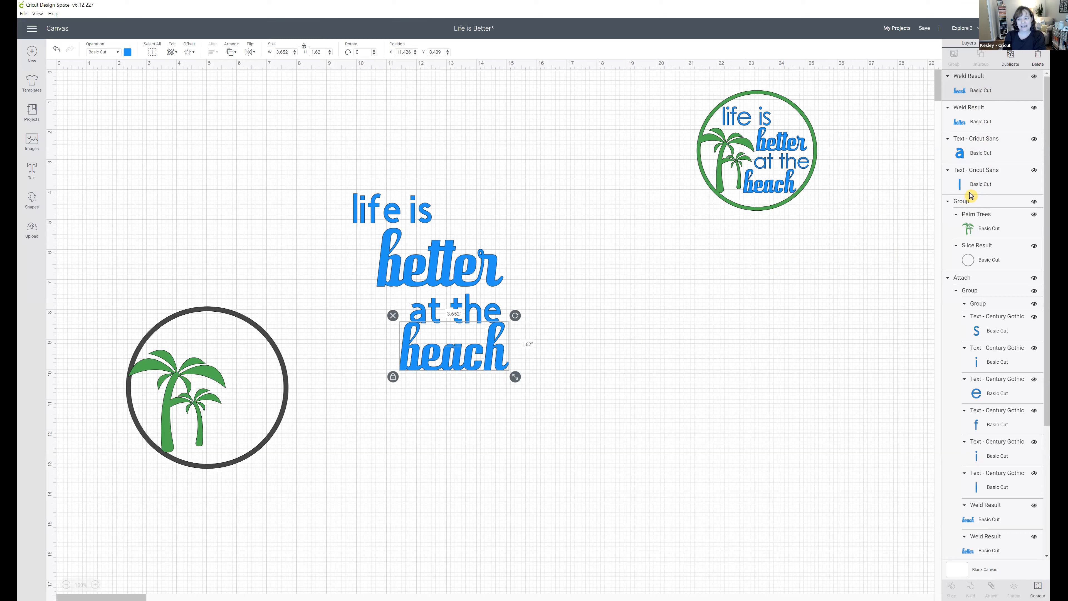
# Reorder the text layers from front to back as "life is", "better", "at the" and "beach".
pyautogui.click(981, 188)
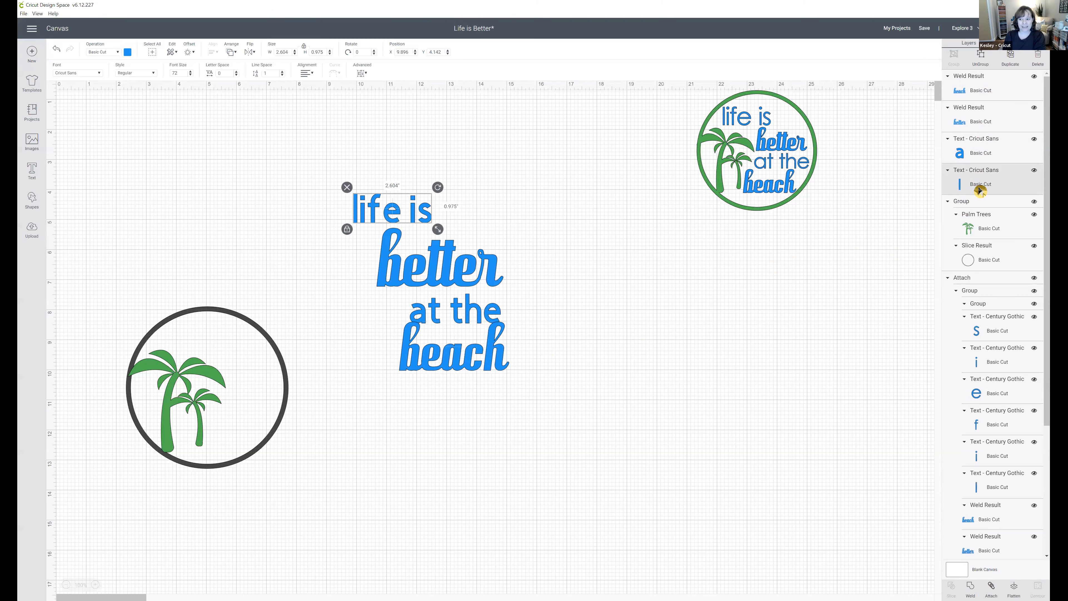
pyautogui.moveTo(972, 90); pyautogui.dragTo(973, 89)
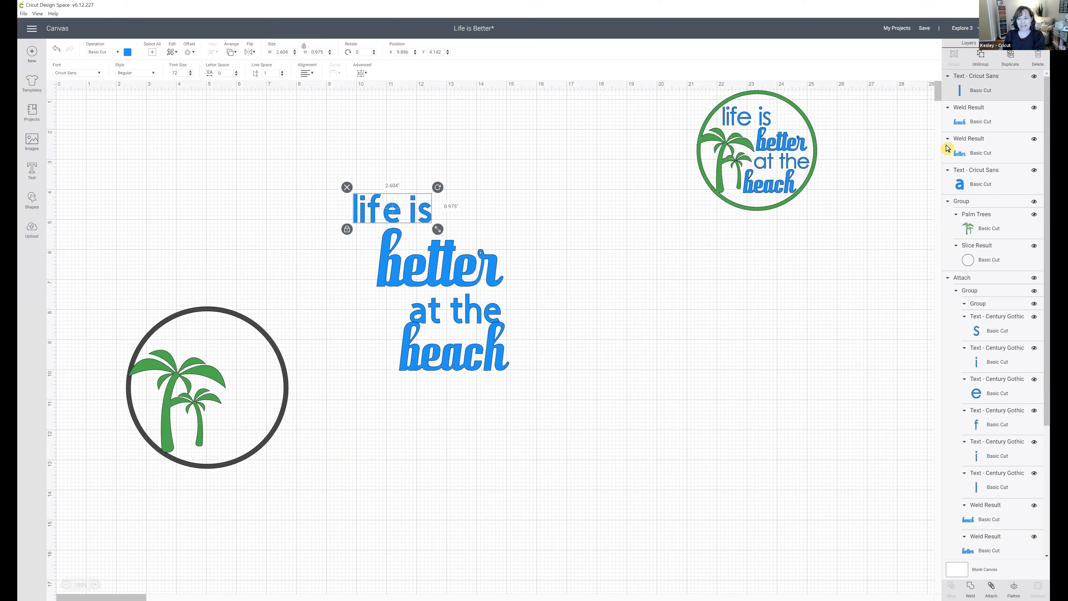
pyautogui.moveTo(977, 156); pyautogui.dragTo(980, 110)
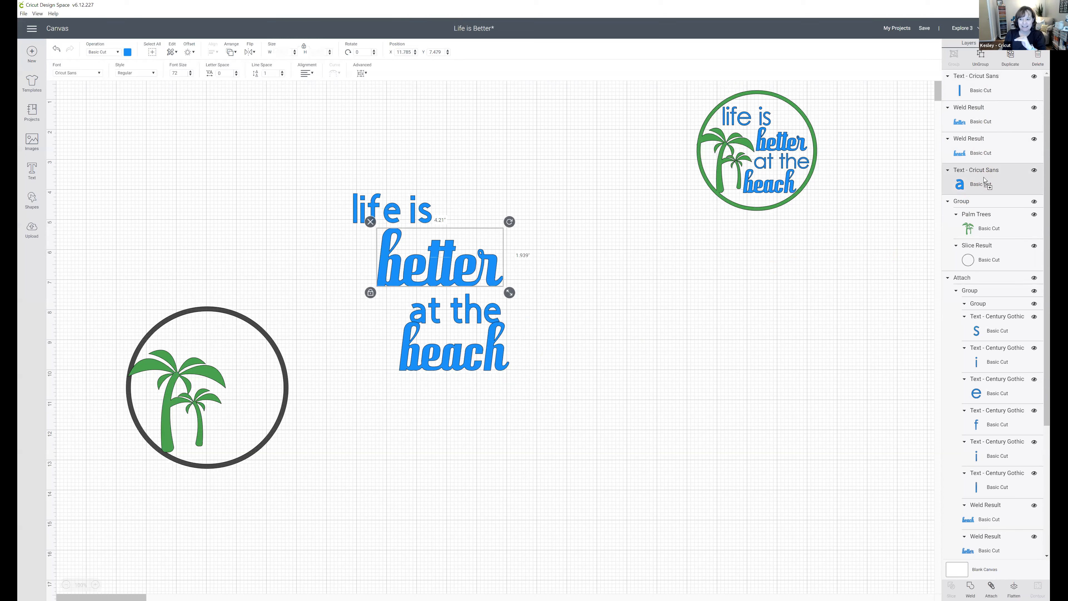
pyautogui.moveTo(980, 138); pyautogui.dragTo(971, 202)
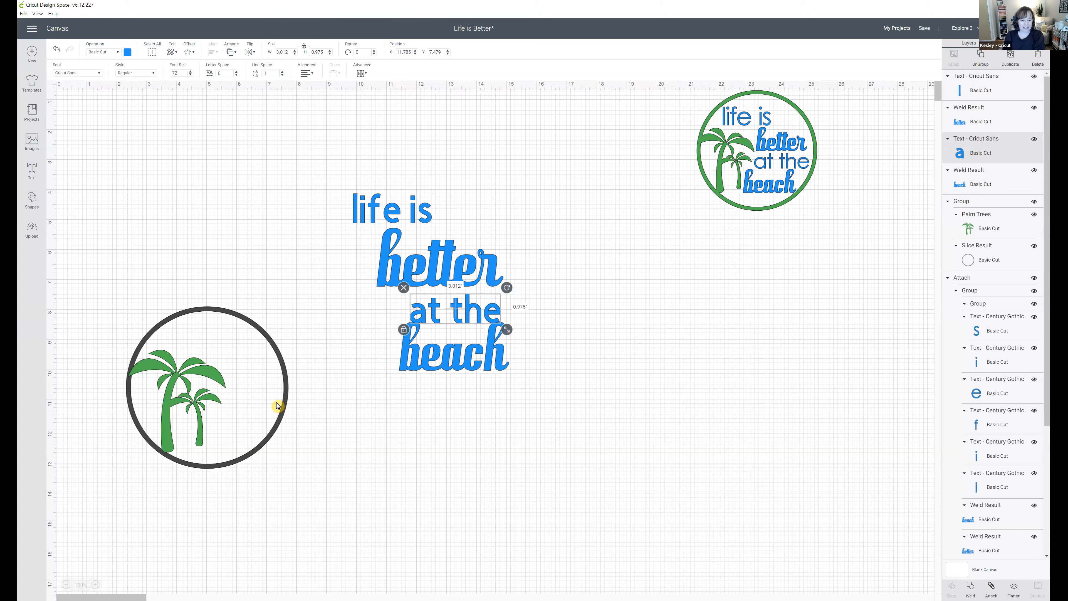
# Move the palm tree and ring group toward the text and enlarge it proportionally to about 9.24 inches wide.
pyautogui.moveTo(281, 406); pyautogui.dragTo(335, 299)
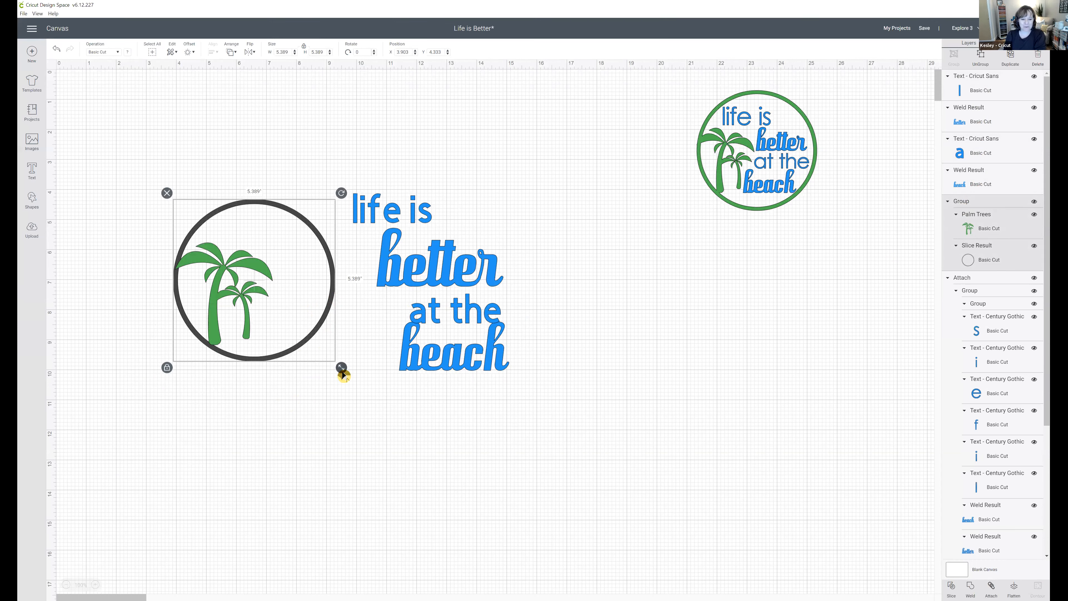
pyautogui.moveTo(343, 373); pyautogui.dragTo(404, 456)
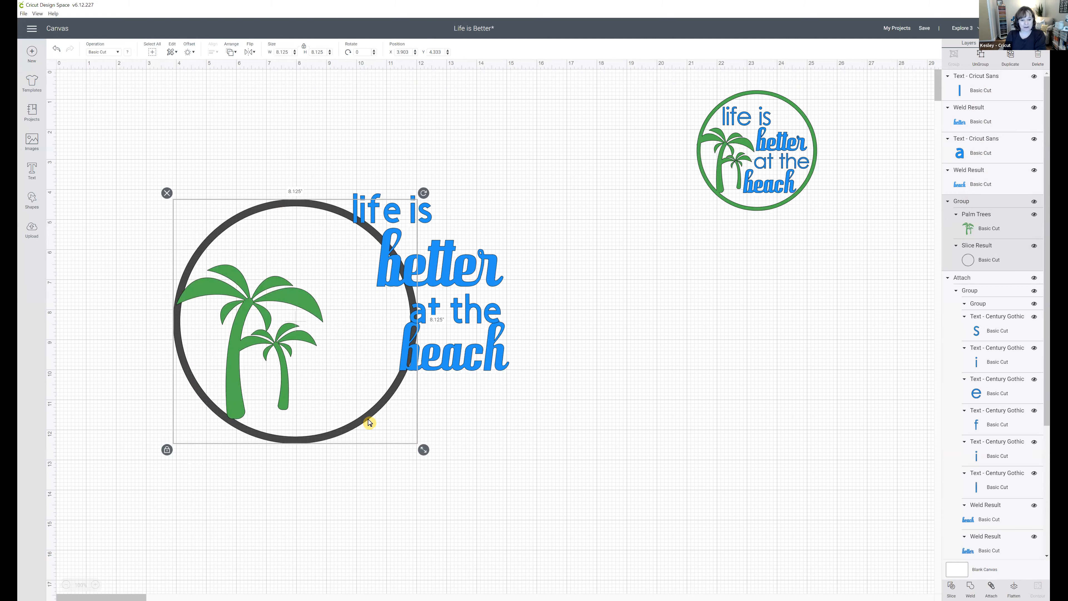
pyautogui.moveTo(426, 386); pyautogui.dragTo(459, 417)
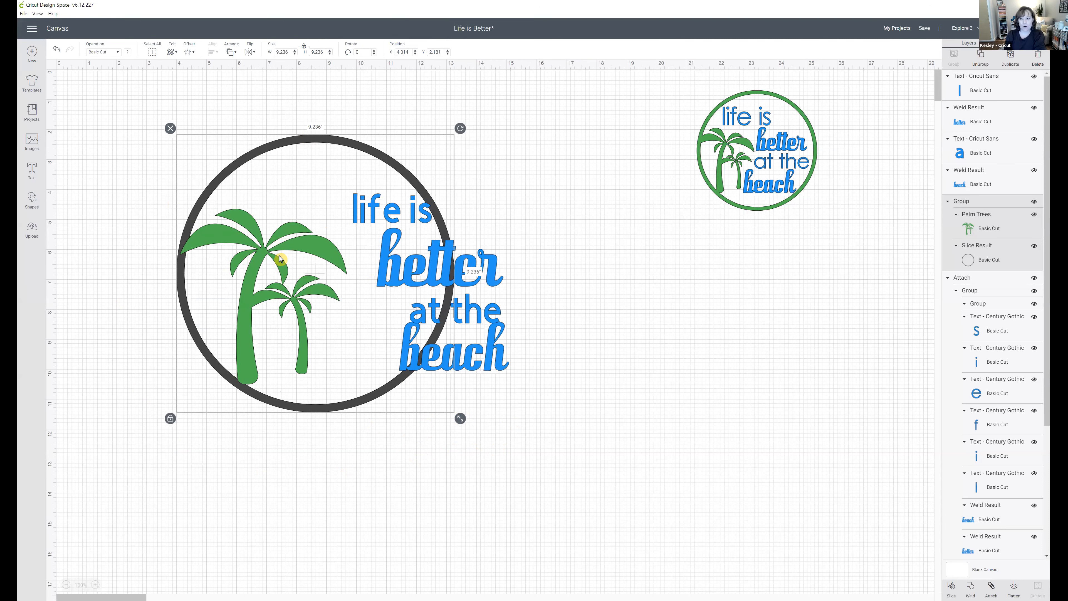
# Ungroup the palm trees and ring, and shift the trees sideways so their fronds extend past the ring's left edge.
pyautogui.click(980, 63)
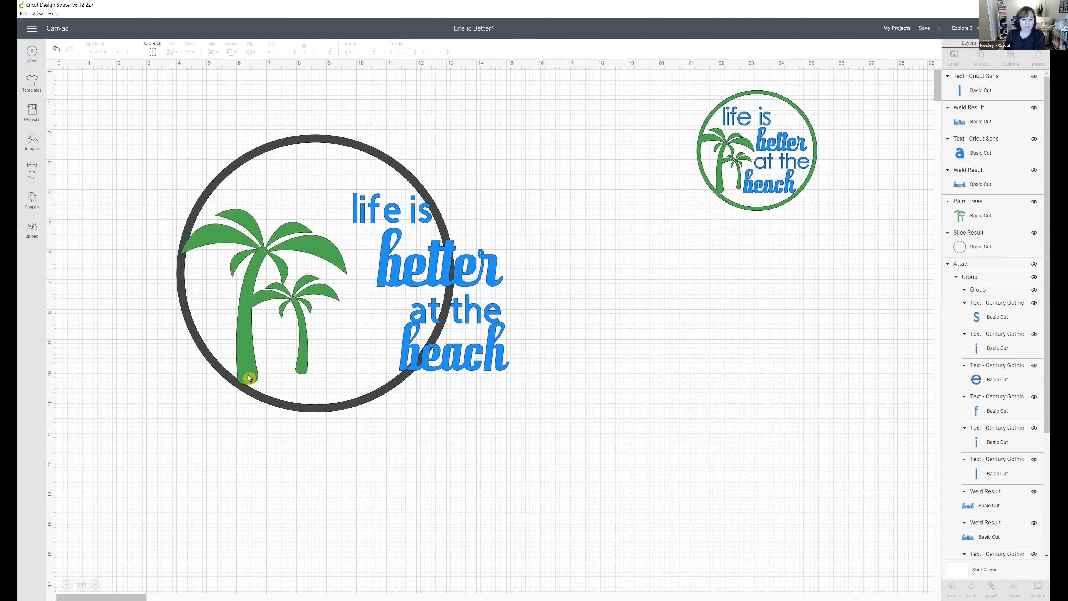
pyautogui.click(253, 377)
pyautogui.moveTo(254, 378); pyautogui.dragTo(244, 356)
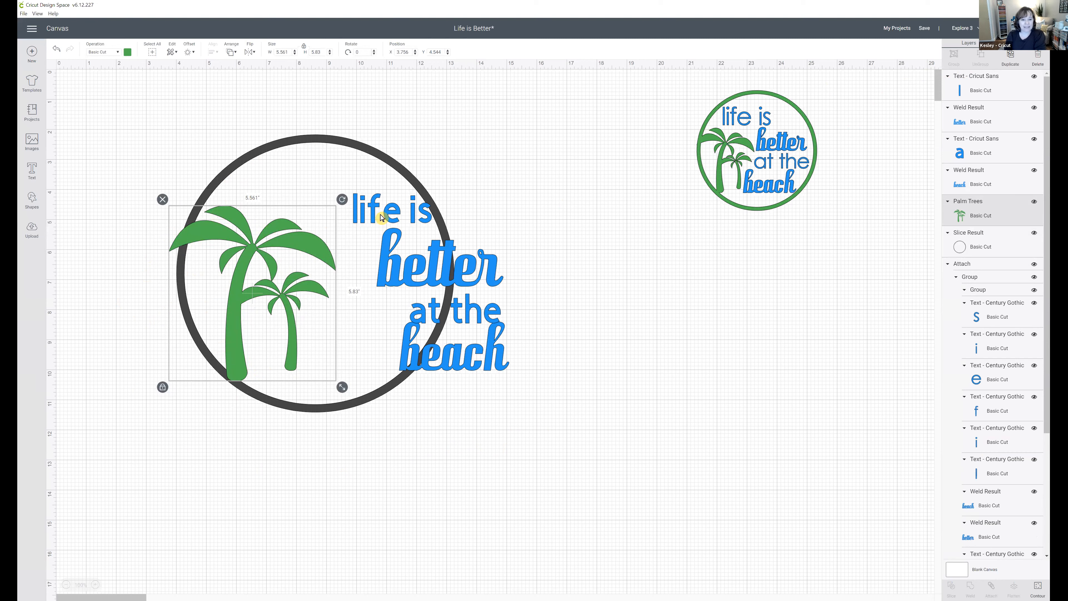
# Place "life is", "better", "at the" and "beach" inside the ring, stacked beside the palm trees.
pyautogui.moveTo(388, 217); pyautogui.dragTo(299, 198)
pyautogui.moveTo(416, 270); pyautogui.dragTo(355, 254)
pyautogui.moveTo(434, 313); pyautogui.dragTo(365, 298)
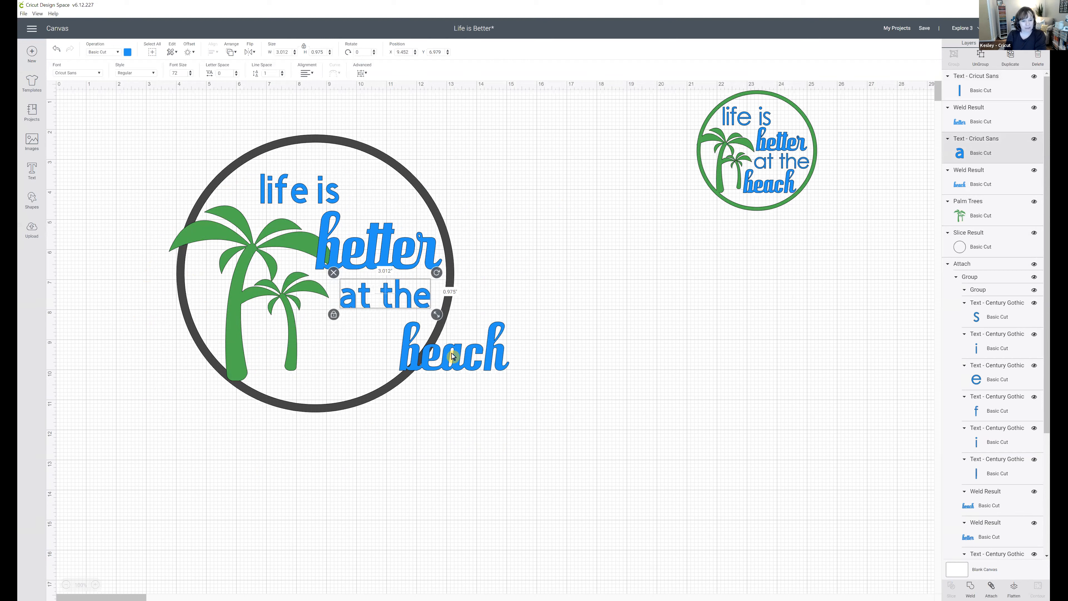
pyautogui.click(470, 361)
pyautogui.moveTo(470, 361); pyautogui.dragTo(377, 350)
pyautogui.click(486, 331)
pyautogui.click(399, 297)
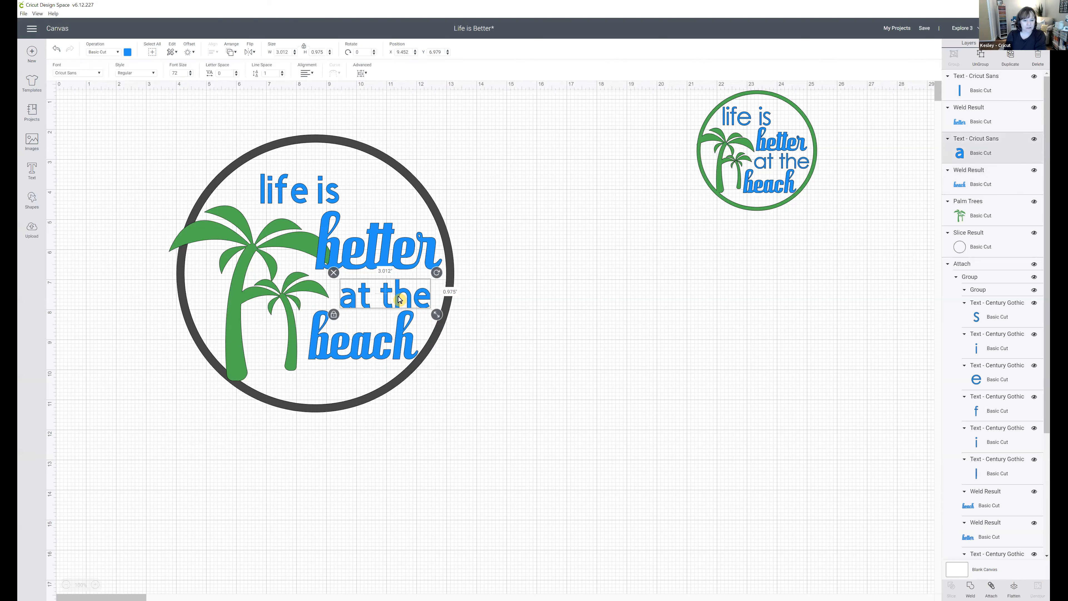
pyautogui.moveTo(393, 342); pyautogui.dragTo(389, 342)
pyautogui.click(489, 344)
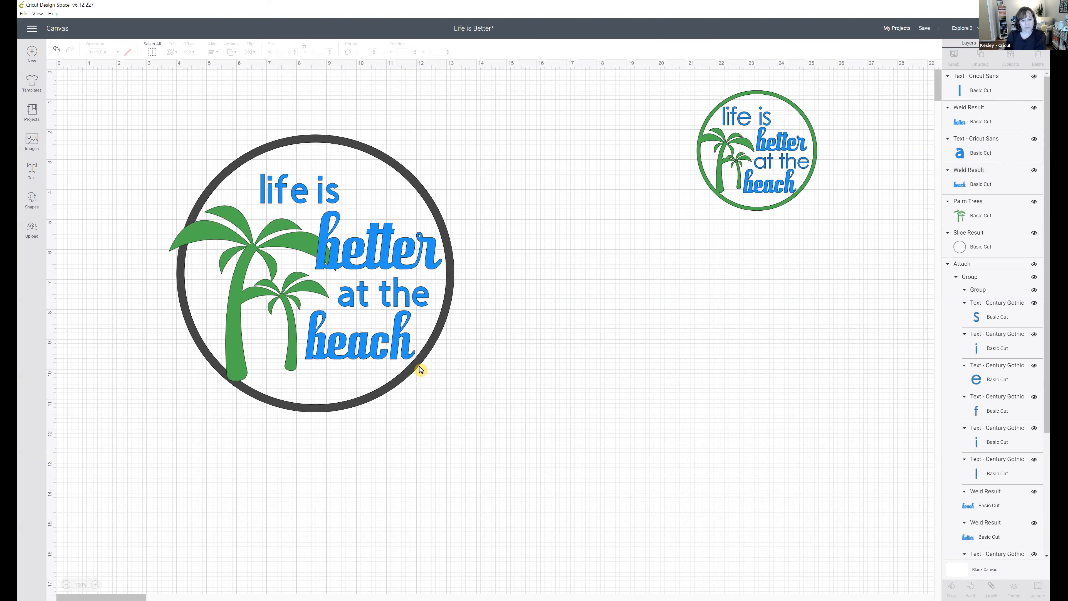
# Lower "beach" and "at the" and tuck "beach" closely against the shorter palm trunk, nudging the trees slightly outward.
pyautogui.moveTo(346, 354); pyautogui.dragTo(343, 362)
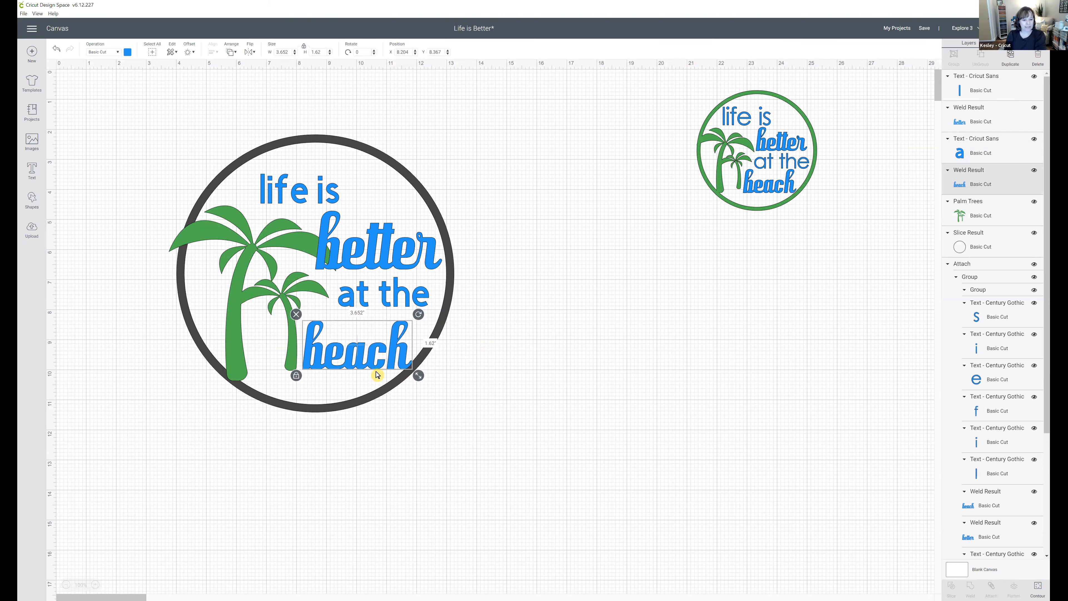
pyautogui.click(288, 358)
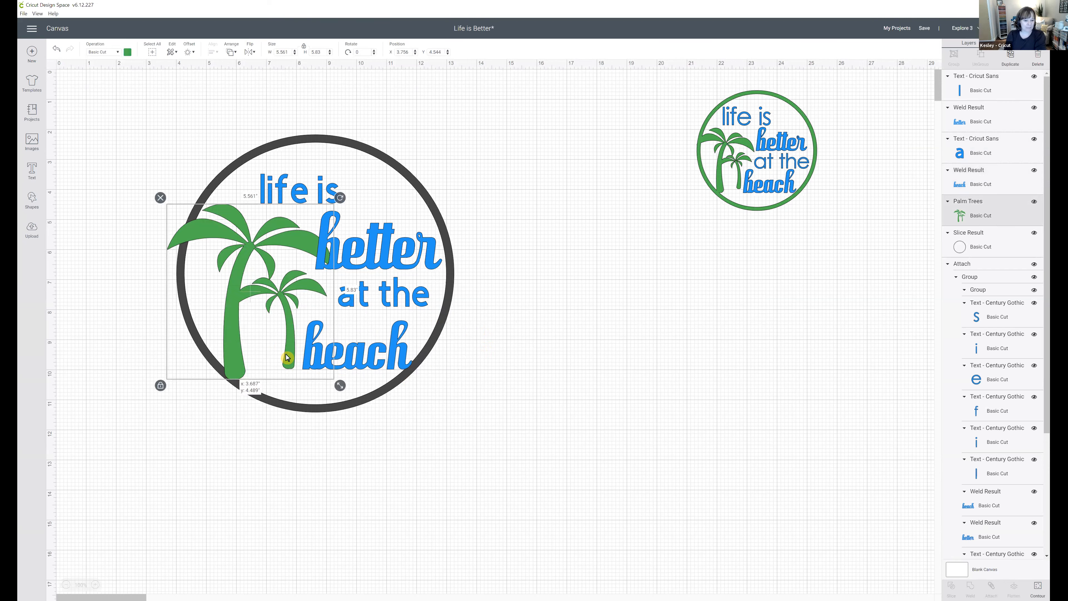
pyautogui.moveTo(348, 356); pyautogui.dragTo(345, 356)
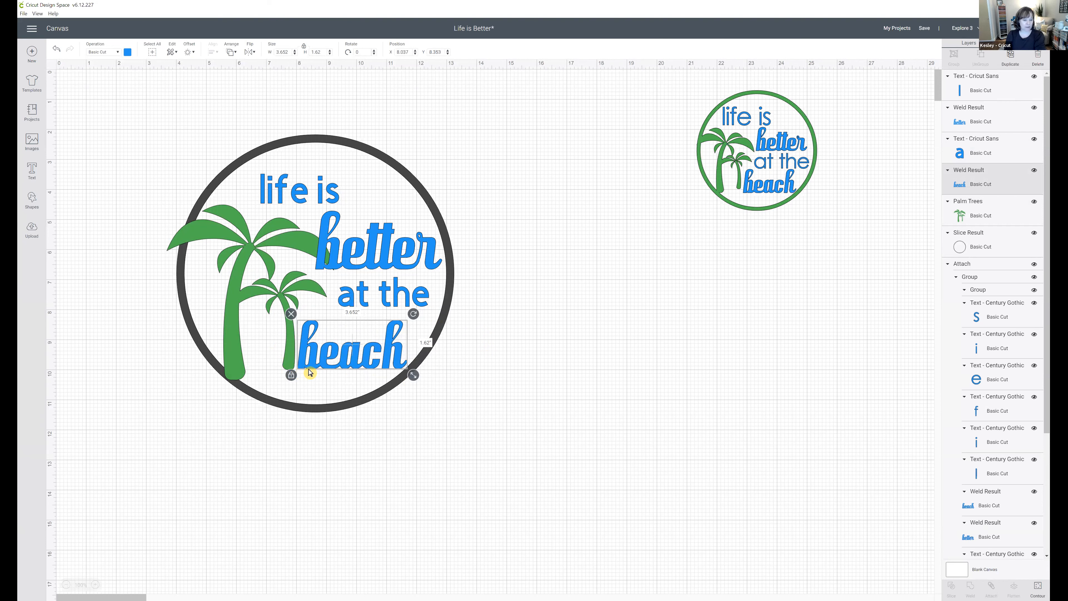
pyautogui.click(509, 374)
pyautogui.moveTo(413, 306); pyautogui.dragTo(416, 311)
pyautogui.click(500, 323)
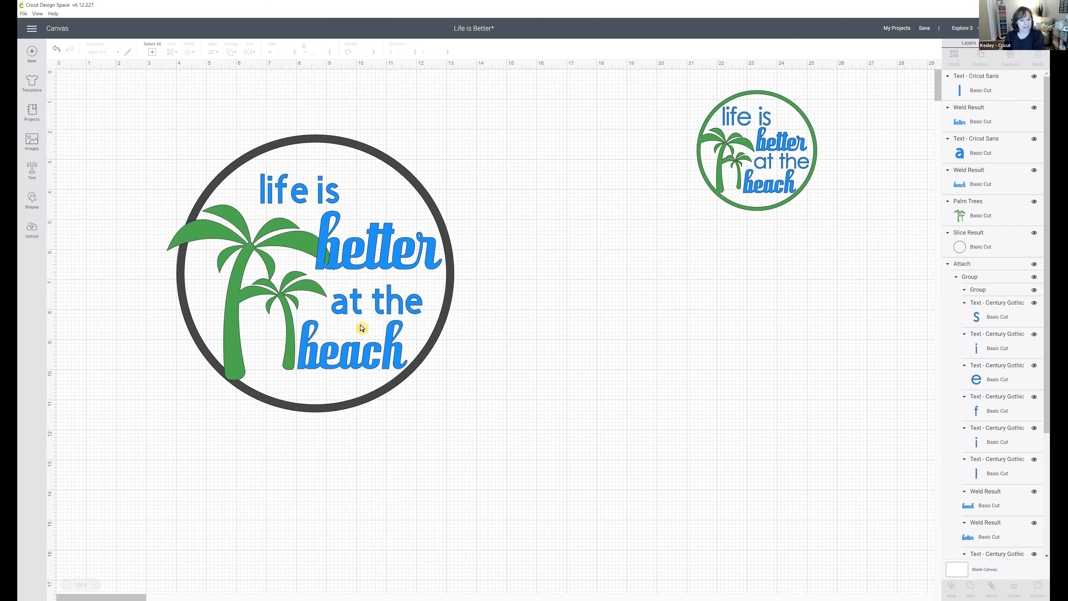
# Lower "better", shrink it to about 3.88 inches wide and shift the palm trees left, clear of it.
pyautogui.click(407, 264)
pyautogui.moveTo(407, 268); pyautogui.dragTo(409, 280)
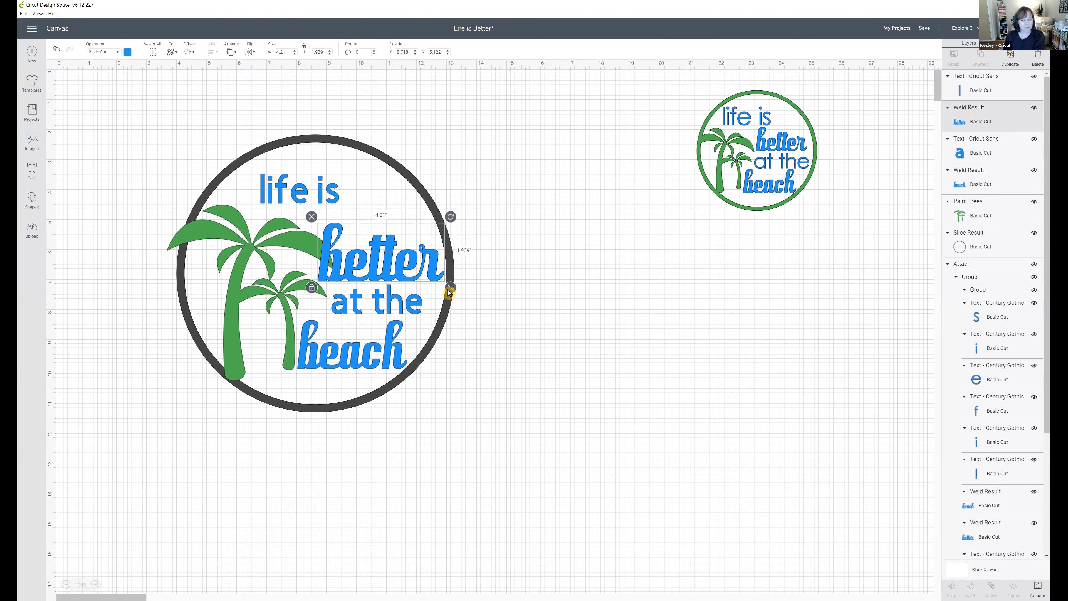
pyautogui.moveTo(449, 287); pyautogui.dragTo(423, 270)
pyautogui.moveTo(223, 291); pyautogui.dragTo(219, 289)
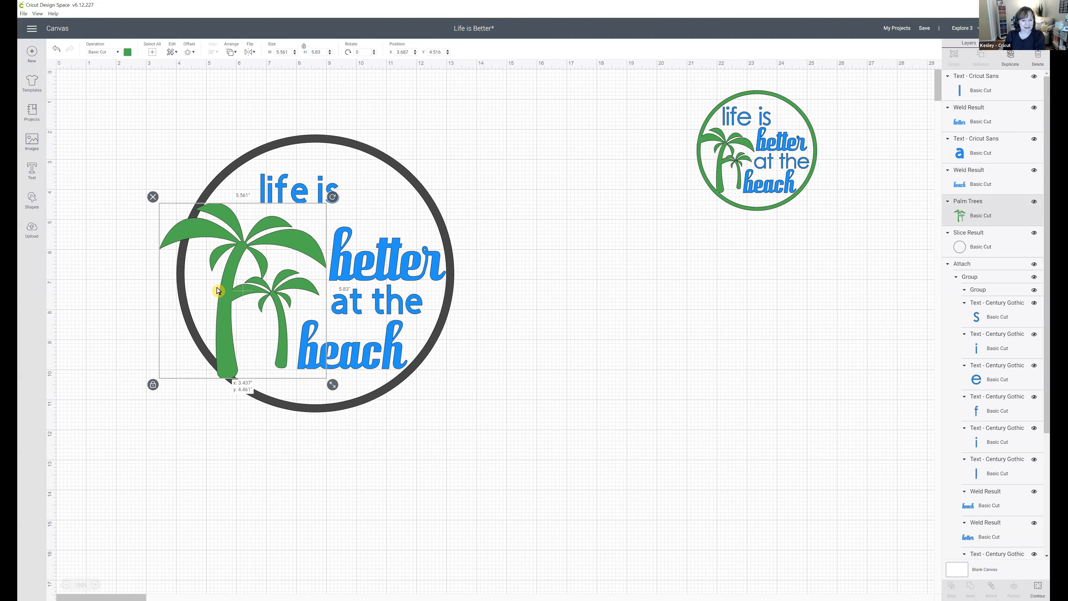
pyautogui.click(499, 266)
# Enlarge "life is" to about 3.6 inches wide above "better" and nudge "better" slightly upward.
pyautogui.click(339, 201)
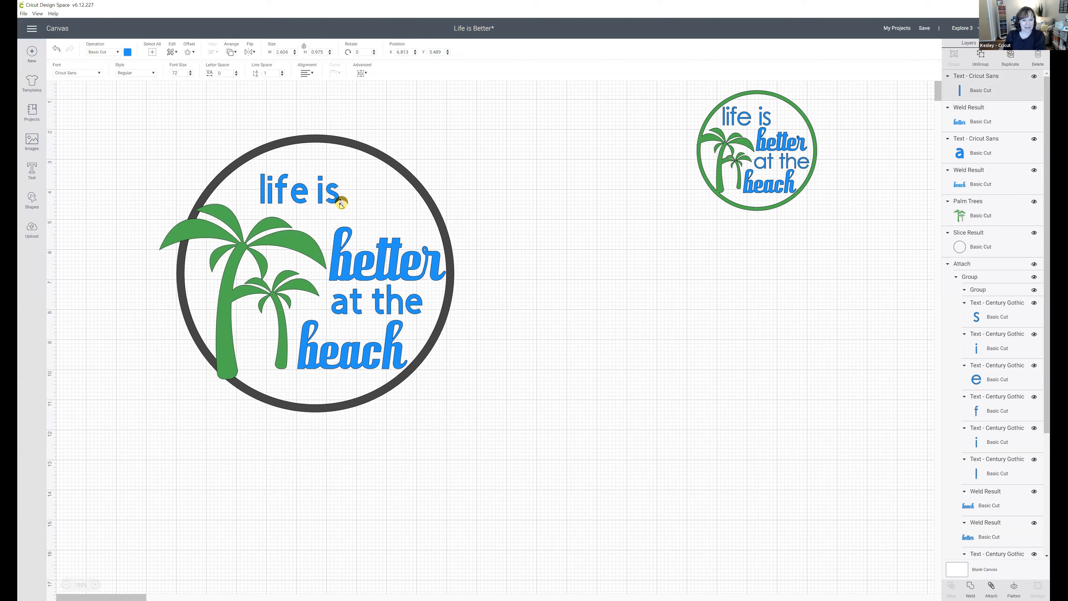
pyautogui.moveTo(339, 201); pyautogui.dragTo(384, 213)
pyautogui.moveTo(396, 266); pyautogui.dragTo(392, 263)
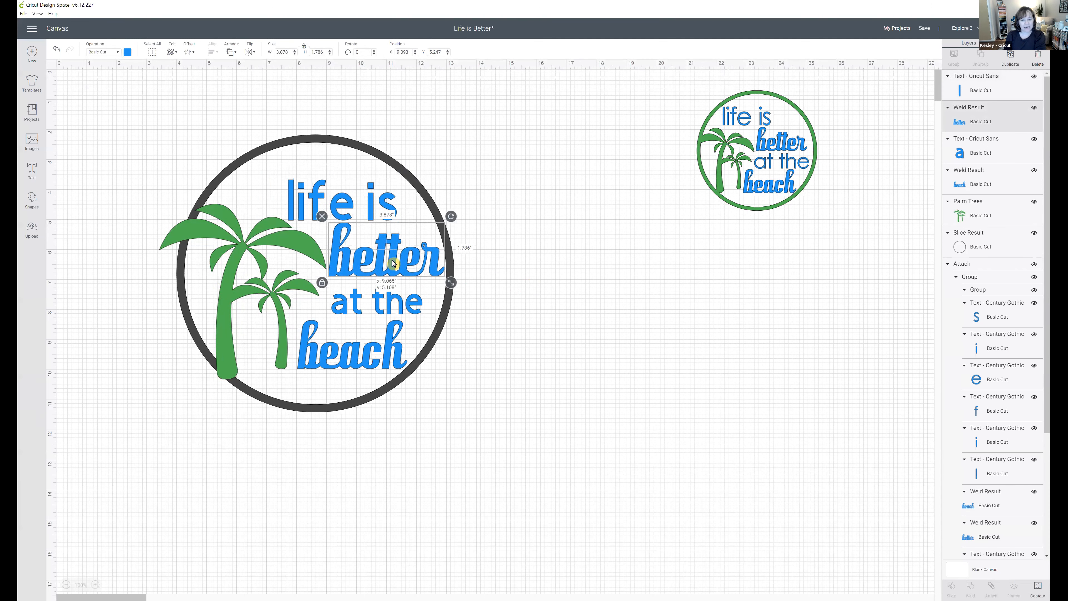
# Enlarge "at the" slightly and resize "beach" to about 3.83 inches wide, fitting it beside the shorter palm trunk.
pyautogui.click(395, 311)
pyautogui.moveTo(428, 320)
pyautogui.mouseDown()
pyautogui.moveTo(442, 325)
pyautogui.moveTo(415, 310)
pyautogui.mouseUp()
pyautogui.click(357, 362)
pyautogui.moveTo(413, 376)
pyautogui.mouseDown()
pyautogui.moveTo(439, 386)
pyautogui.moveTo(410, 366)
pyautogui.mouseUp()
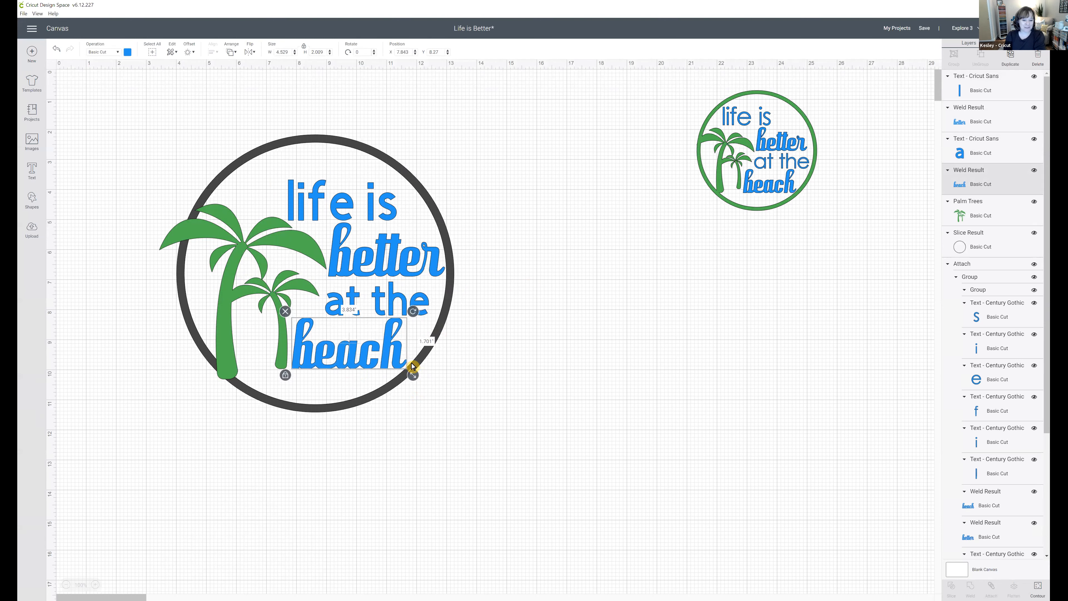
pyautogui.click(283, 352)
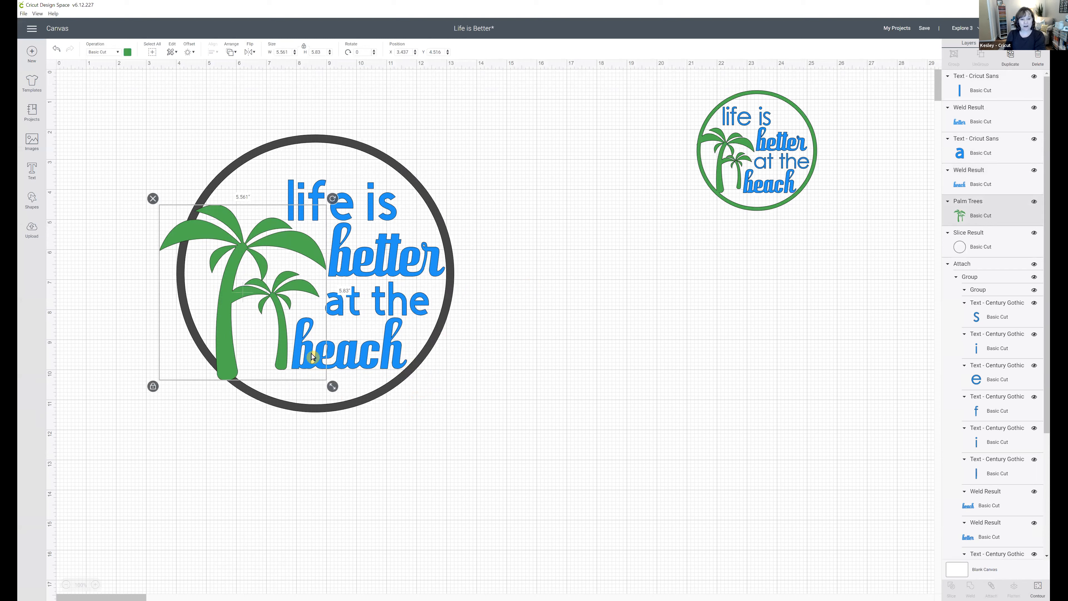
pyautogui.moveTo(390, 357); pyautogui.dragTo(390, 357)
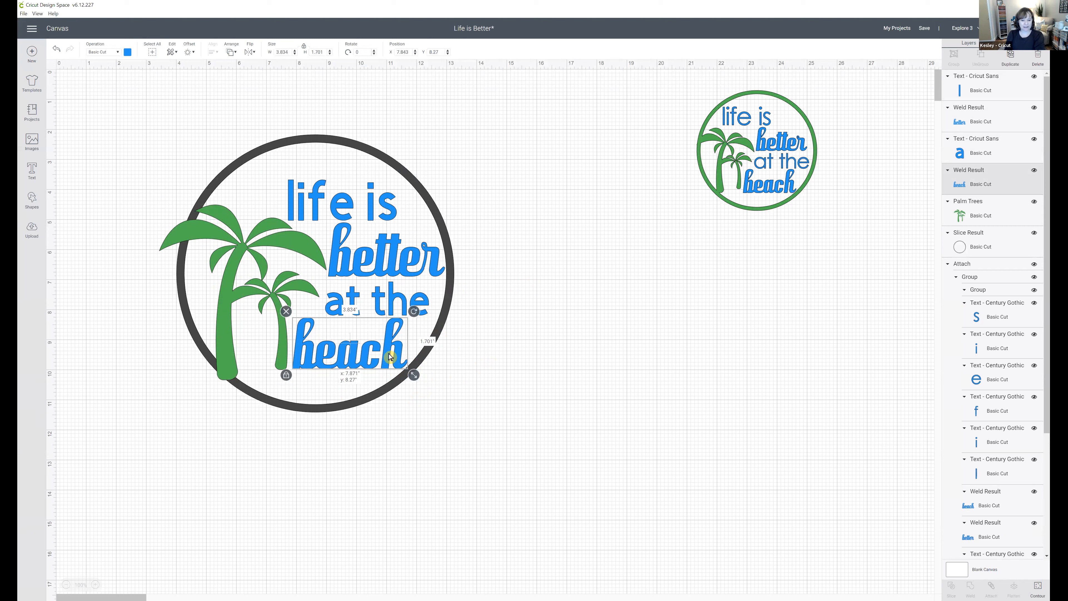
pyautogui.click(480, 356)
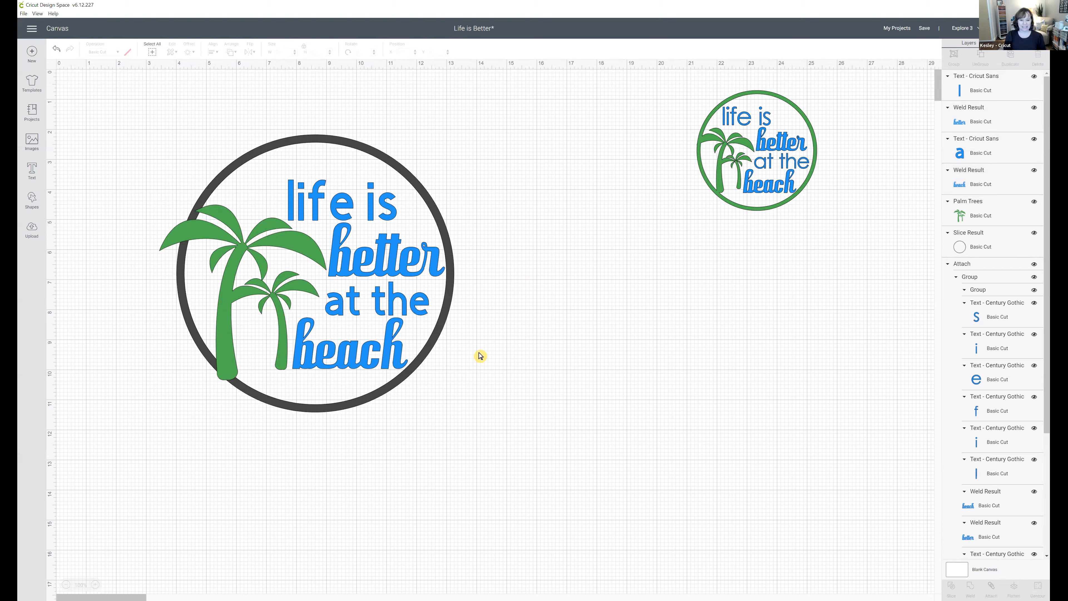
# Nudge "life is" up and left inside the ring and raise "better" slightly to even out the line spacing.
pyautogui.click(381, 215)
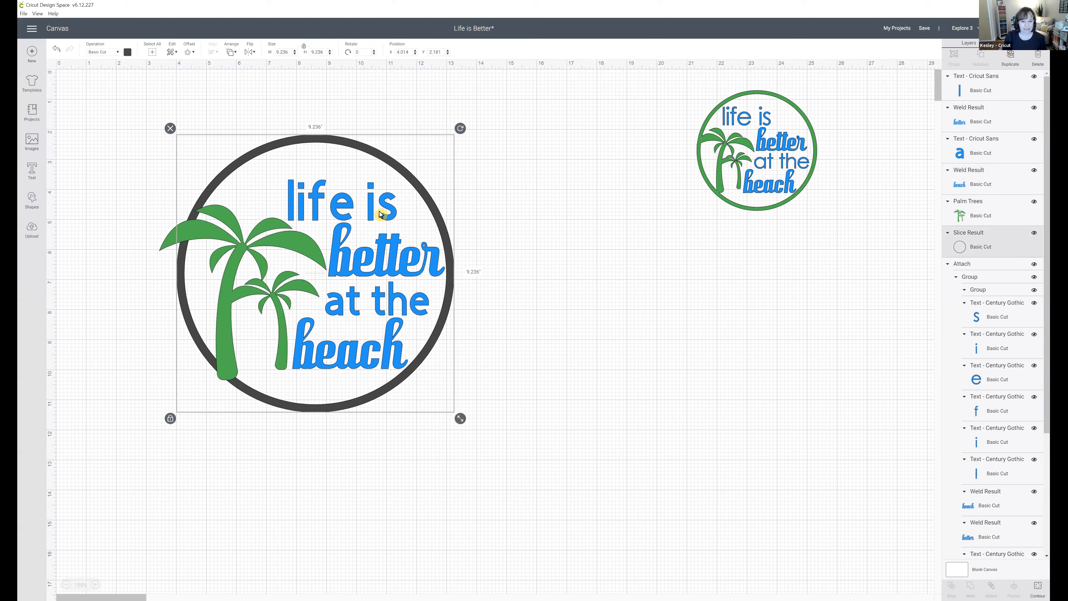
pyautogui.click(386, 217)
pyautogui.click(324, 208)
pyautogui.moveTo(324, 209); pyautogui.dragTo(377, 195)
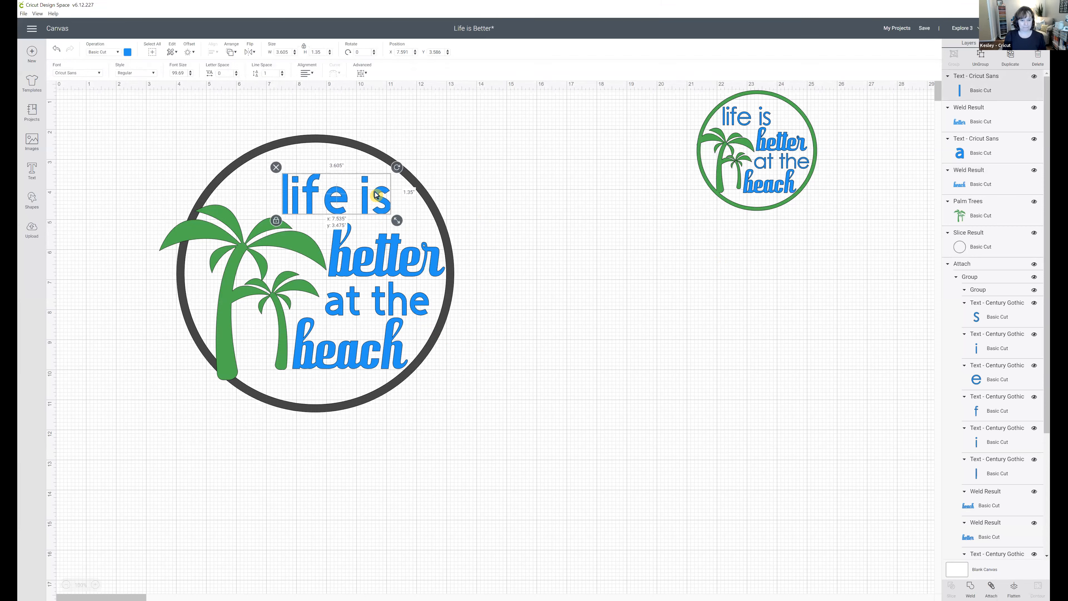
pyautogui.click(401, 259)
pyautogui.moveTo(398, 265); pyautogui.dragTo(391, 271)
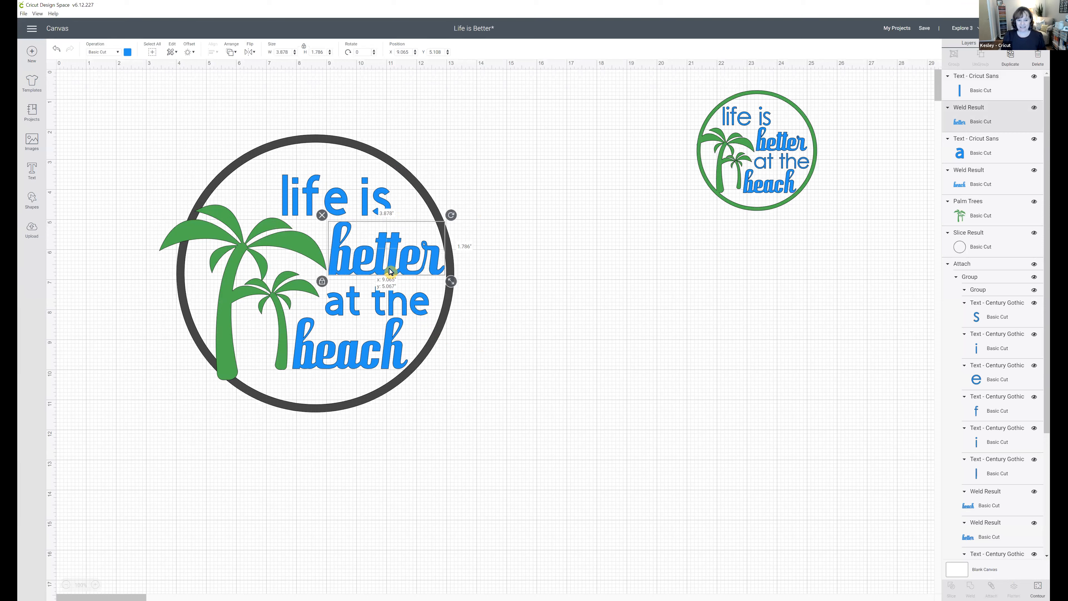
pyautogui.click(503, 258)
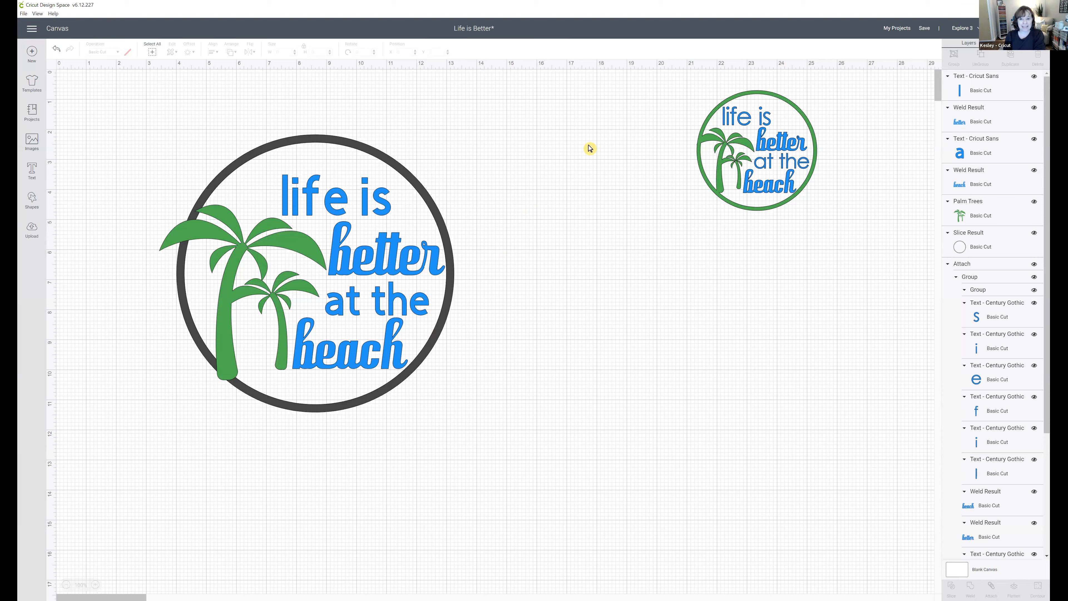
pyautogui.click(925, 29)
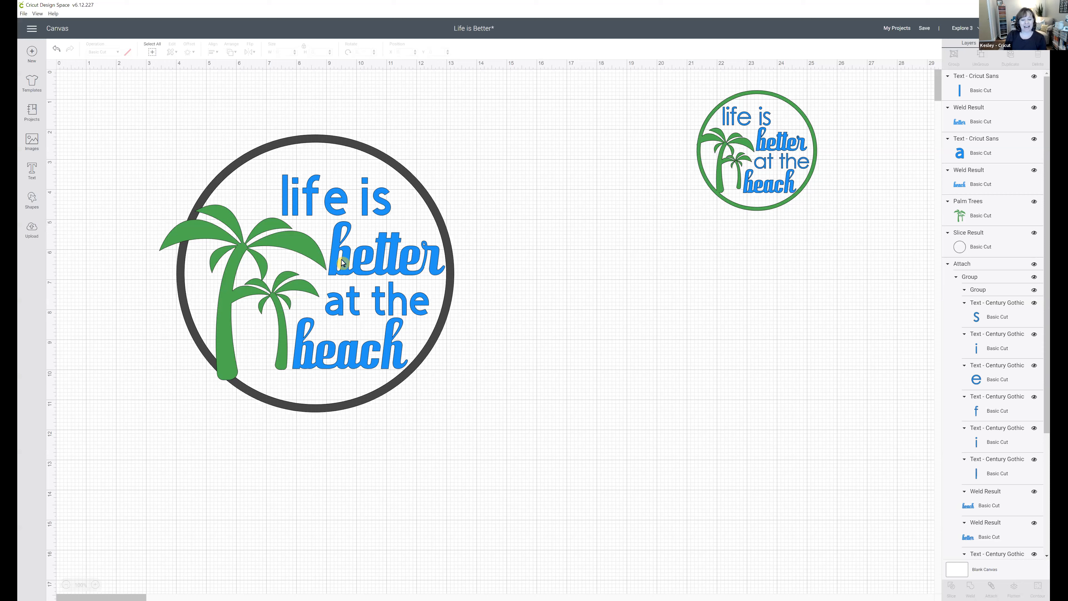
pyautogui.click(347, 266)
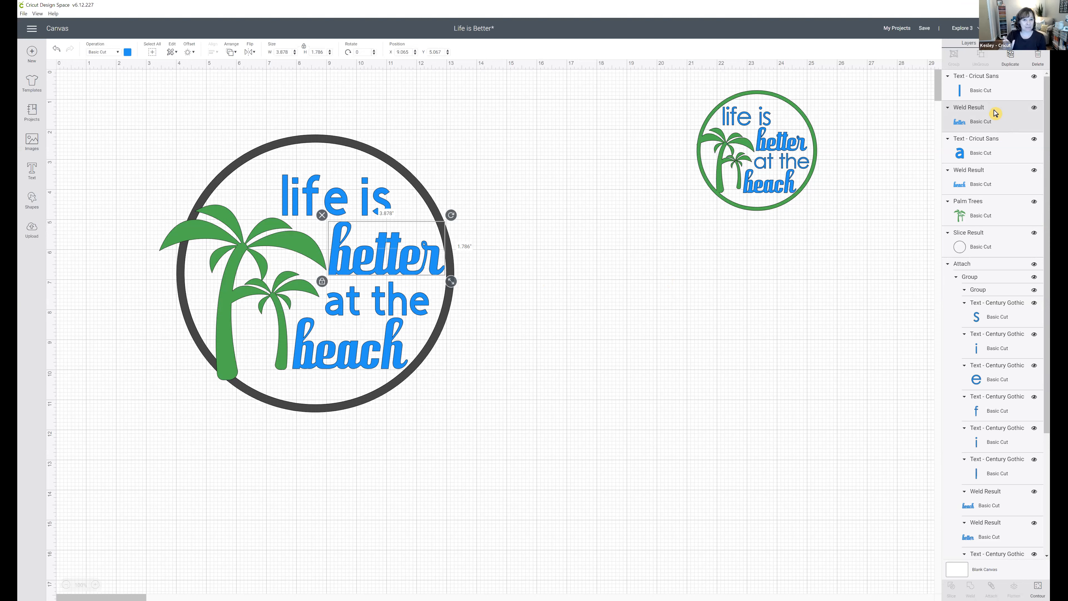
pyautogui.click(984, 85)
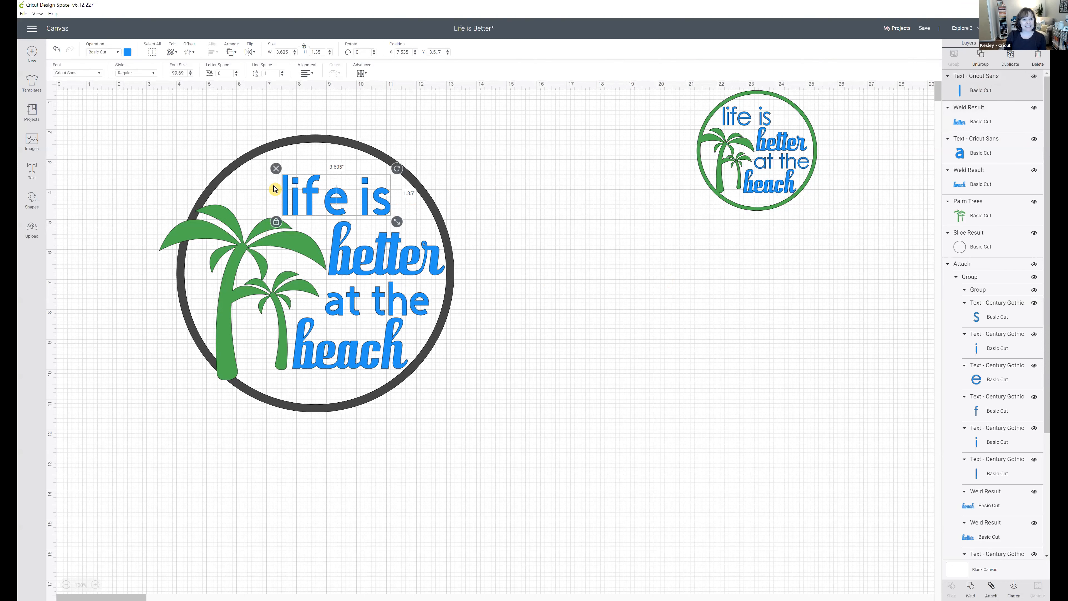
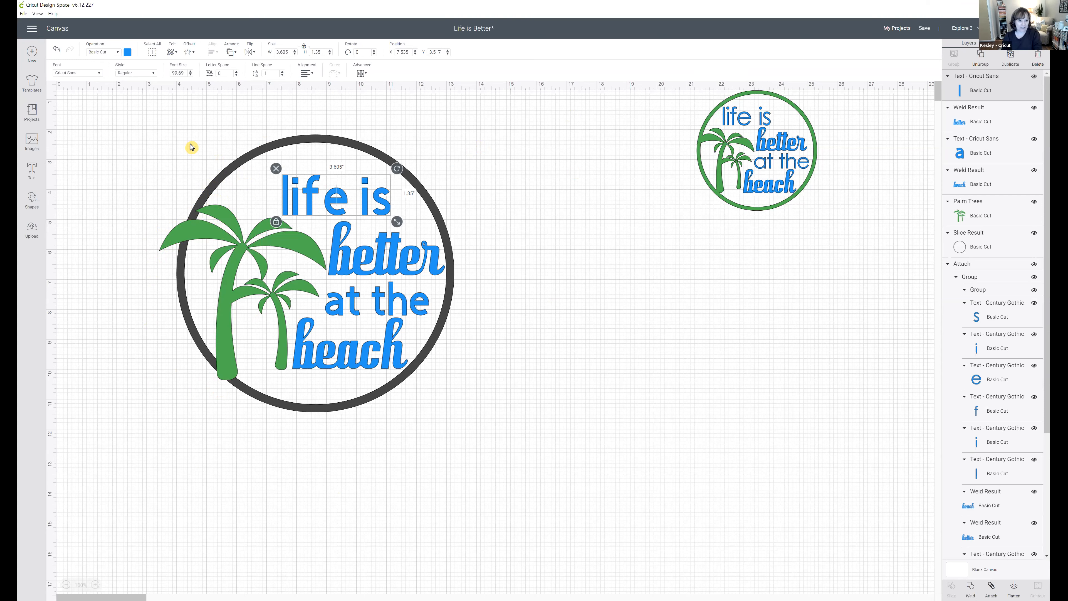
pyautogui.moveTo(194, 204); pyautogui.dragTo(201, 293)
pyautogui.click(198, 235)
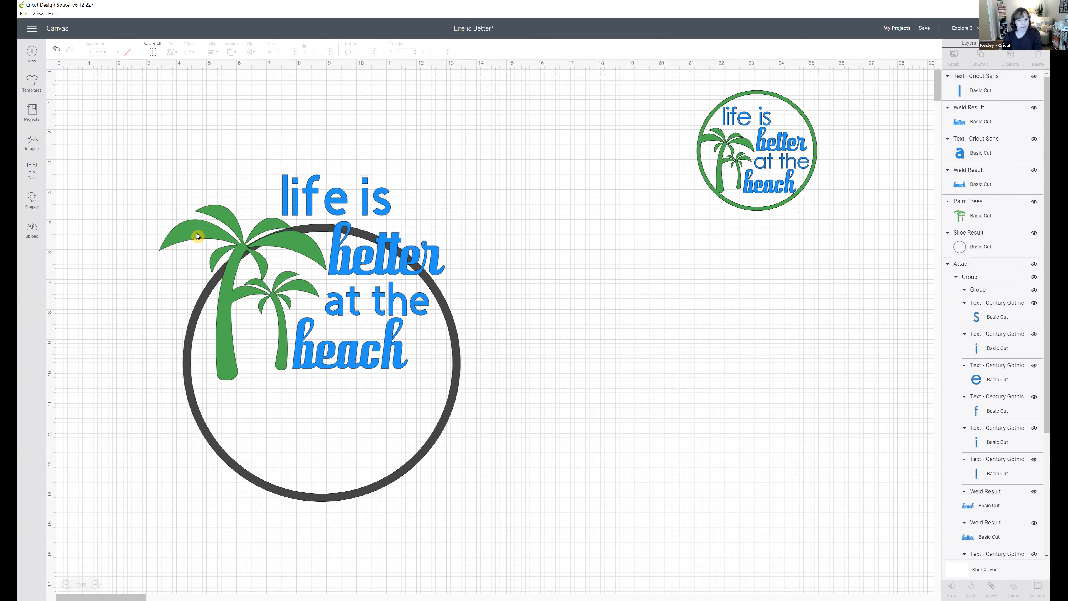
pyautogui.hotkey('ctrl', 'z')
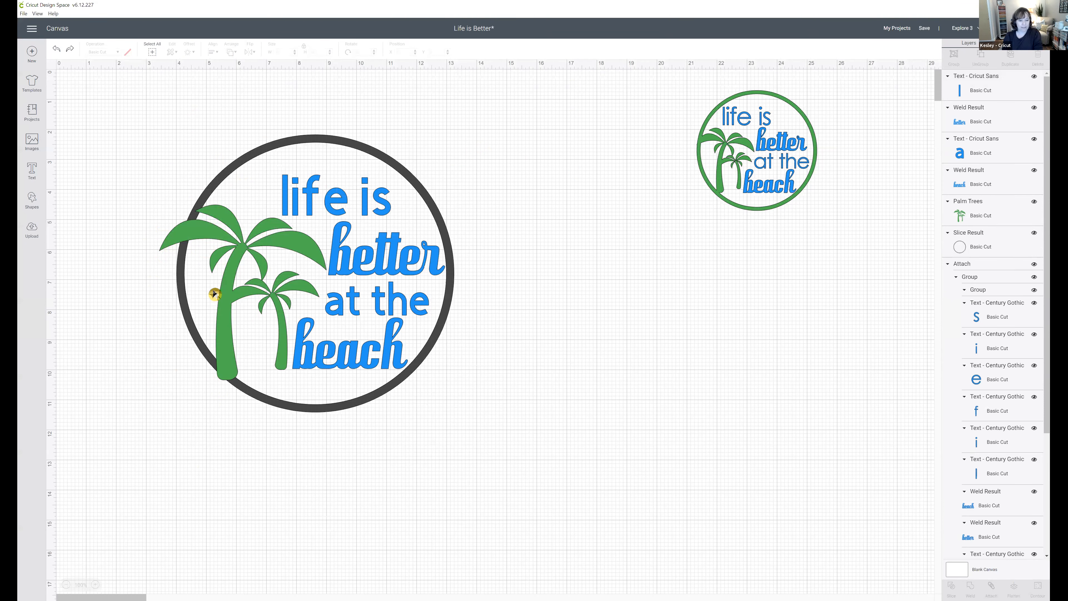
# Select the dark ring together with the palm trees and slice them where they overlap.
pyautogui.click(293, 146)
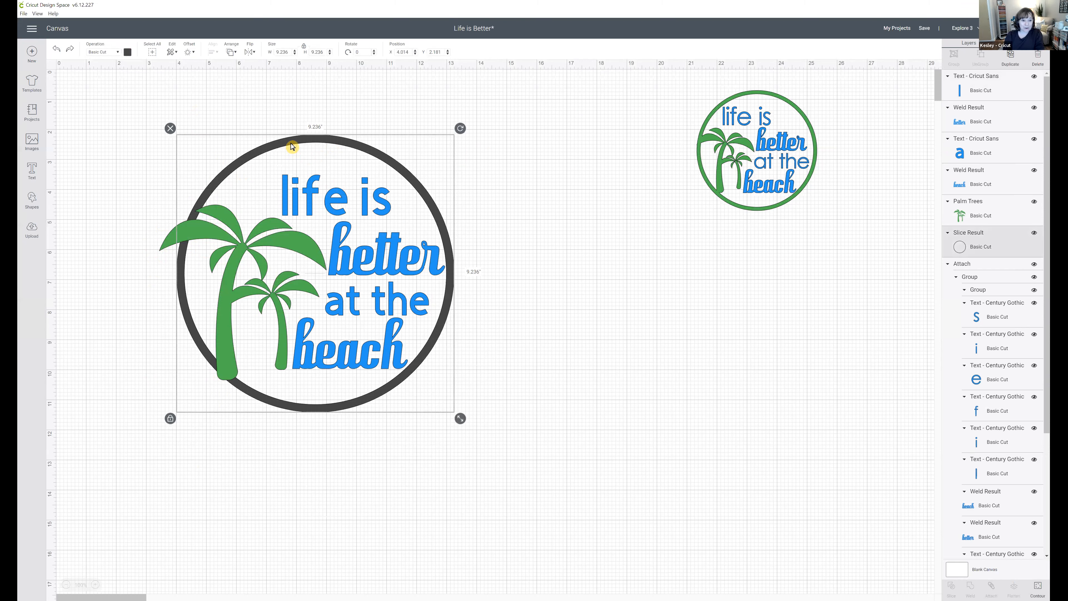
pyautogui.keyDown('shift'); pyautogui.click(218, 233); pyautogui.keyUp('shift')
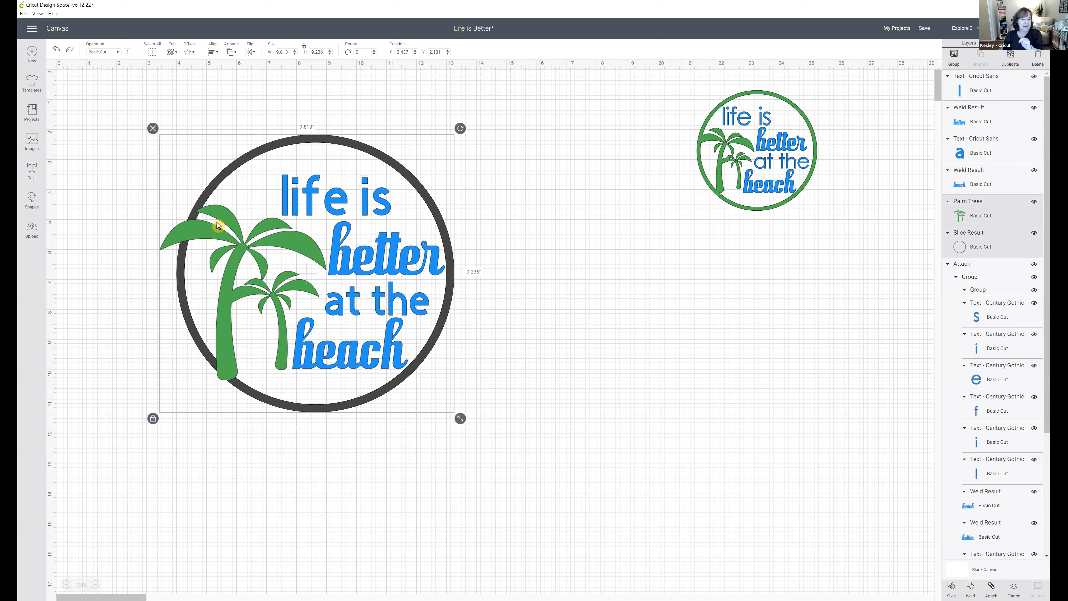
pyautogui.click(280, 145)
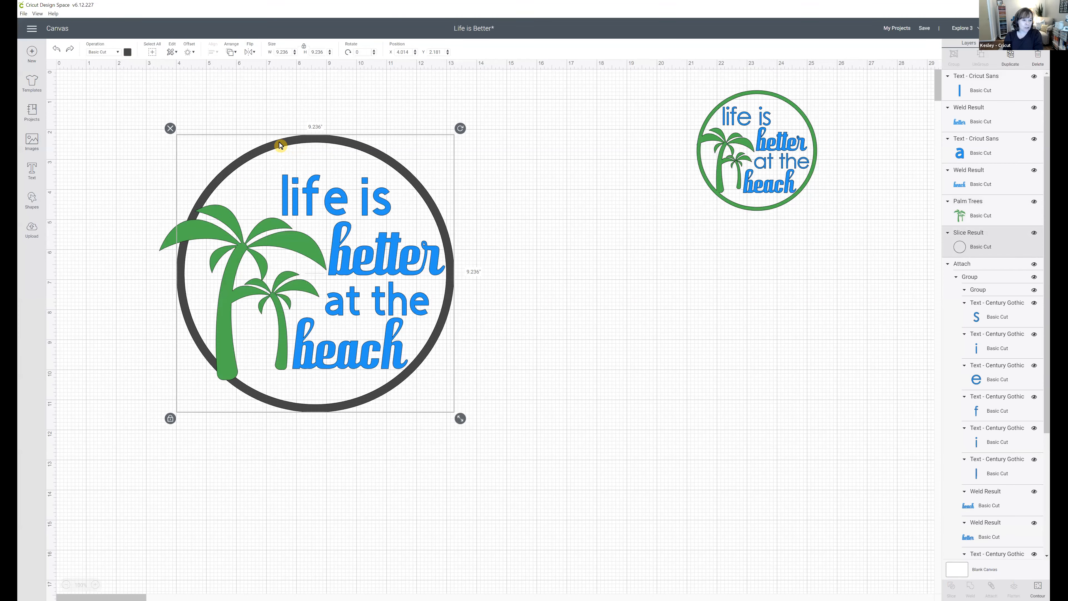
pyautogui.keyDown('shift'); pyautogui.click(167, 241); pyautogui.keyUp('shift')
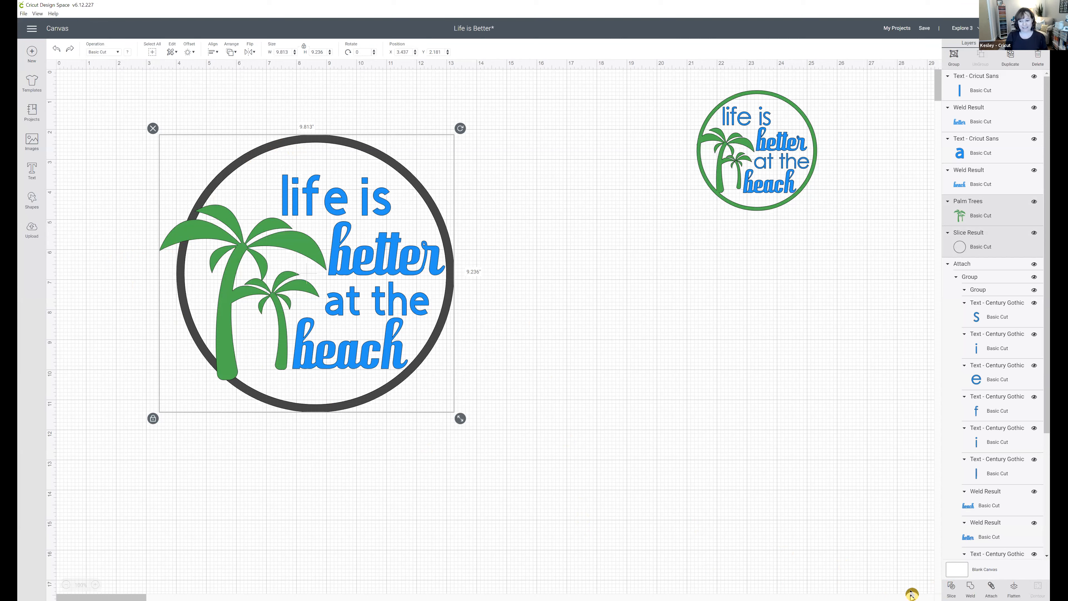
pyautogui.click(950, 587)
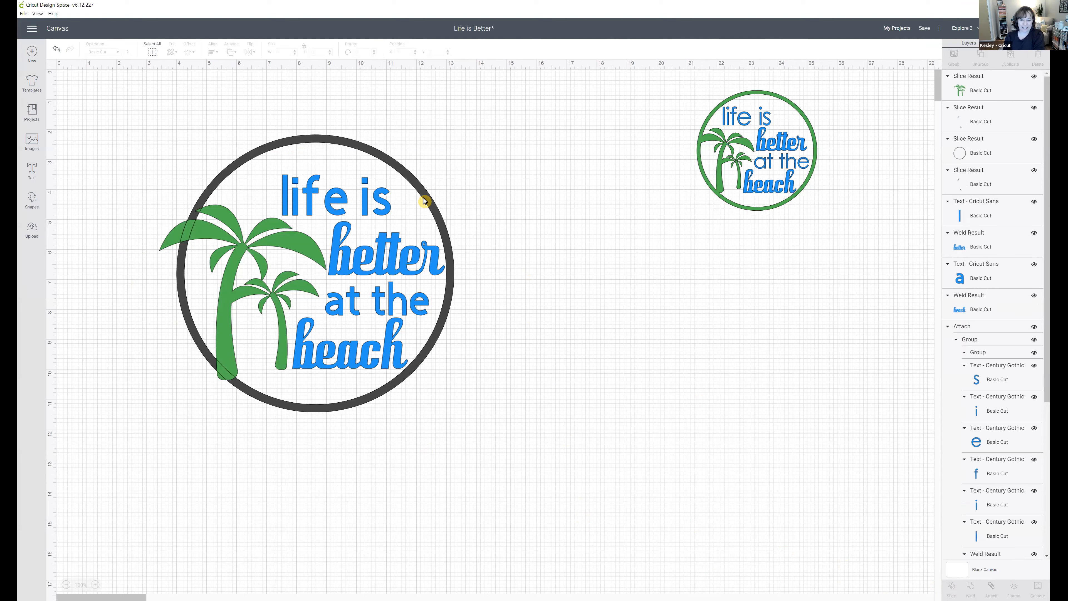
# Try moving the sliced palm trees outside the ring to check the cut pieces, and undo the moves.
pyautogui.click(993, 88)
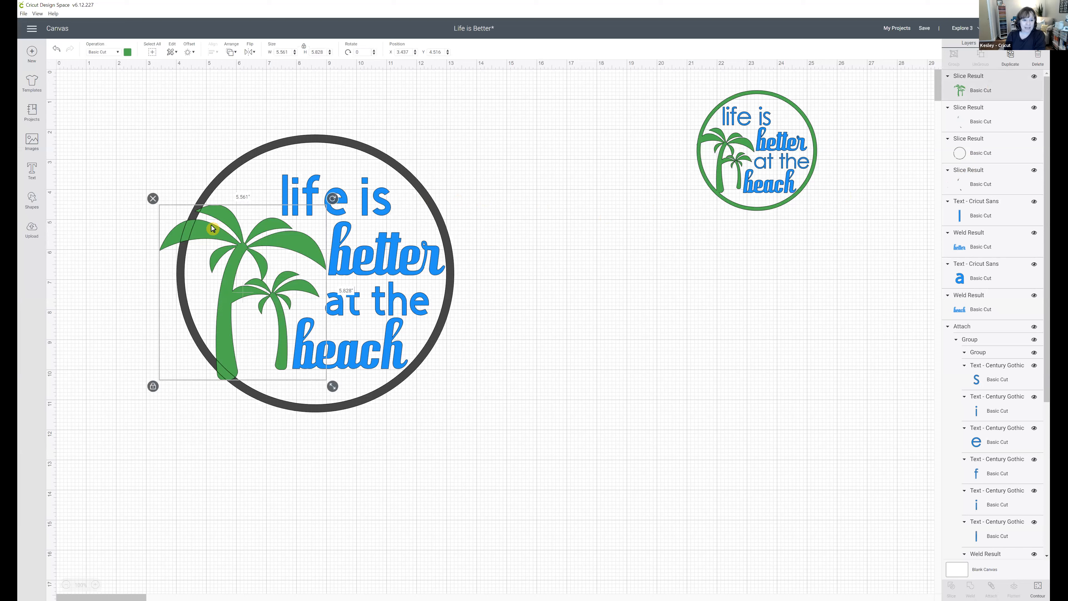
pyautogui.moveTo(218, 233); pyautogui.dragTo(241, 238)
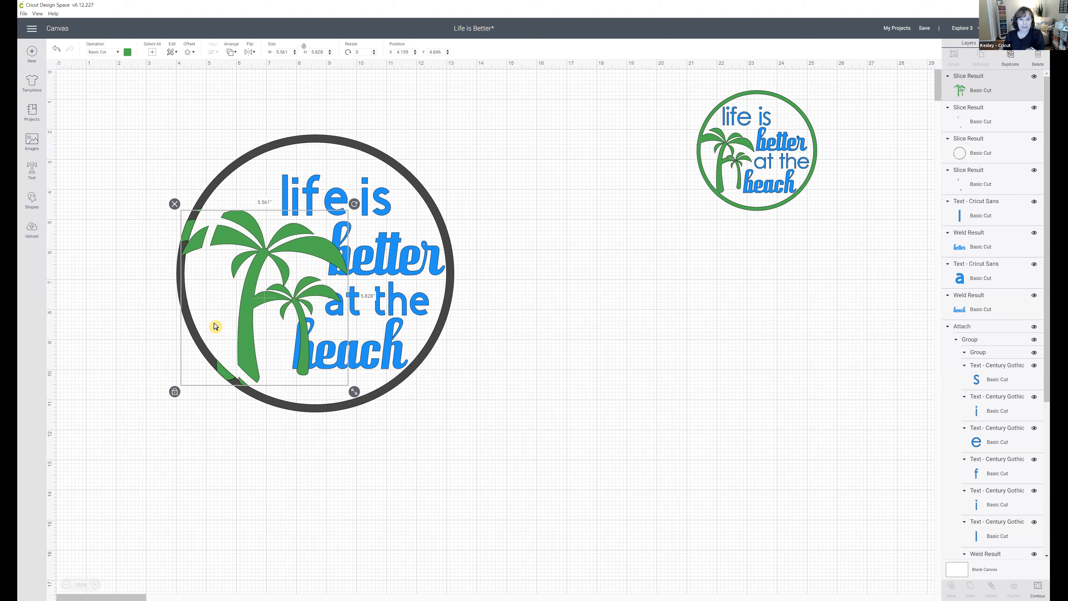
pyautogui.moveTo(241, 314); pyautogui.dragTo(539, 267)
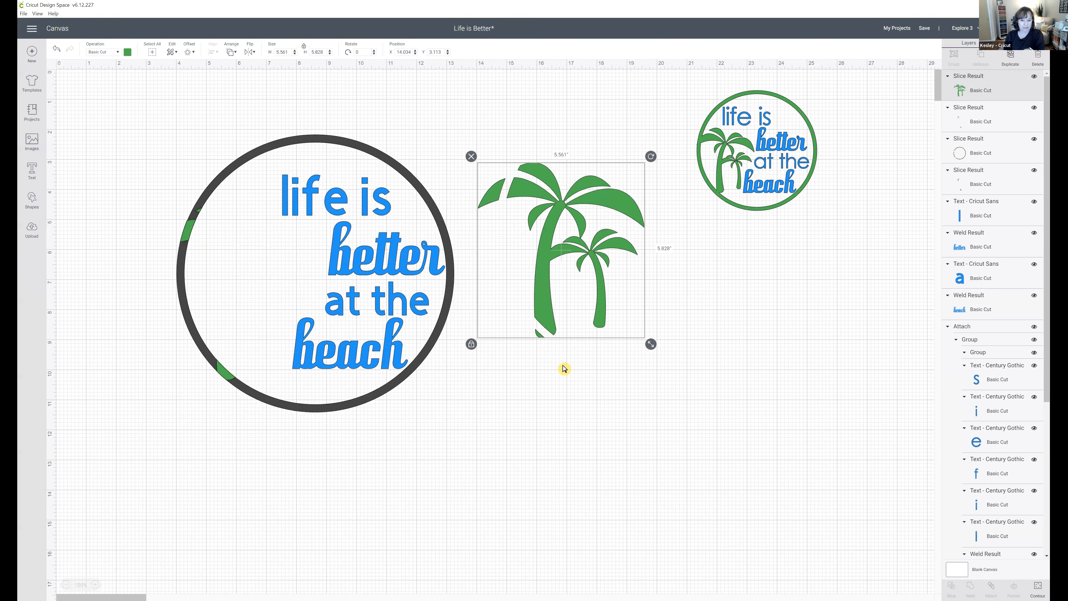
pyautogui.press('ctrl')
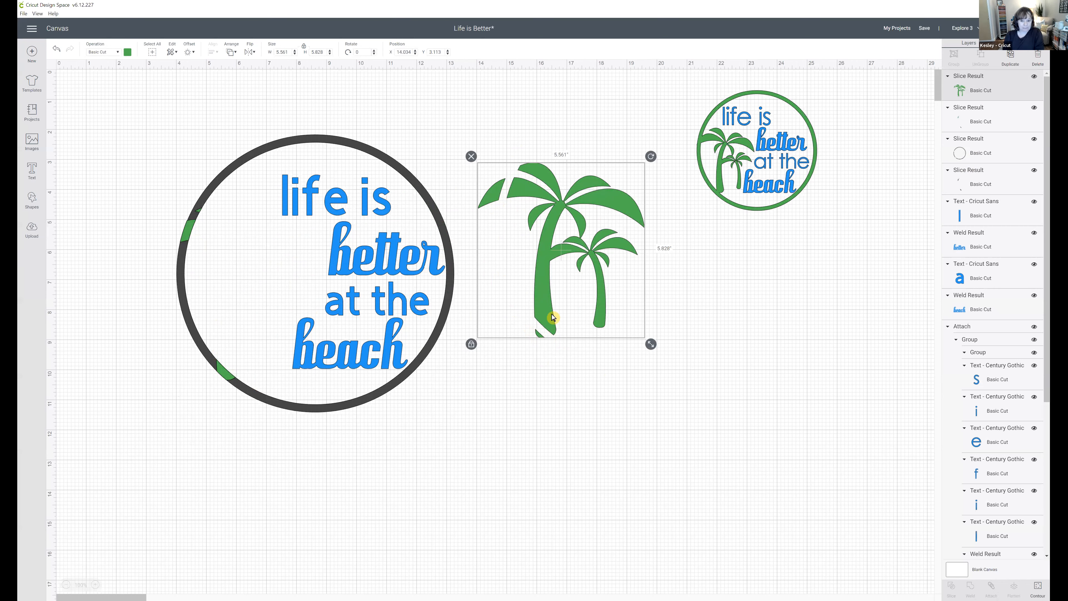
pyautogui.hotkey('ctrl', 'z')
pyautogui.hotkey('ctrl', 'z')
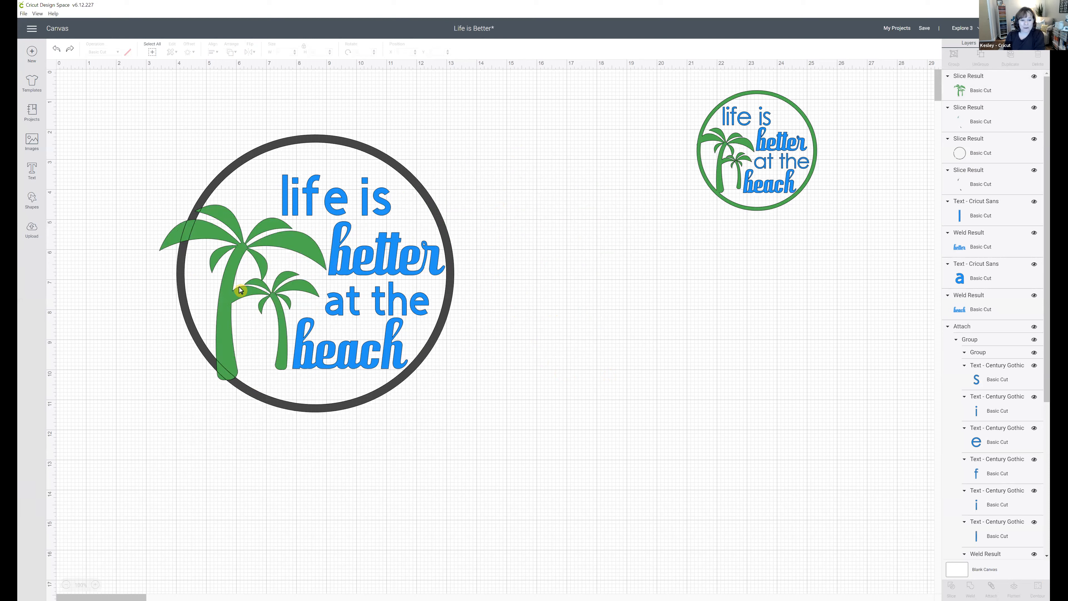
# Hide the contours of the palm frond tip and trunk base lying outside the ring, and select the second slice result.
pyautogui.click(1007, 84)
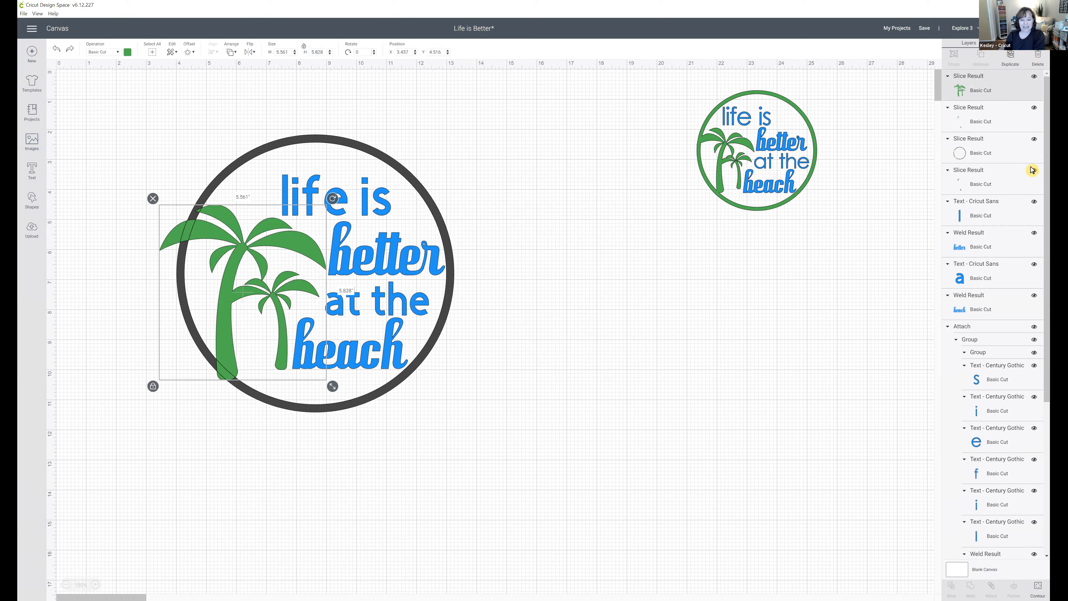
pyautogui.click(1039, 589)
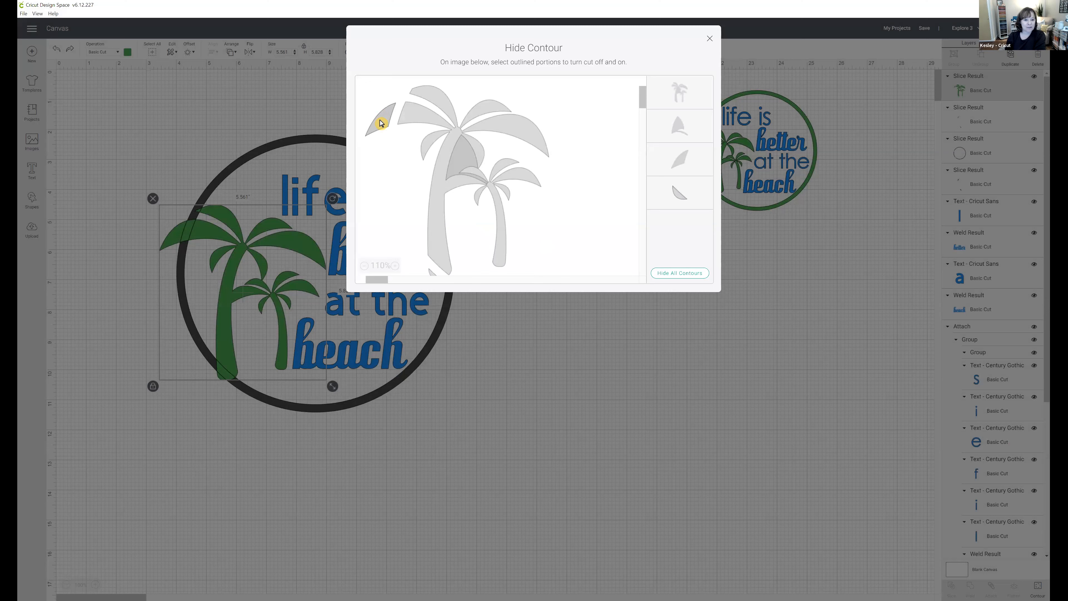
pyautogui.click(381, 122)
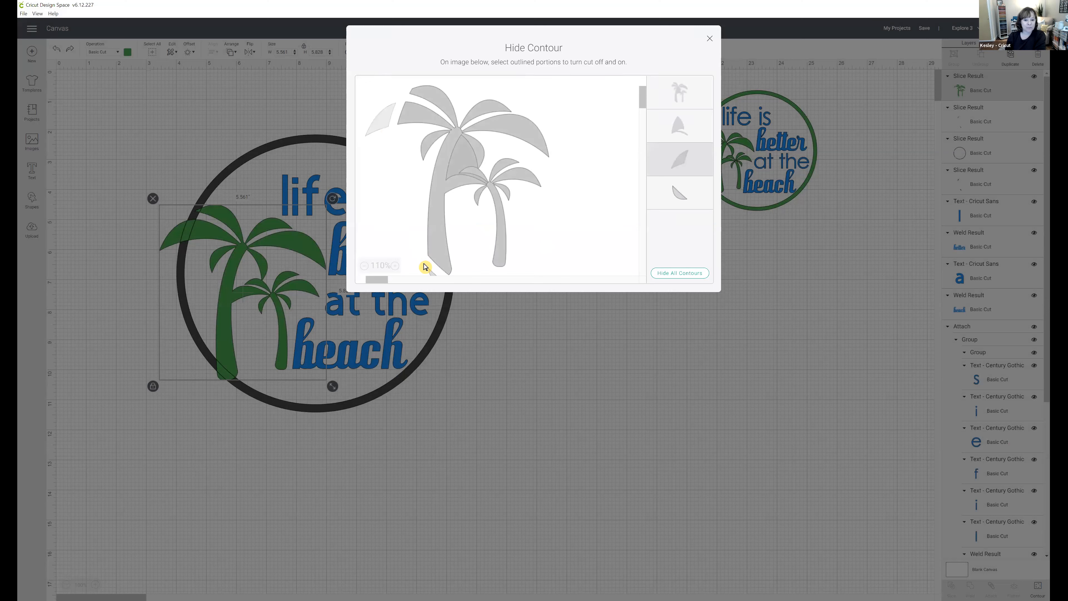
pyautogui.click(434, 274)
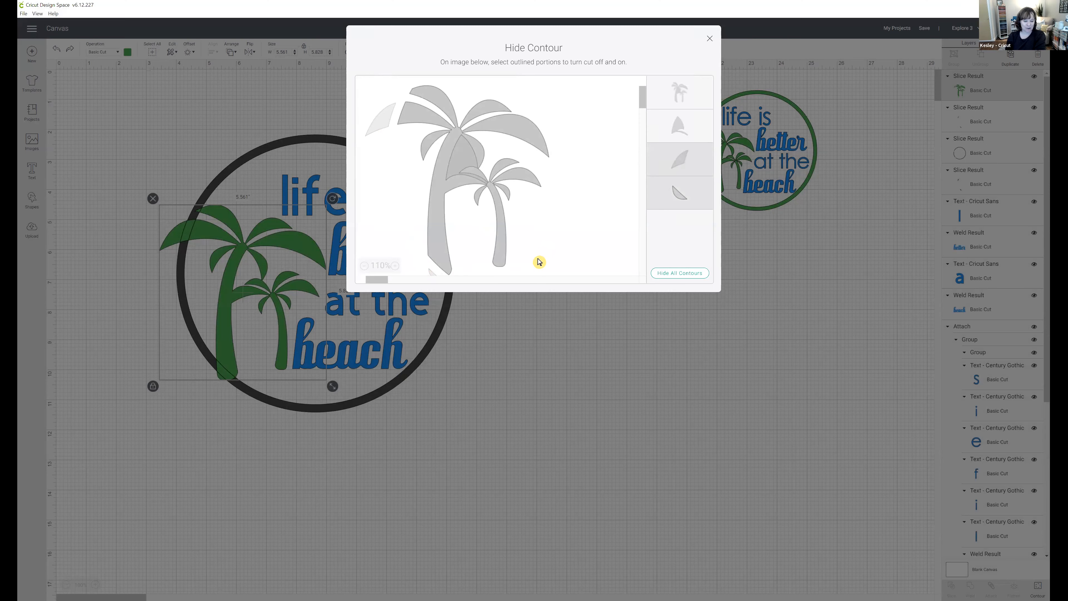
pyautogui.click(708, 40)
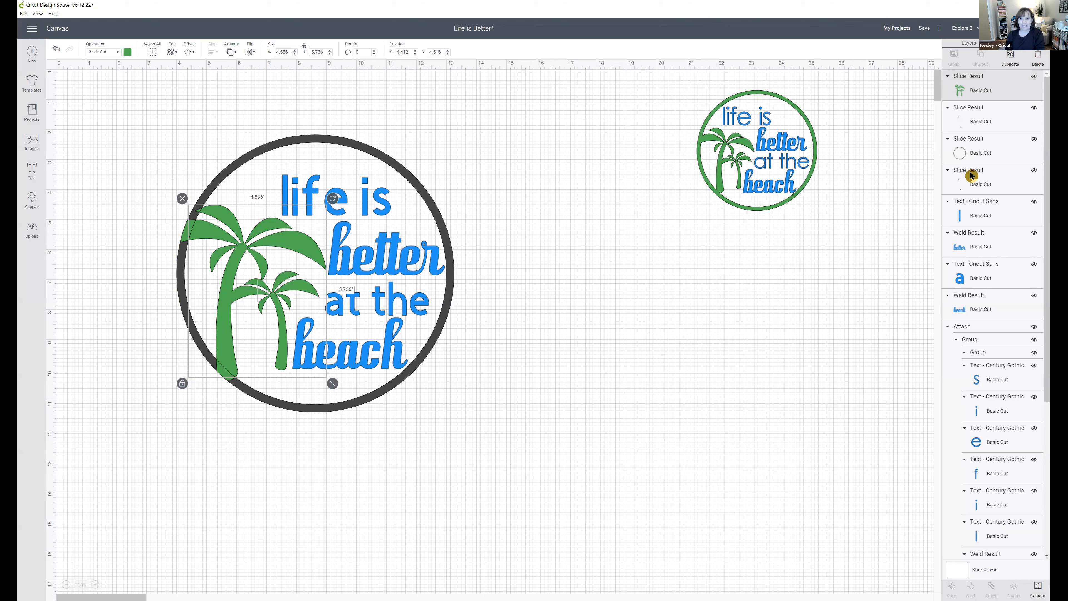
pyautogui.click(996, 123)
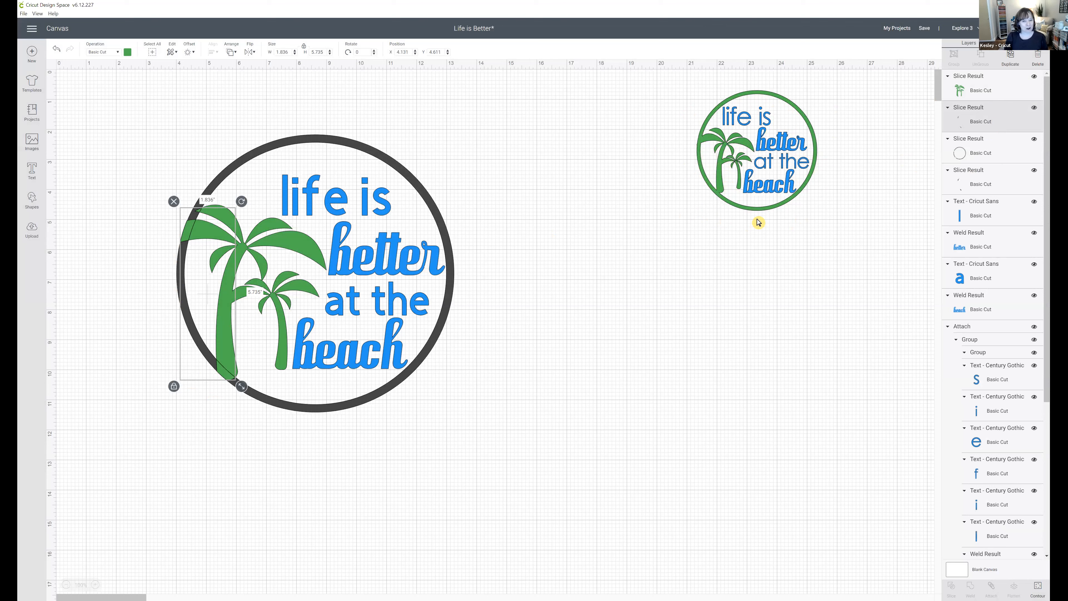
# Undo back past the slice, reselect the dark ring and the palm trees, and slice them again.
pyautogui.click(57, 50)
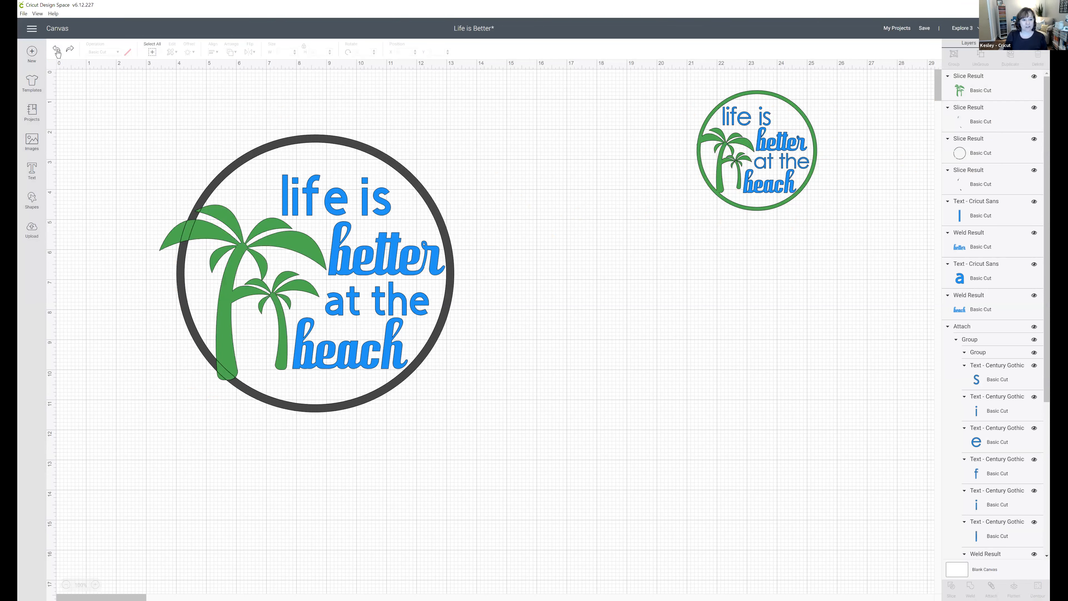
pyautogui.click(285, 144)
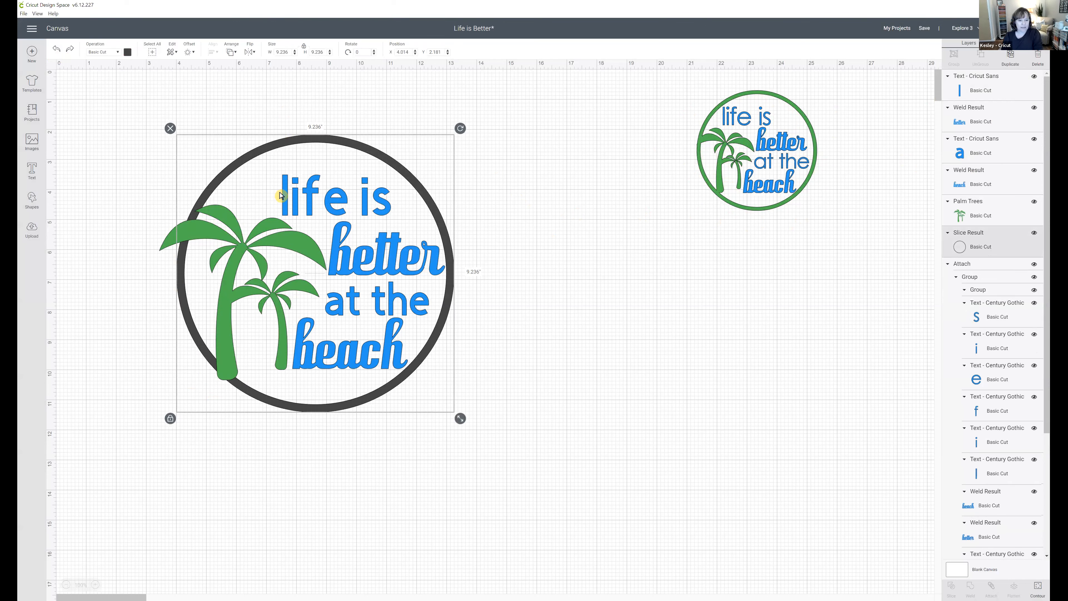
pyautogui.keyDown('shift'); pyautogui.click(223, 306); pyautogui.keyUp('shift')
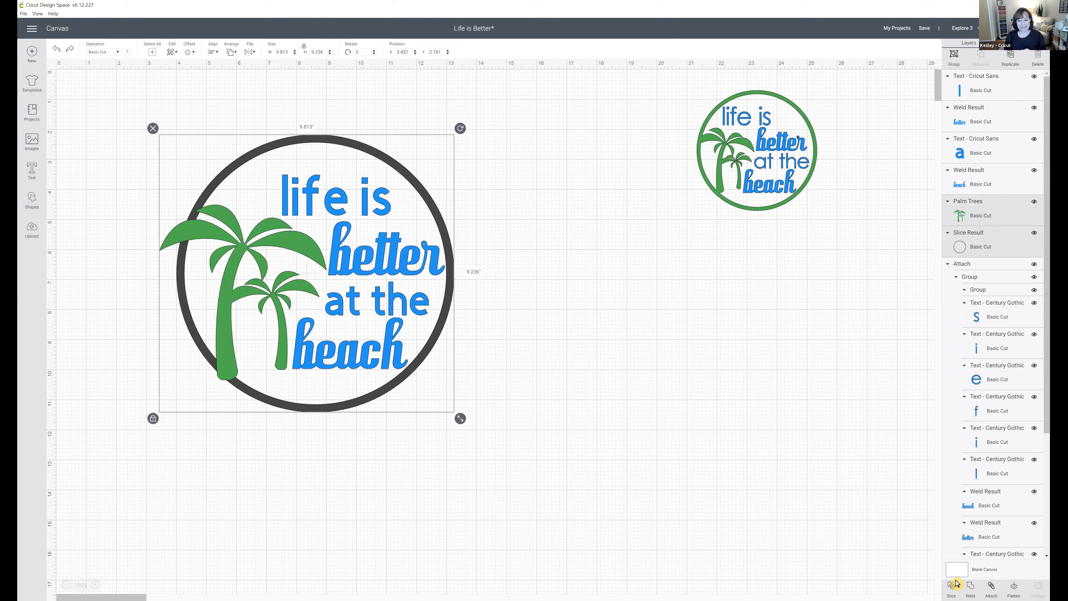
pyautogui.click(927, 571)
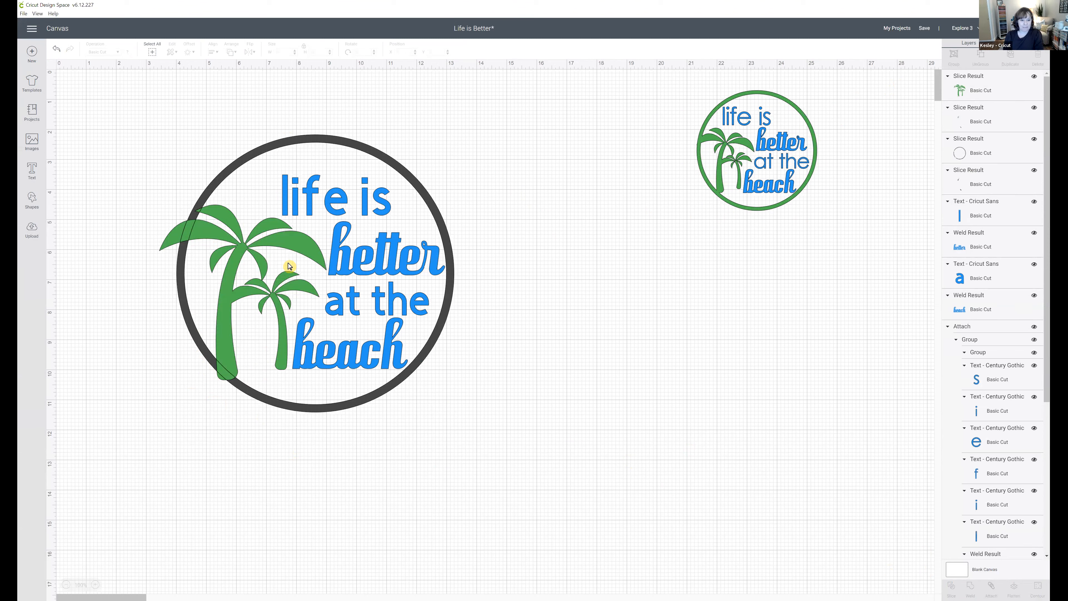
# Hide the contours of the sliced palm trees' frond tip and trunk base that stick out beyond the ring.
pyautogui.click(283, 247)
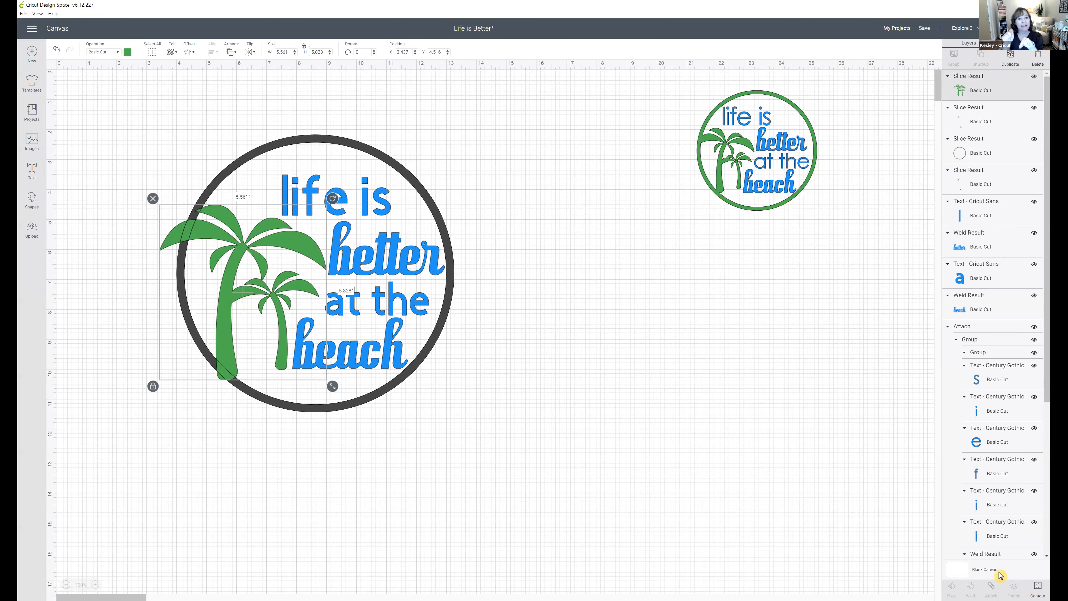
pyautogui.click(1037, 590)
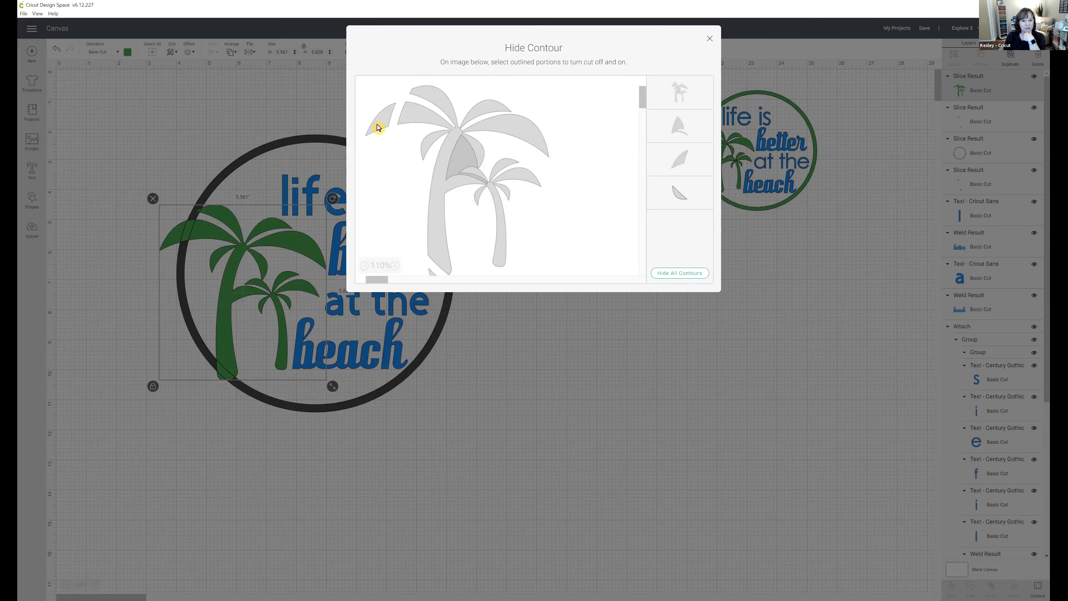
pyautogui.click(378, 128)
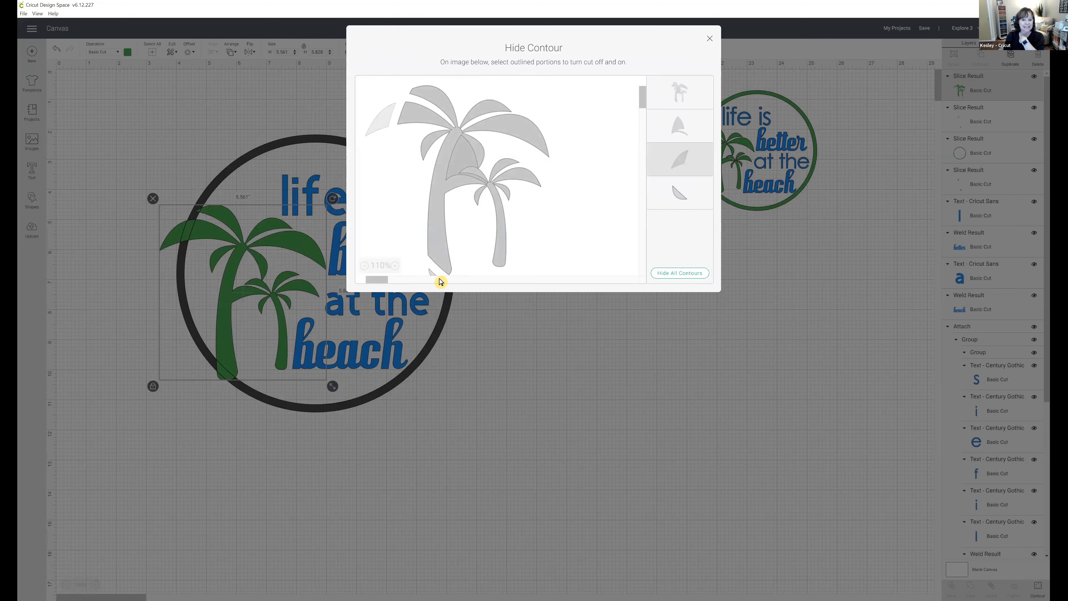
pyautogui.click(431, 275)
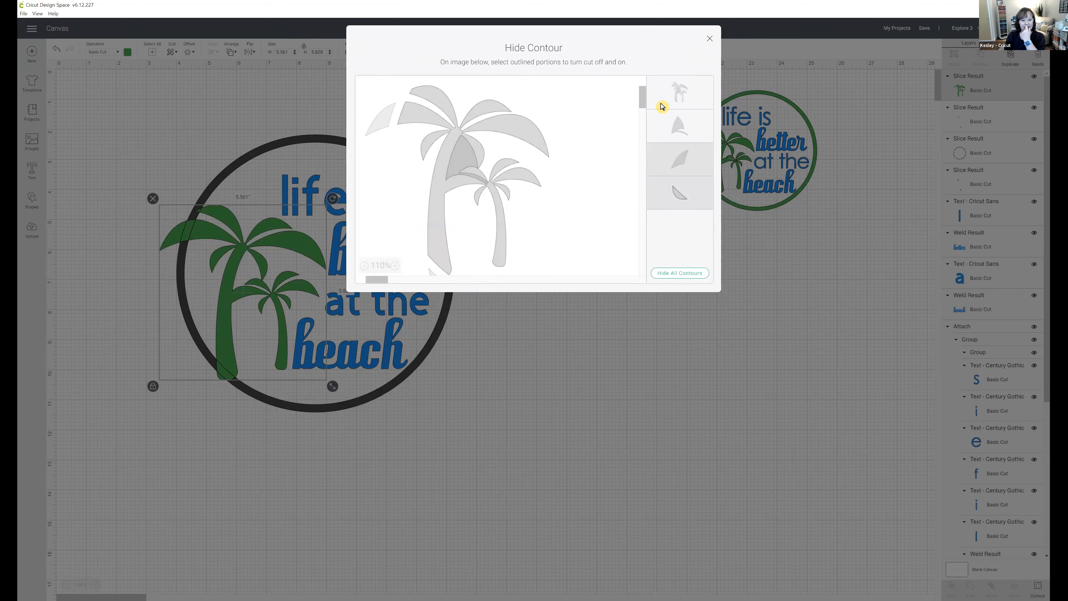
pyautogui.click(155, 344)
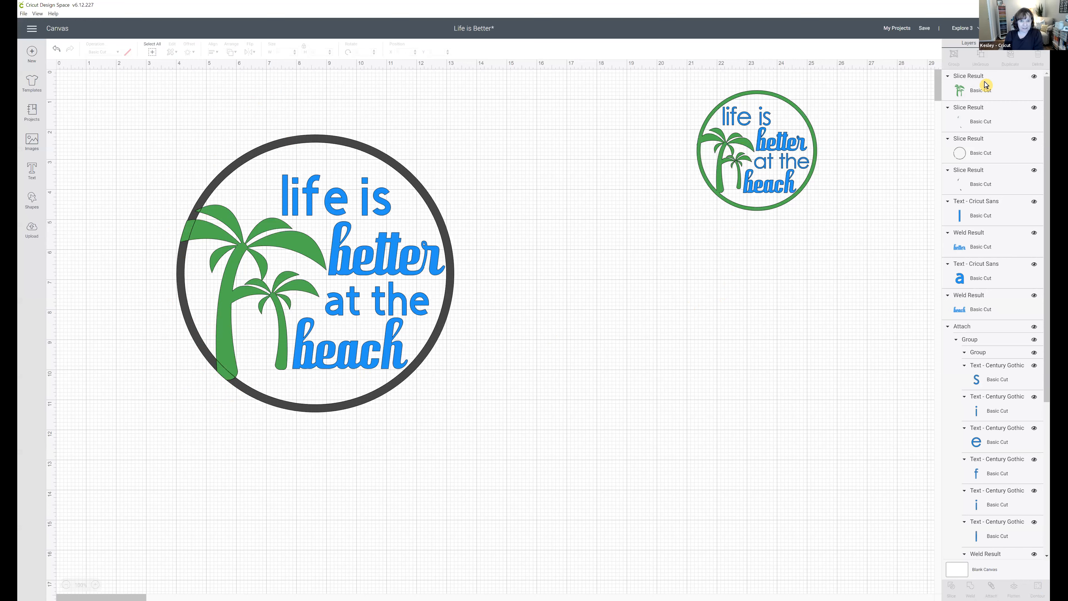
# Weld the four slice results into one ring-and-palm piece, test-moving it and undoing the move.
pyautogui.click(980, 156)
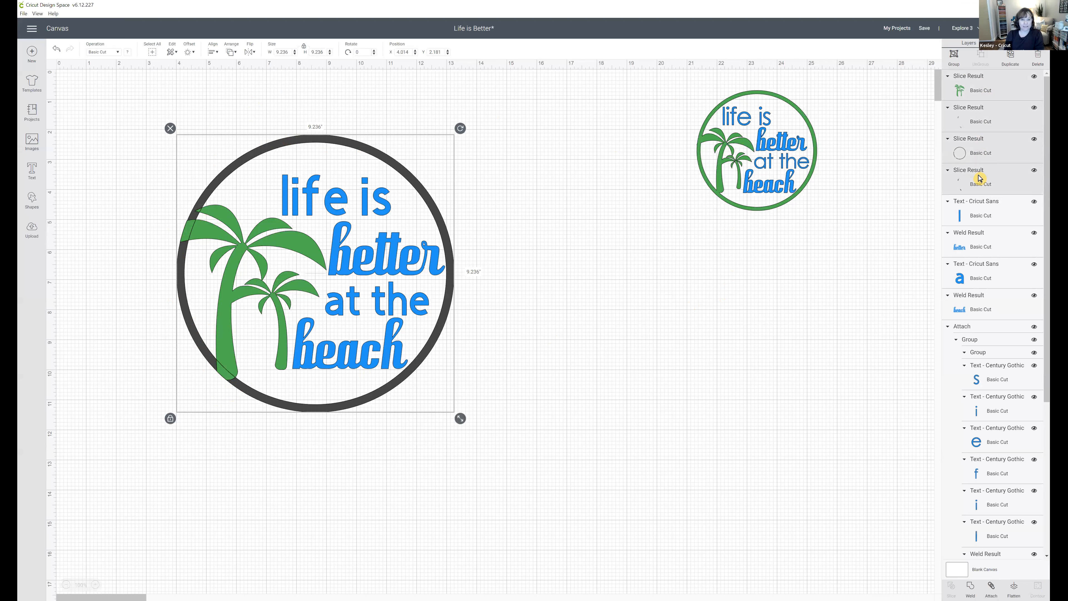
pyautogui.click(972, 590)
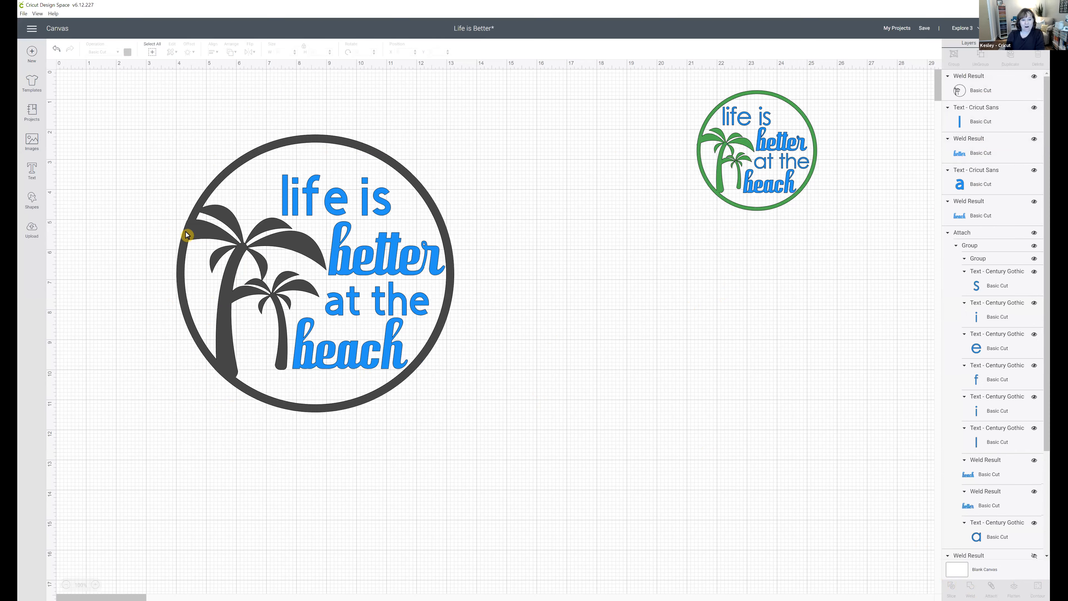
pyautogui.moveTo(381, 399); pyautogui.dragTo(424, 391)
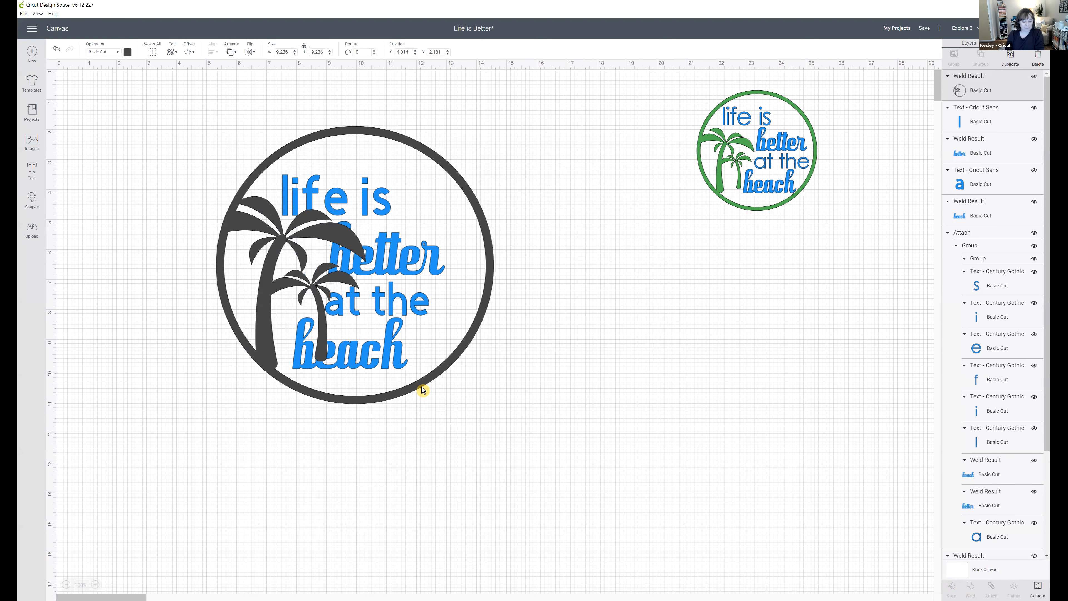
pyautogui.hotkey('ctrl', 'z')
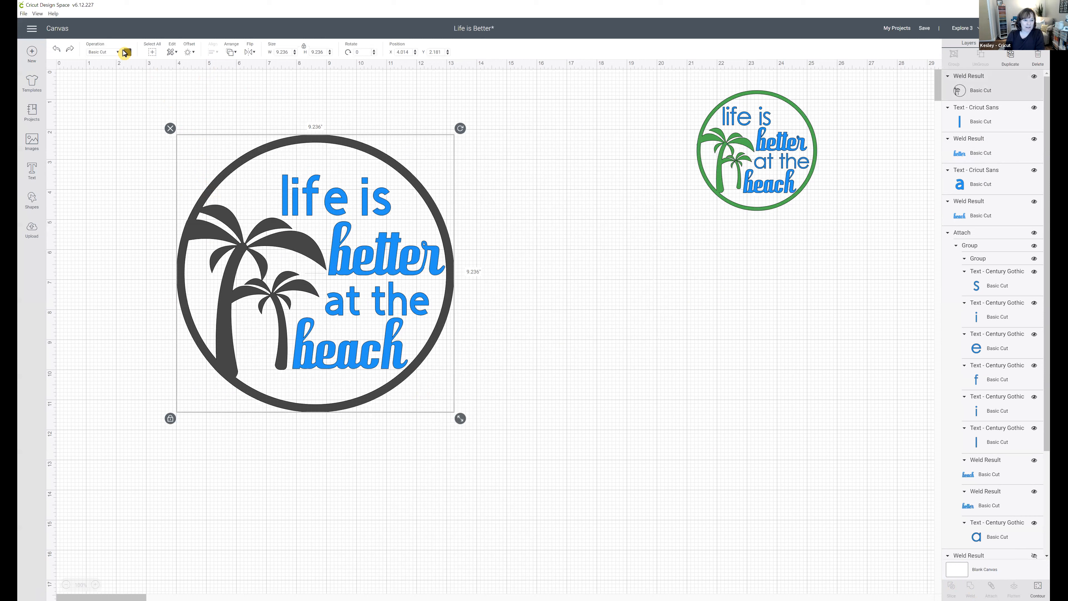
# Recolor the welded ring and palm trees green and resize the whole new design, text included, to 4 inches wide.
pyautogui.click(127, 52)
pyautogui.click(165, 90)
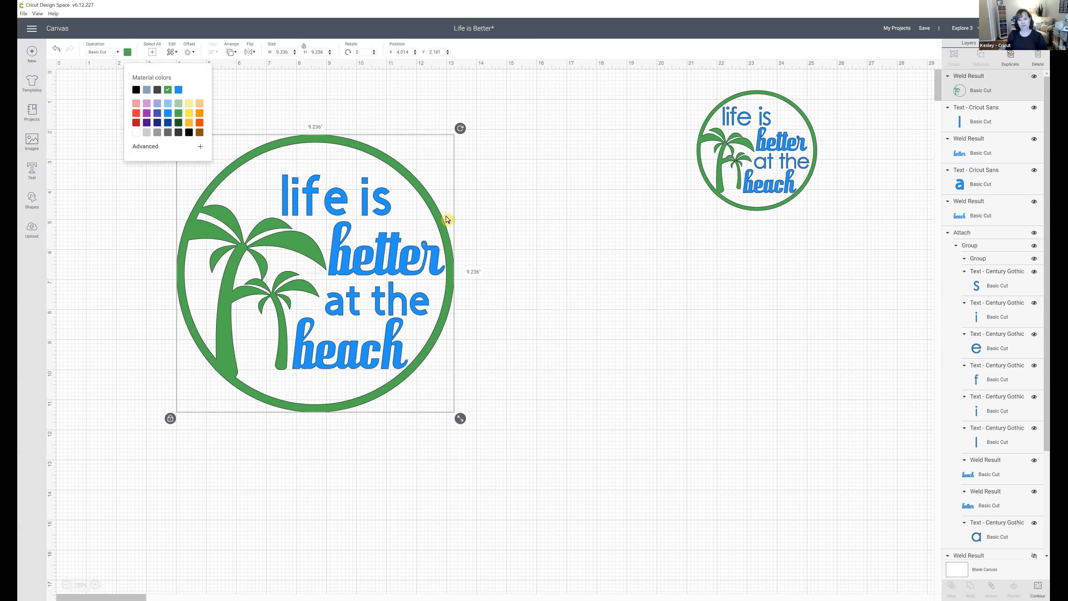
pyautogui.click(648, 362)
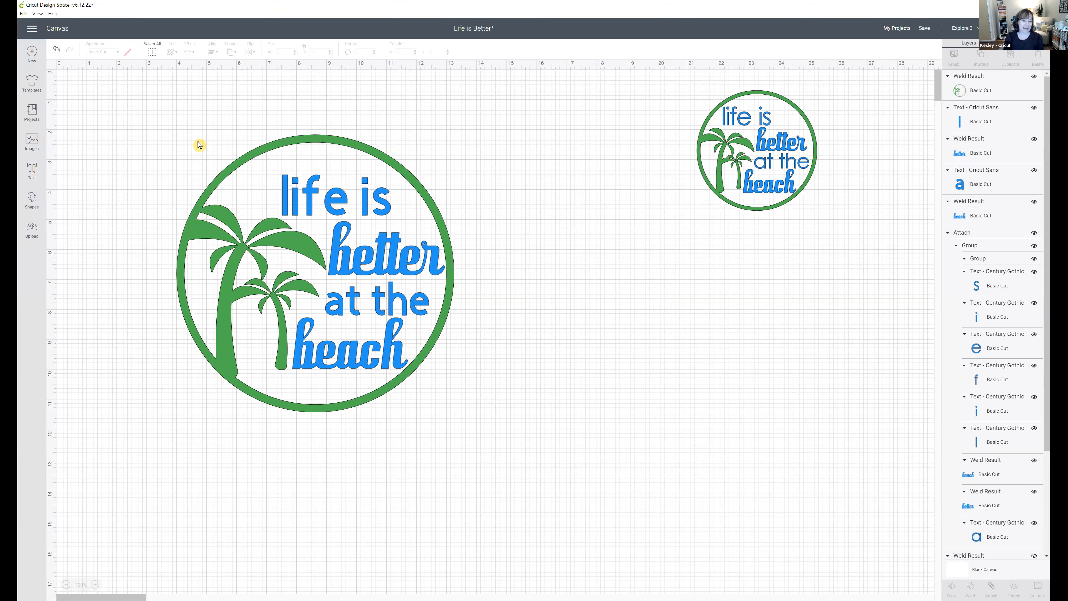
pyautogui.moveTo(395, 398); pyautogui.dragTo(459, 423)
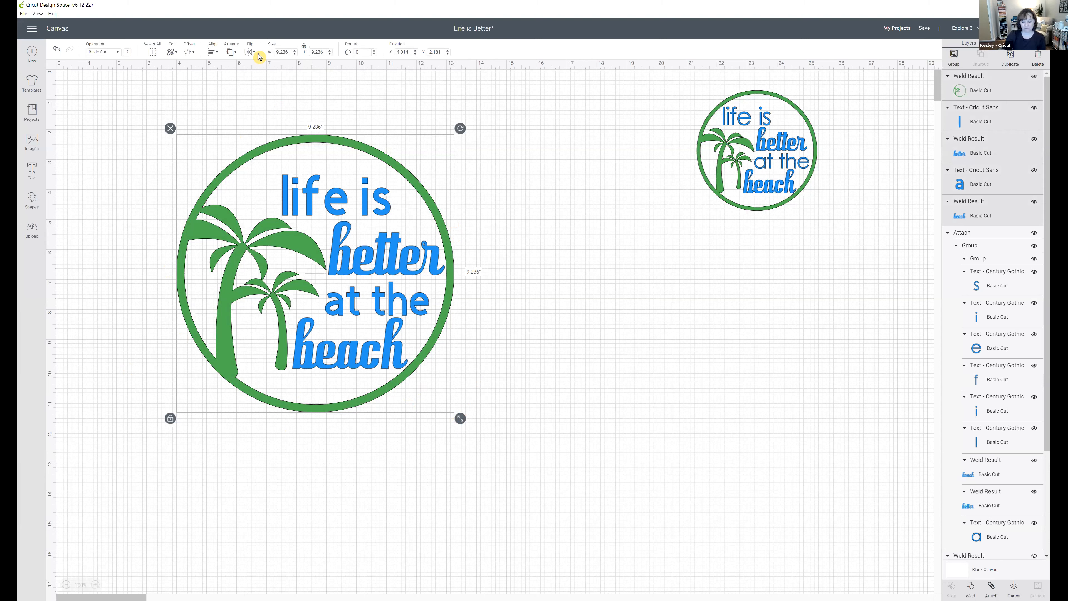
pyautogui.press('Tab')
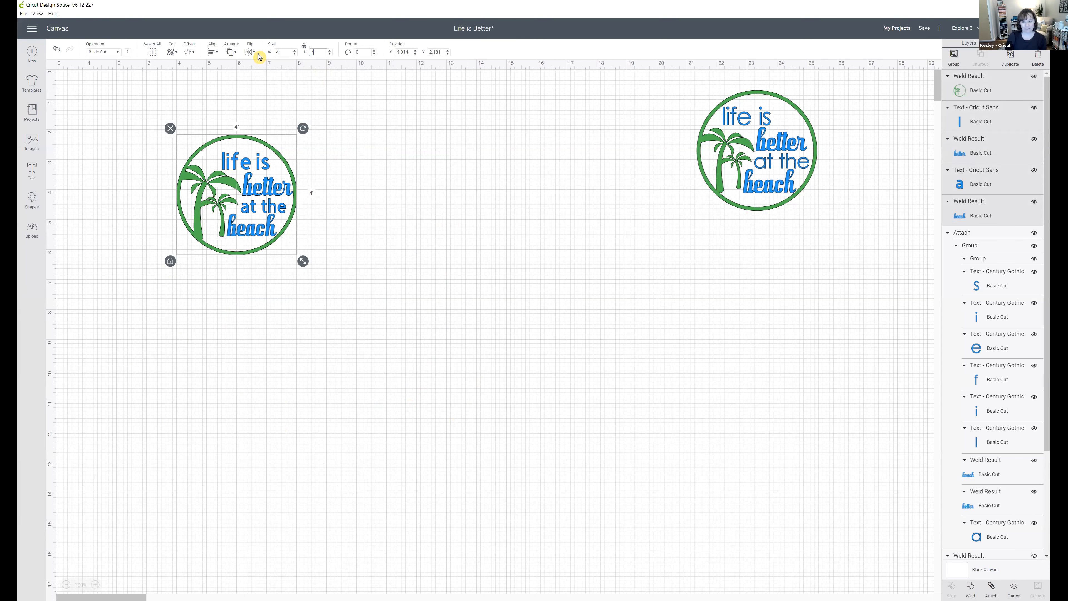
# Hide the sample design's text and green ring with palms, and move the new design to about X 8.67, Y 2.54.
pyautogui.click(709, 96)
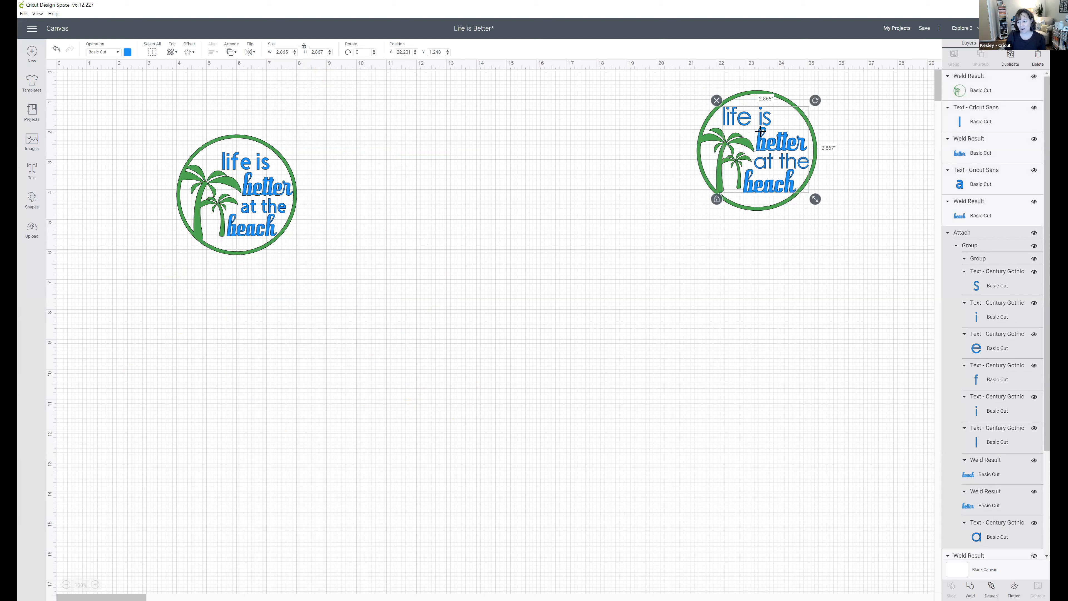
pyautogui.click(949, 233)
pyautogui.click(1034, 233)
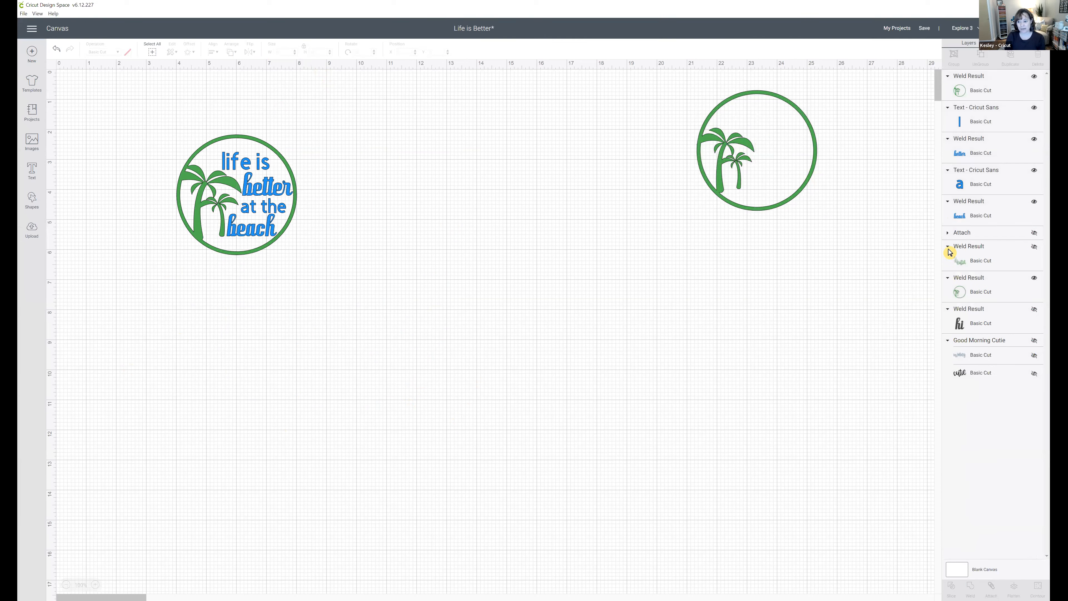
pyautogui.click(1034, 279)
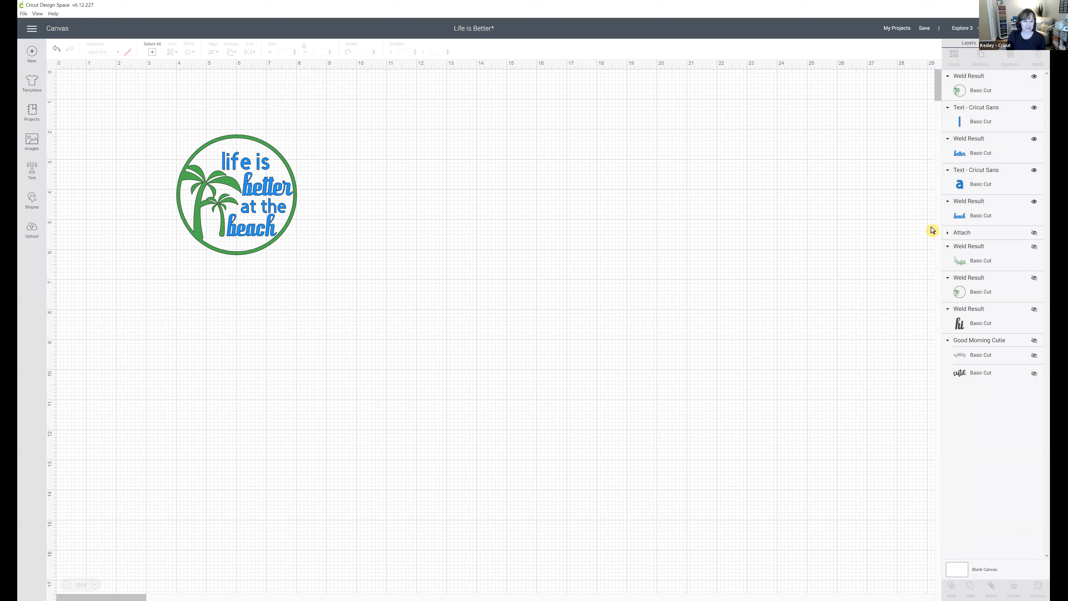
pyautogui.moveTo(195, 122); pyautogui.dragTo(322, 242)
pyautogui.moveTo(396, 248); pyautogui.dragTo(399, 248)
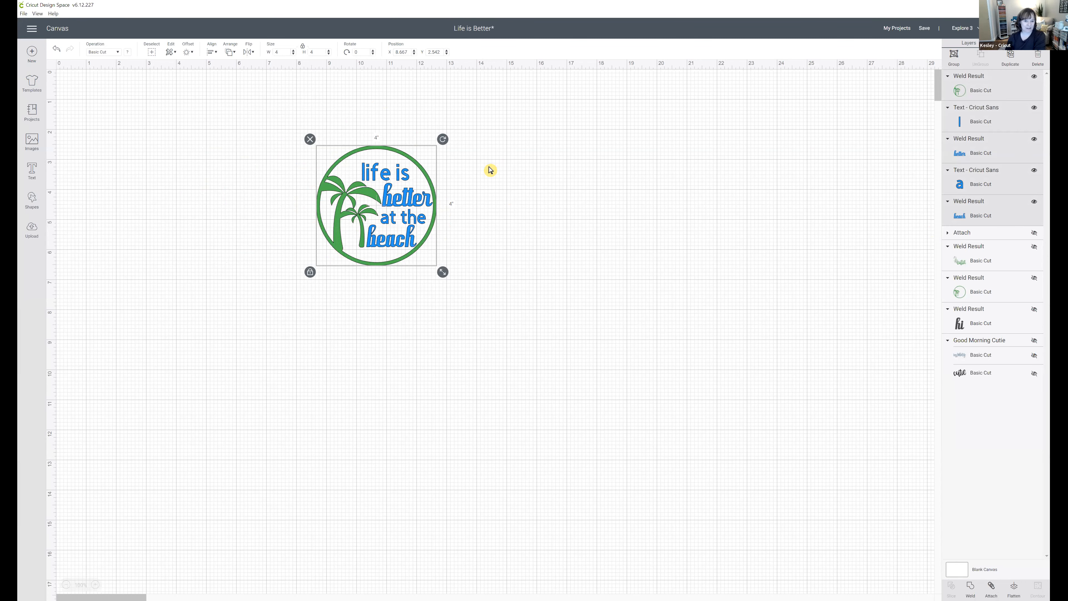
# Preview the project's cutting layout with all materials loaded on a mat, and return to the canvas.
pyautogui.click(997, 28)
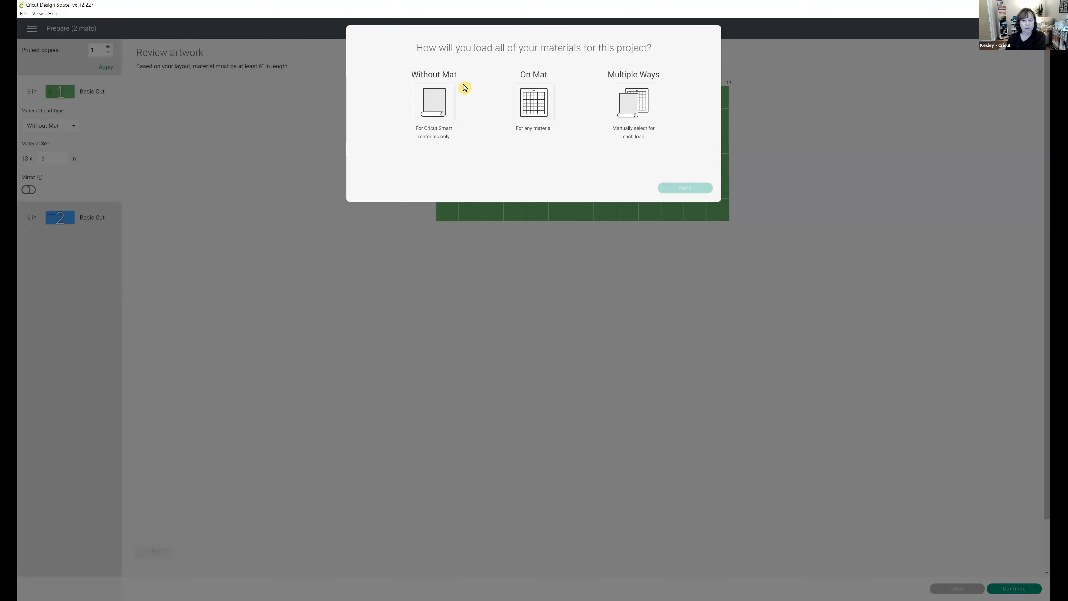
pyautogui.click(552, 102)
pyautogui.click(684, 187)
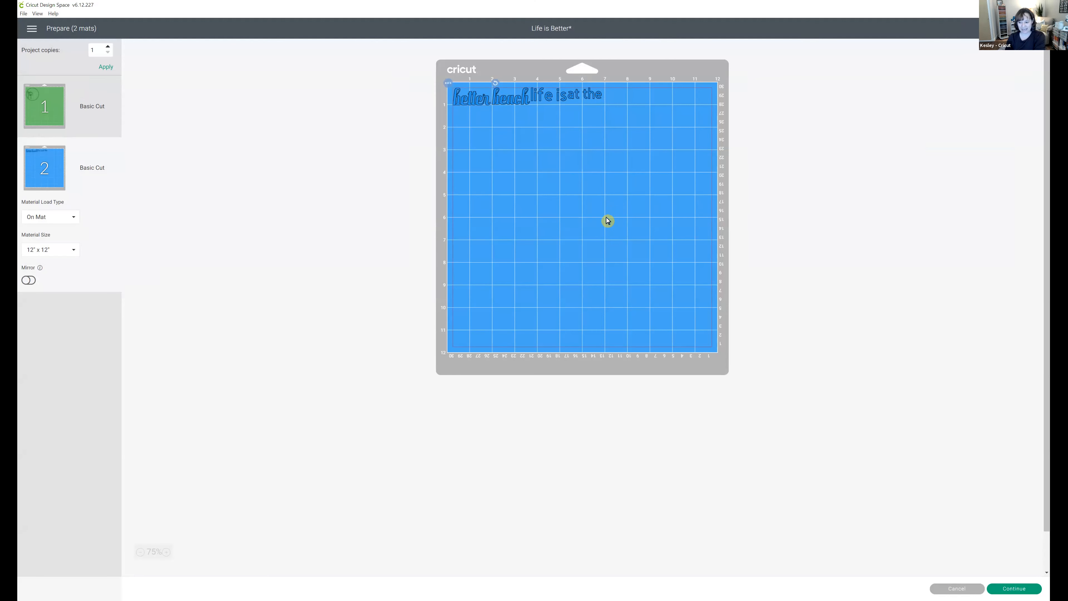
pyautogui.click(952, 590)
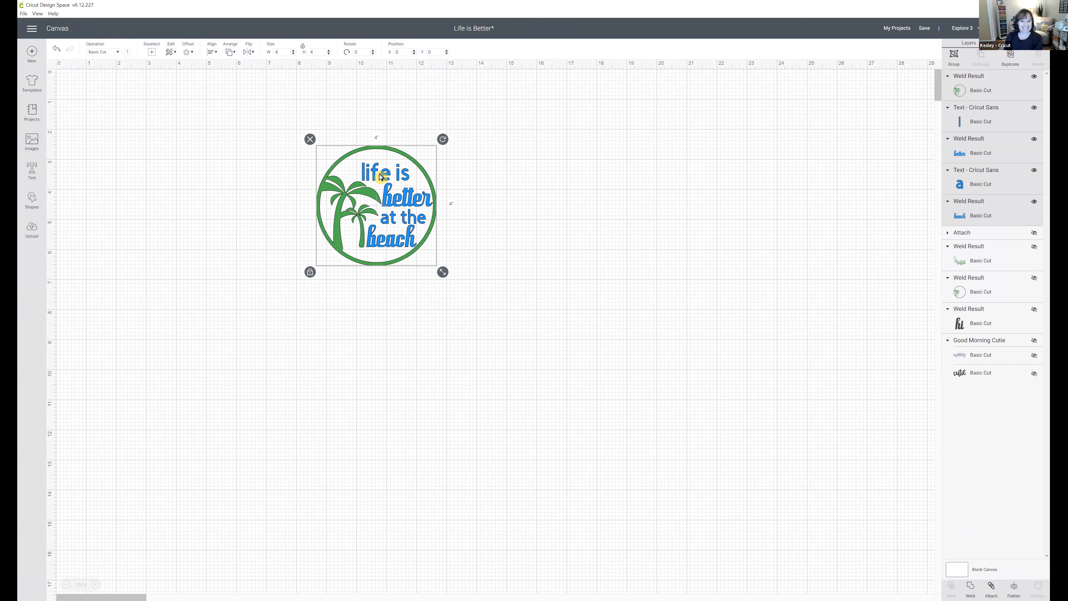
# Try ungrouping the "life is" text into separate letters, checking the e on its own, and undo the ungrouping.
pyautogui.click(501, 178)
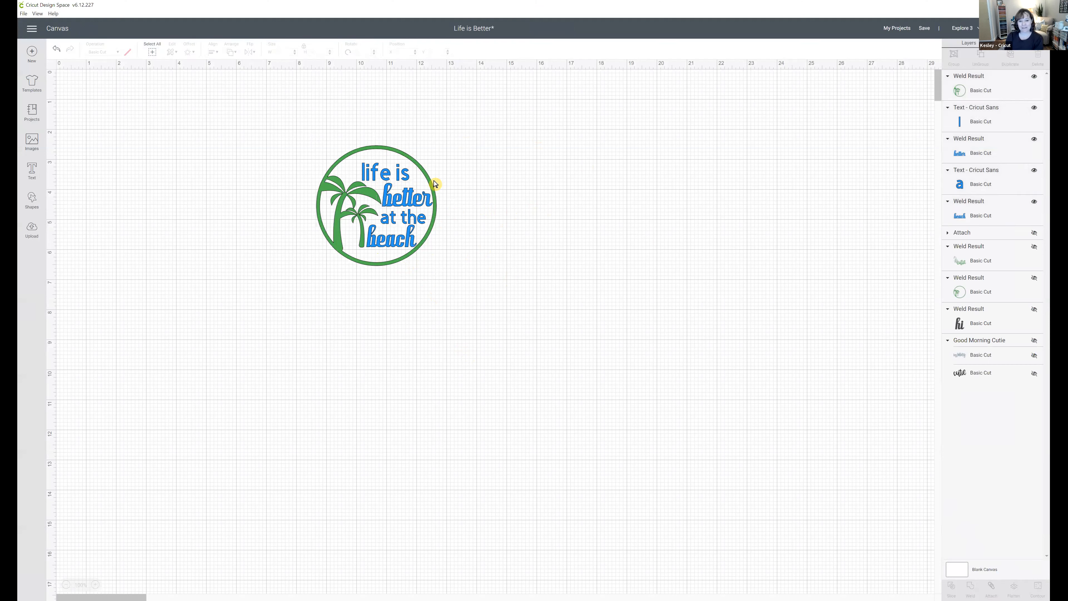
pyautogui.click(969, 116)
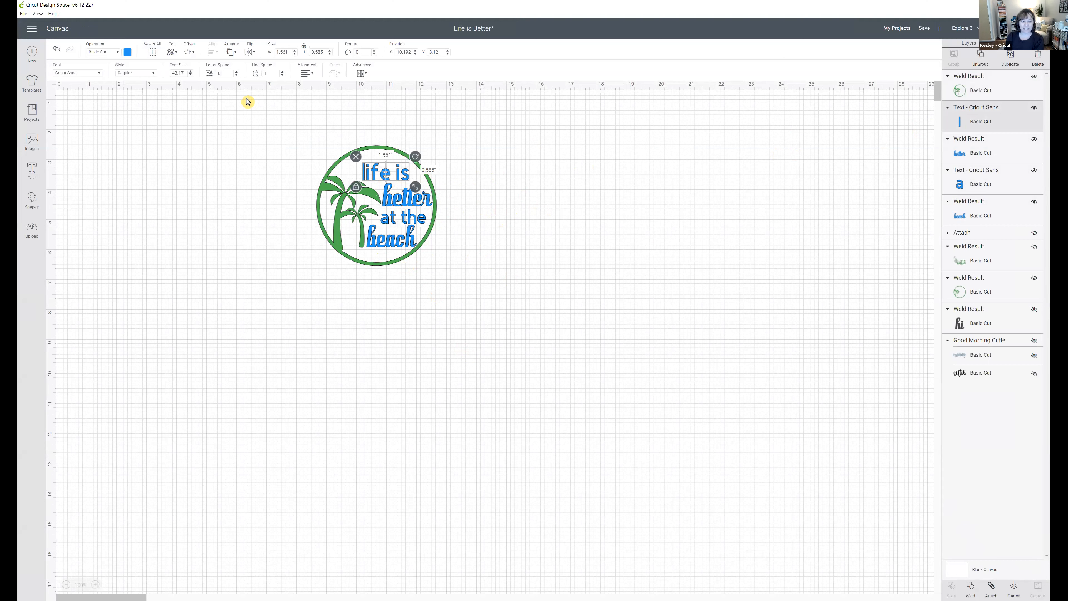
pyautogui.click(281, 76)
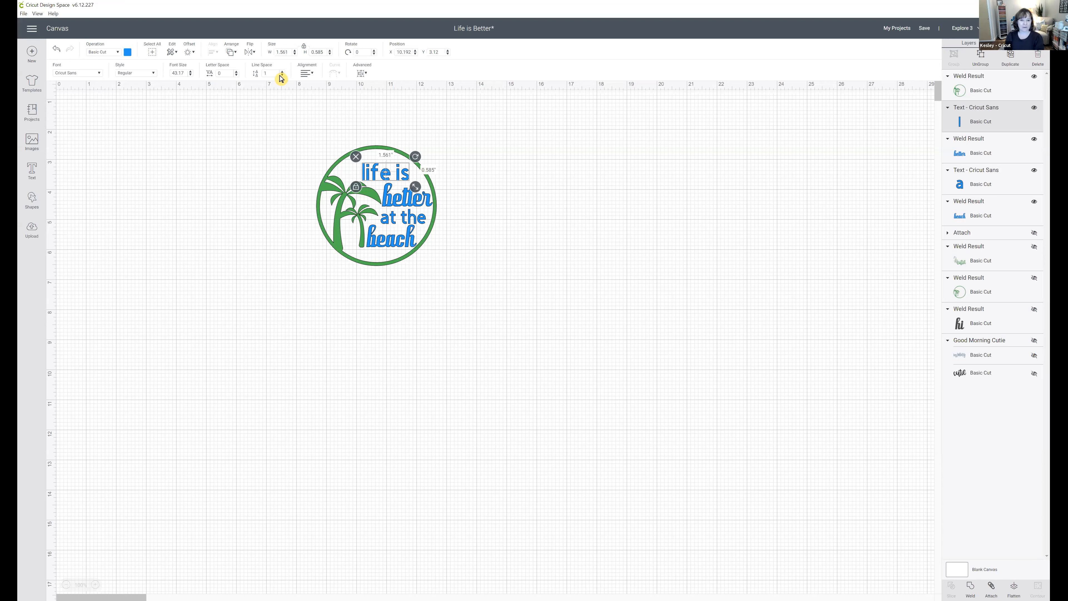
pyautogui.click(361, 76)
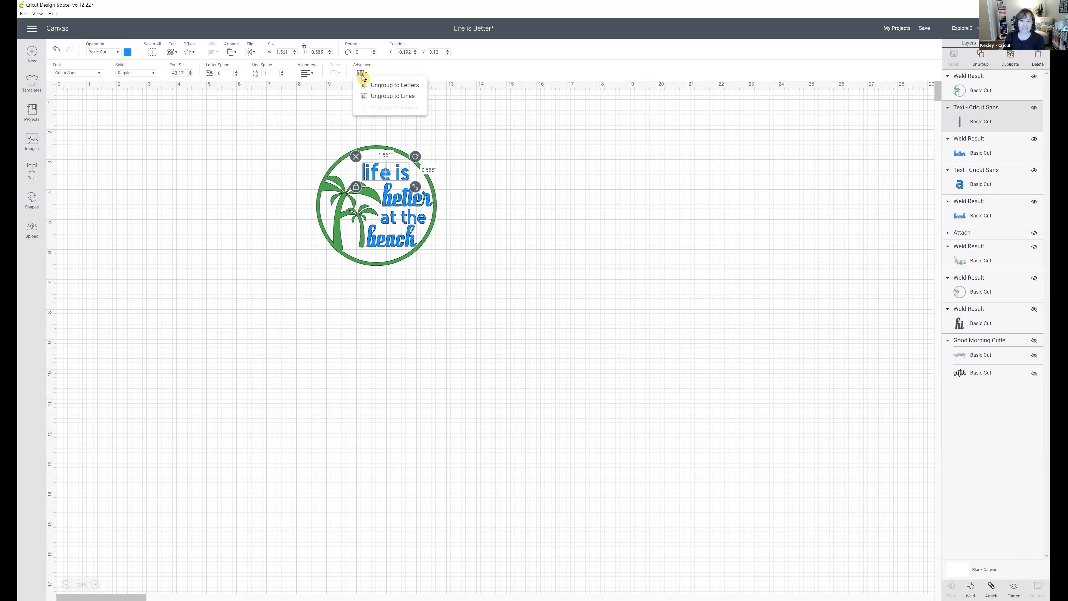
pyautogui.click(389, 85)
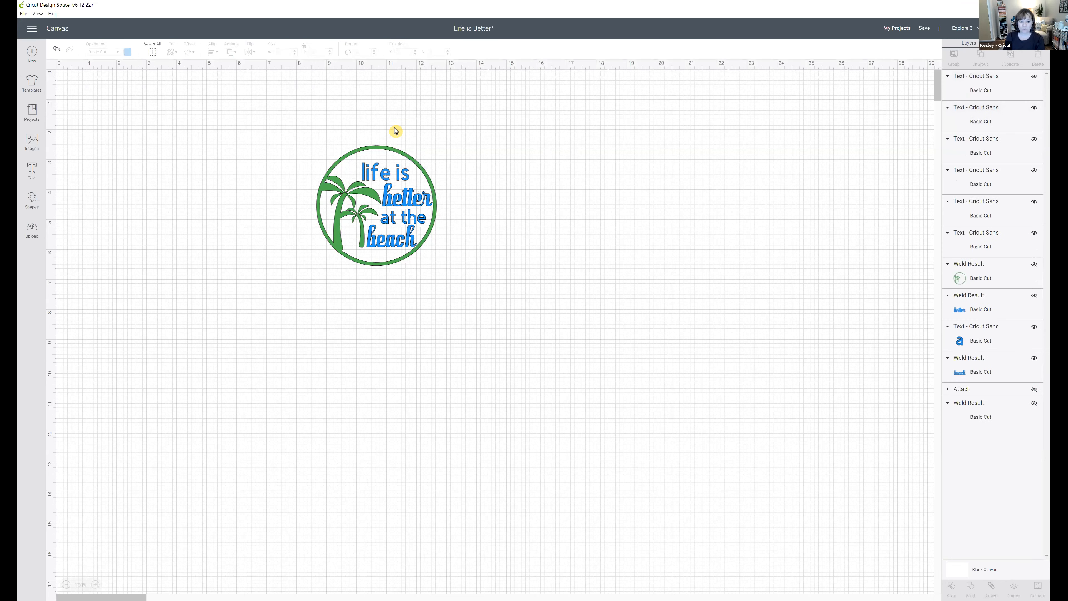
pyautogui.click(385, 176)
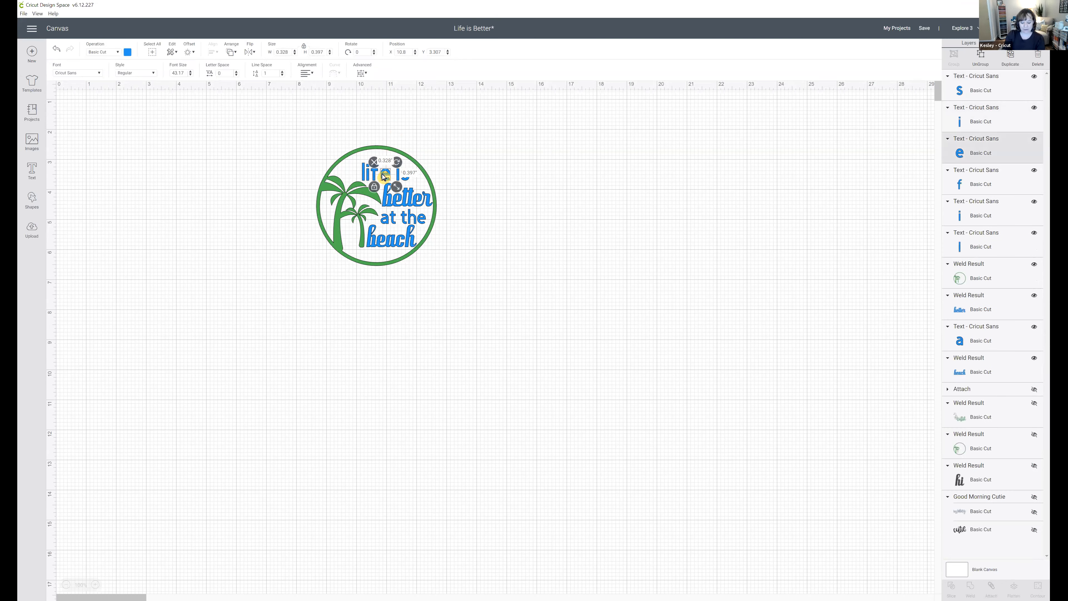
pyautogui.click(565, 149)
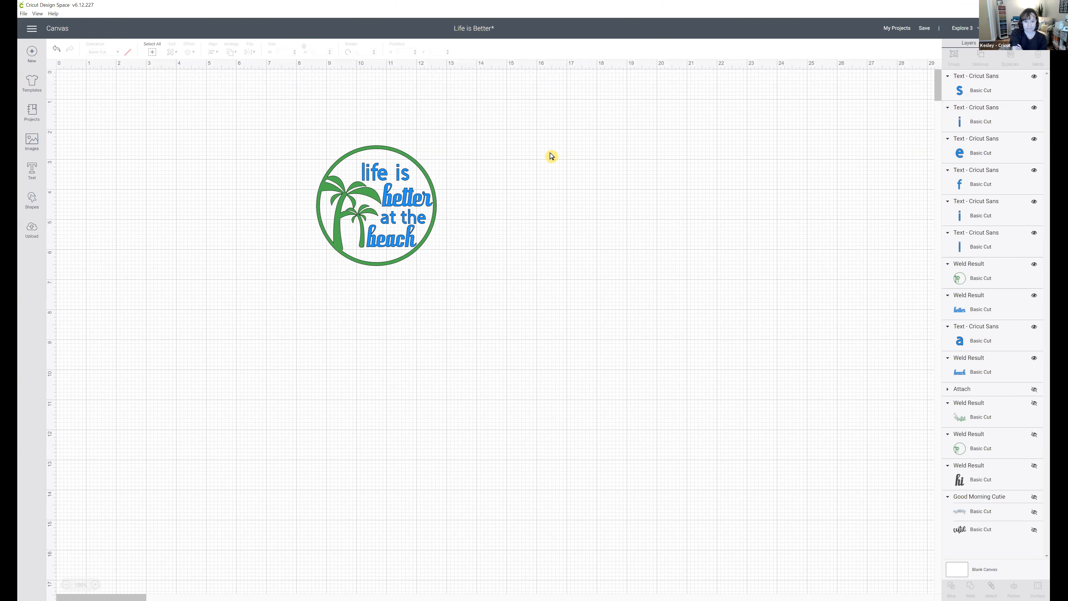
pyautogui.hotkey('ctrl', 'z')
pyautogui.hotkey('ctrl', 'z')
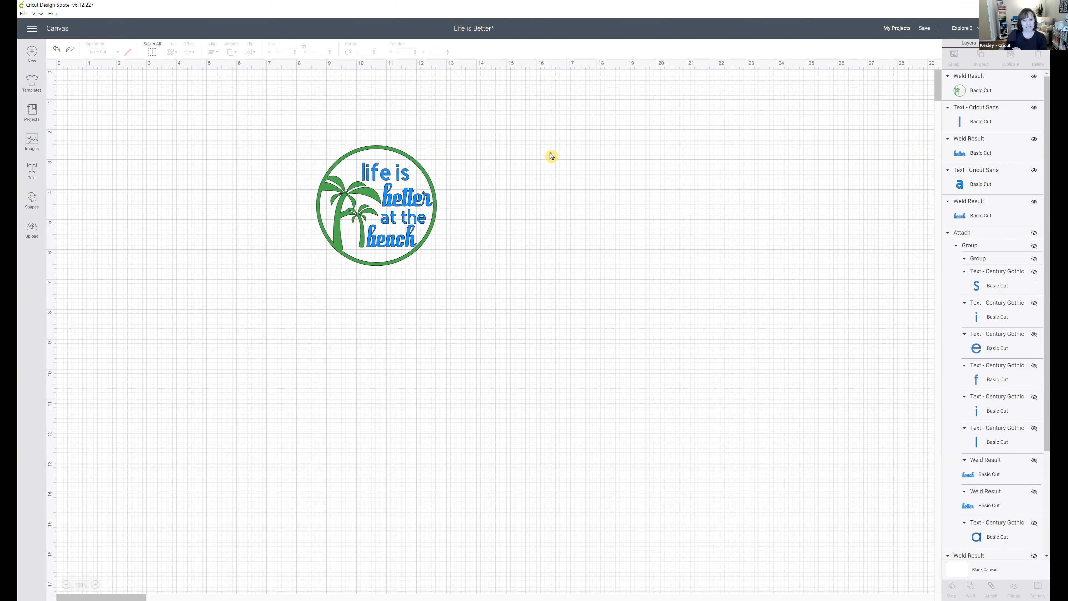
pyautogui.click(376, 170)
pyautogui.click(529, 171)
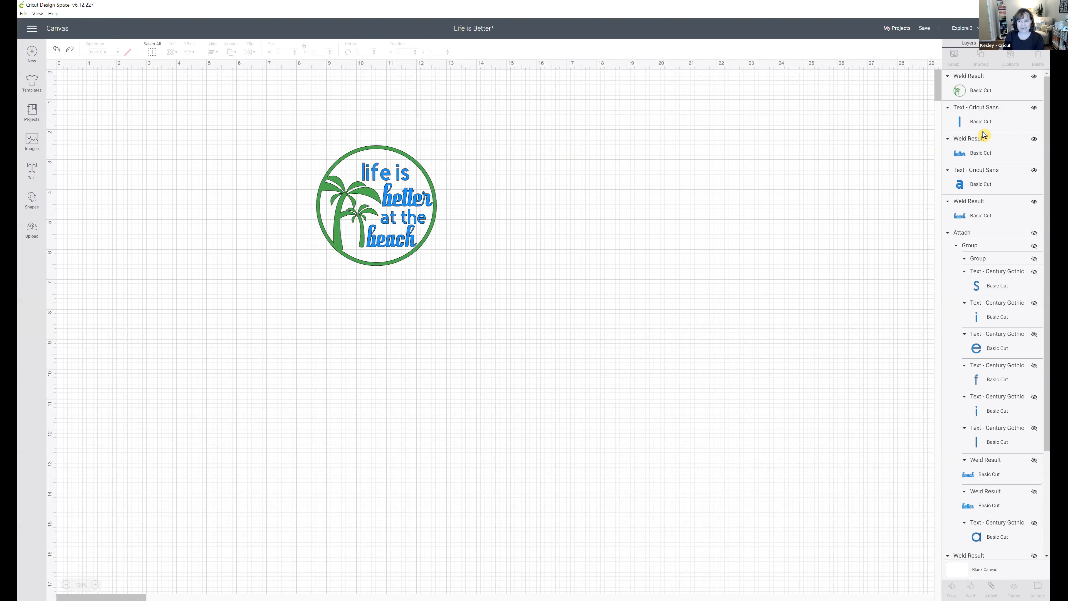
# Ungroup the visible "life is" text in the new design into individual letters.
pyautogui.click(1008, 119)
pyautogui.click(362, 73)
pyautogui.click(382, 86)
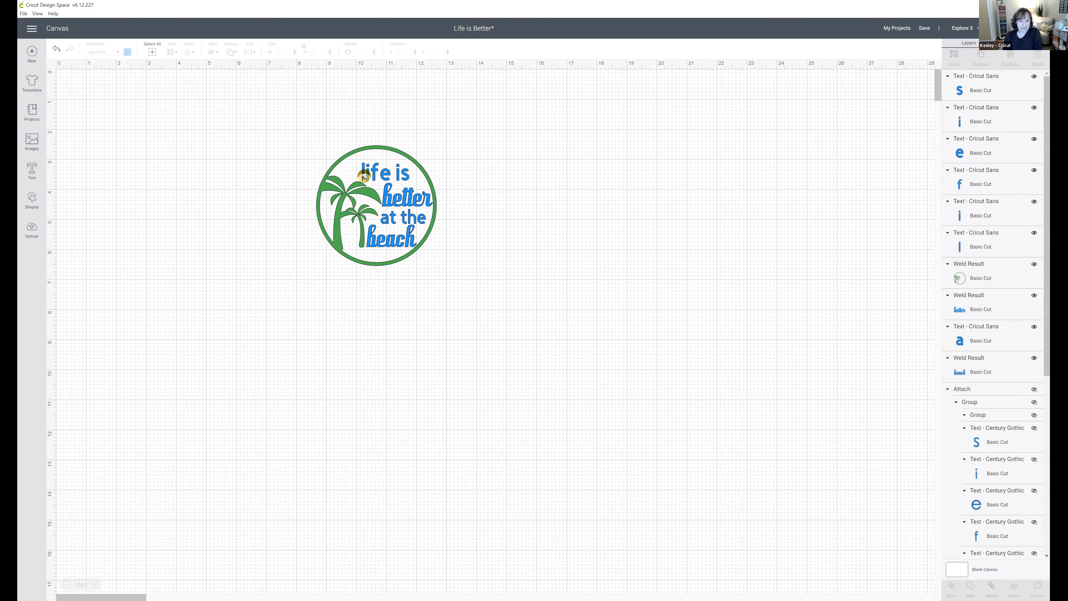
# Nudge the letters l, i and f of "life" together toward the e, to about X 10.29.
pyautogui.click(367, 171)
pyautogui.keyDown('shift'); pyautogui.click(370, 174); pyautogui.keyUp('shift')
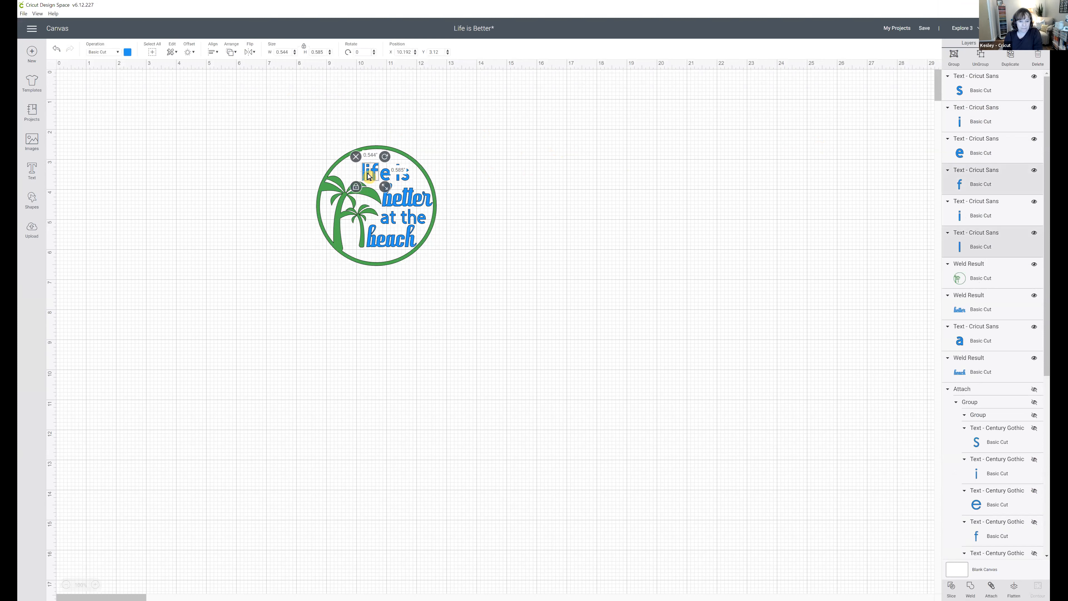
pyautogui.keyDown('shift'); pyautogui.click(369, 175); pyautogui.keyUp('shift')
pyautogui.press('Right')
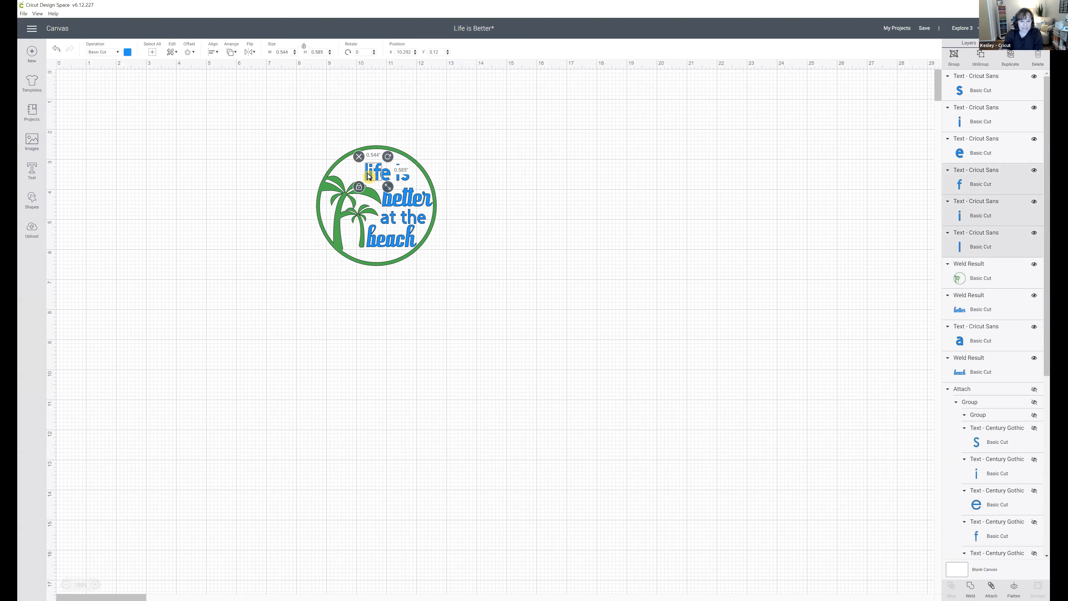
pyautogui.click(554, 119)
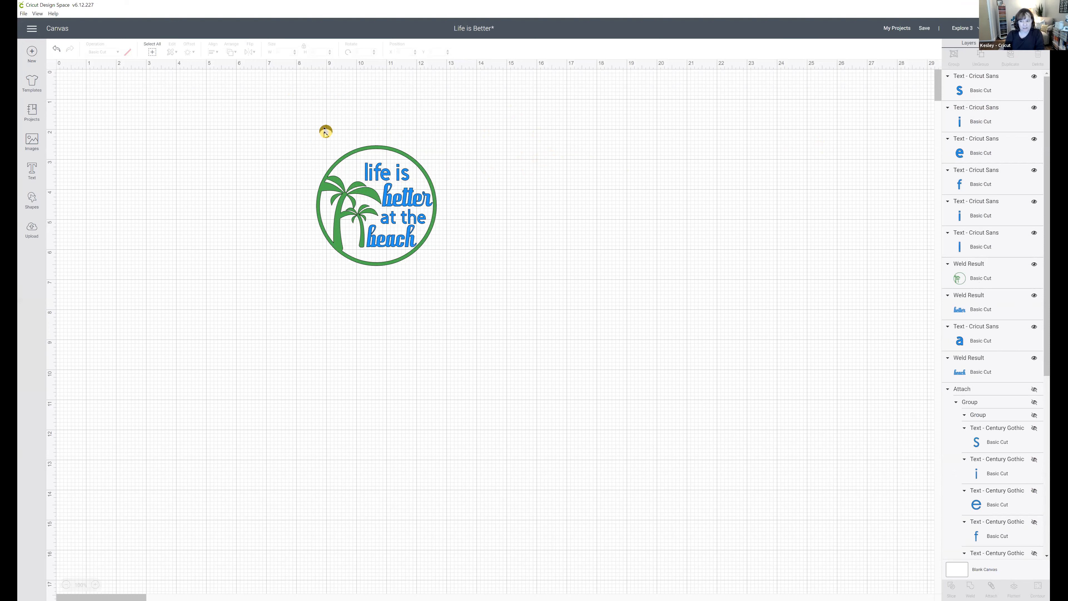
# Group all six separate letters of "life is" back together.
pyautogui.click(389, 181)
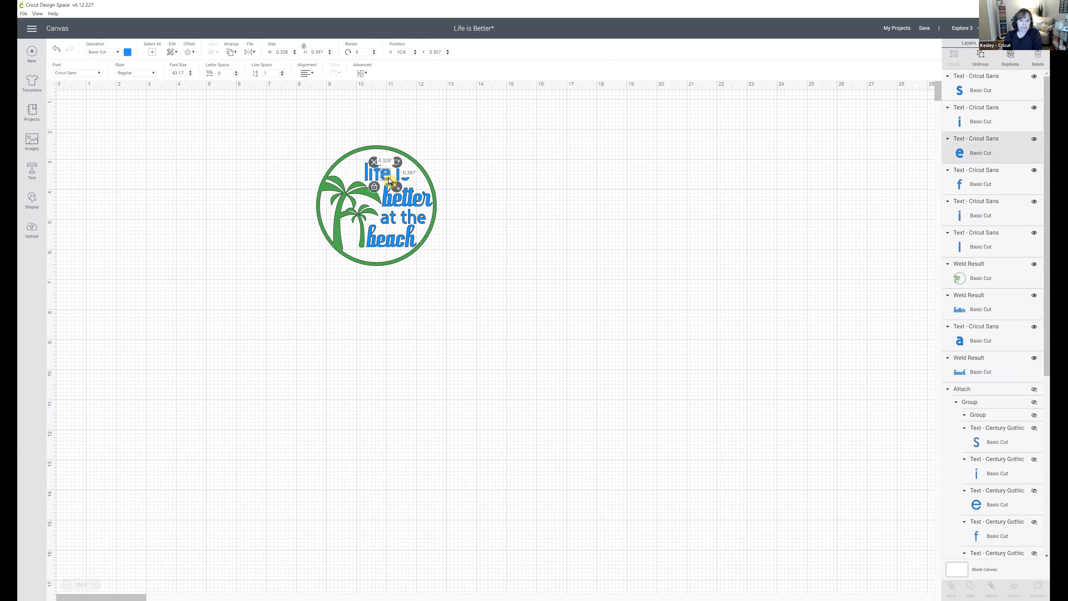
pyautogui.click(1001, 98)
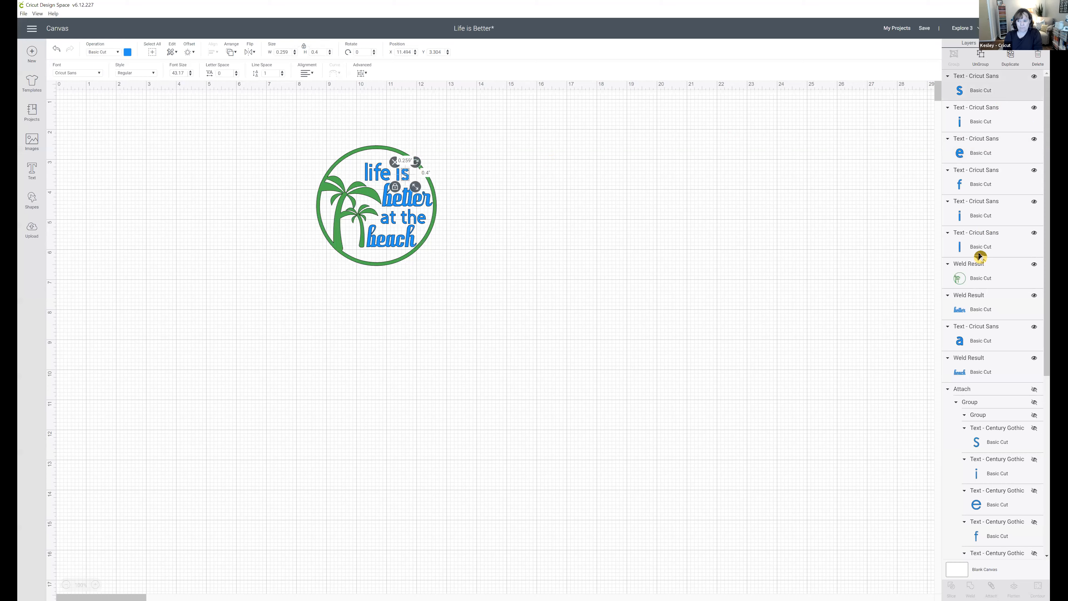
pyautogui.keyDown('shift'); pyautogui.click(977, 240); pyautogui.keyUp('shift')
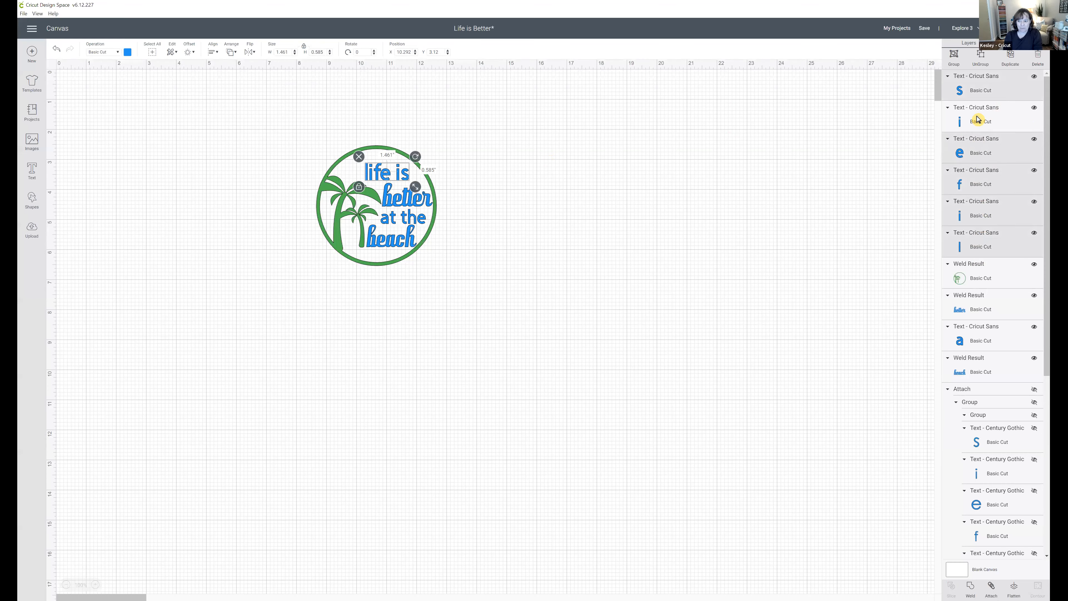
pyautogui.click(954, 57)
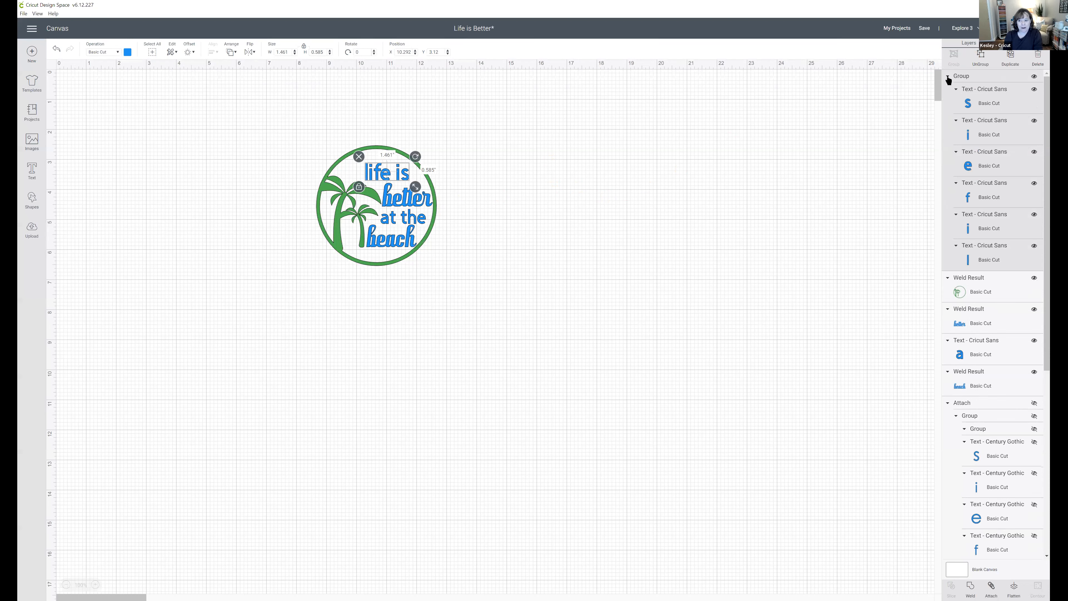
# Reorder the "life is" group below the ring-and-palm layer and attach it to the "better", "at the" and "beach" text.
pyautogui.click(1009, 80)
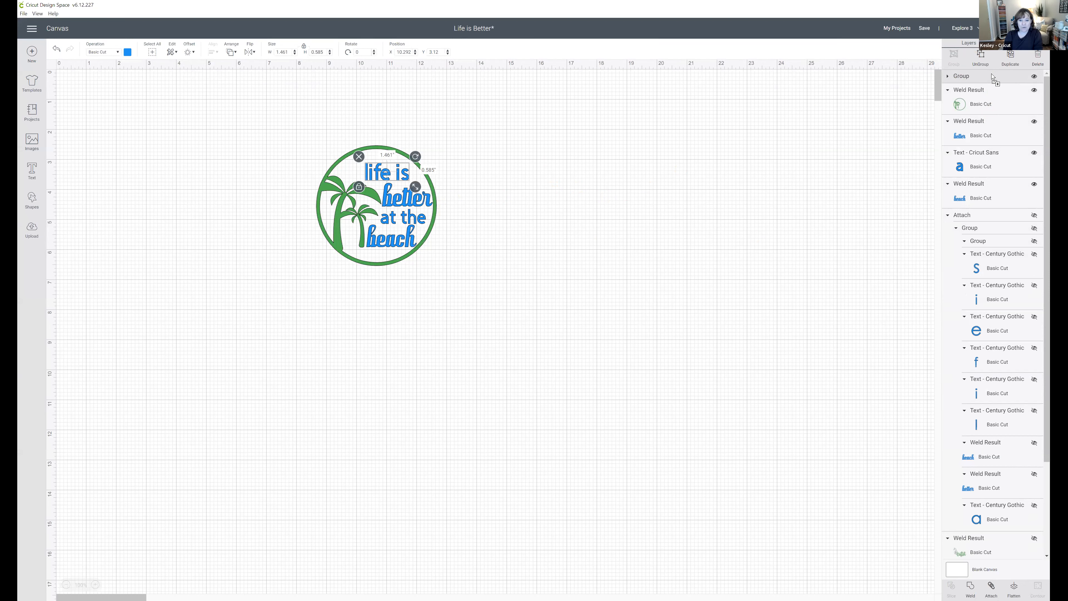
pyautogui.moveTo(992, 77); pyautogui.dragTo(990, 110)
pyautogui.keyDown('shift'); pyautogui.click(990, 135); pyautogui.keyUp('shift')
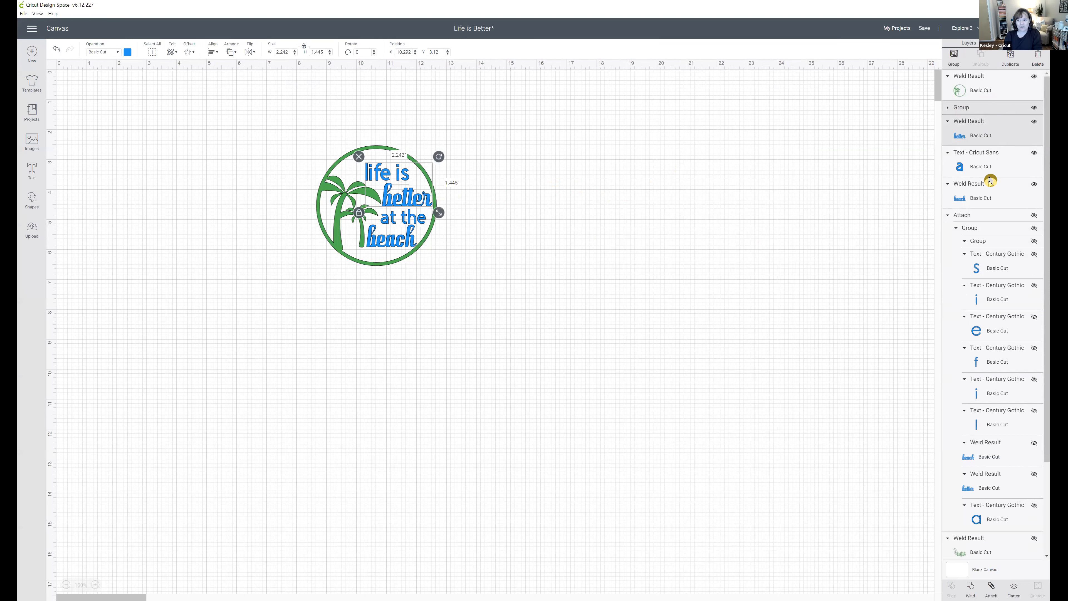
pyautogui.keyDown('shift'); pyautogui.click(985, 189); pyautogui.keyUp('shift')
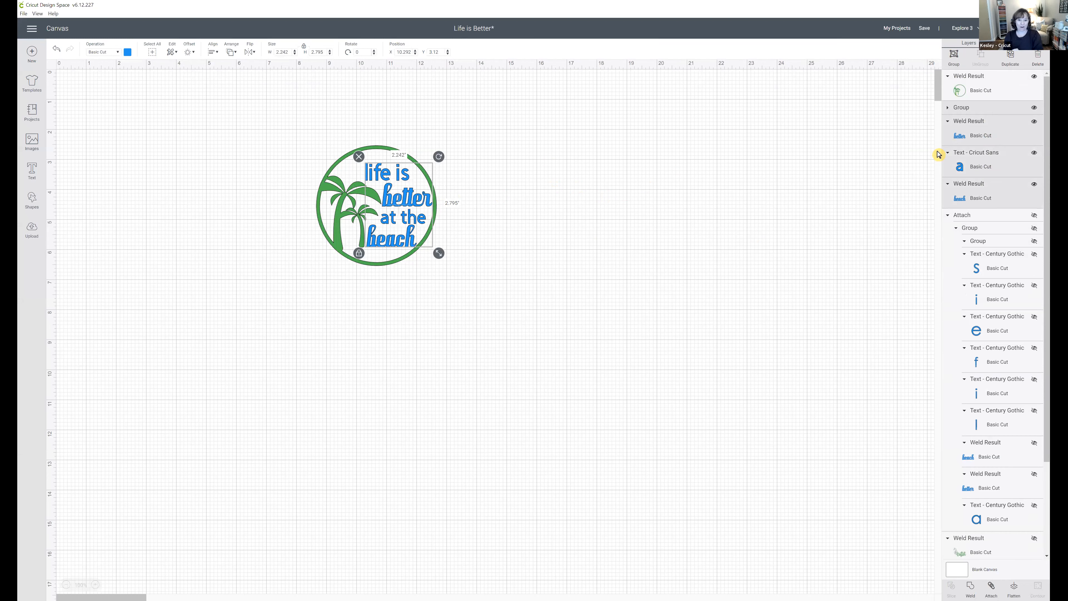
pyautogui.click(991, 587)
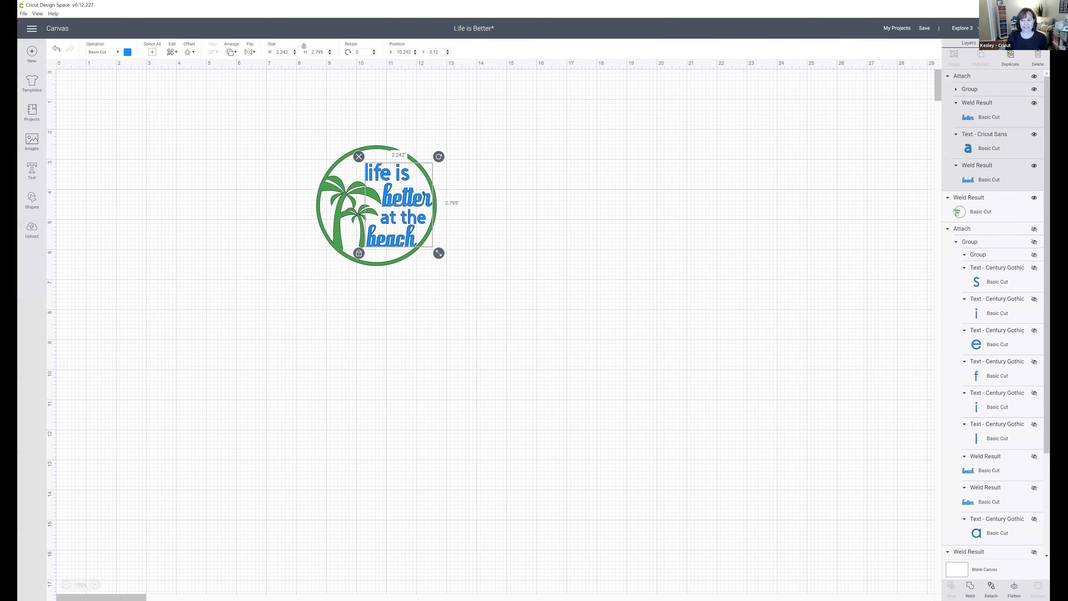
# Prepare the project for cutting with all materials loaded on a mat.
pyautogui.click(1020, 28)
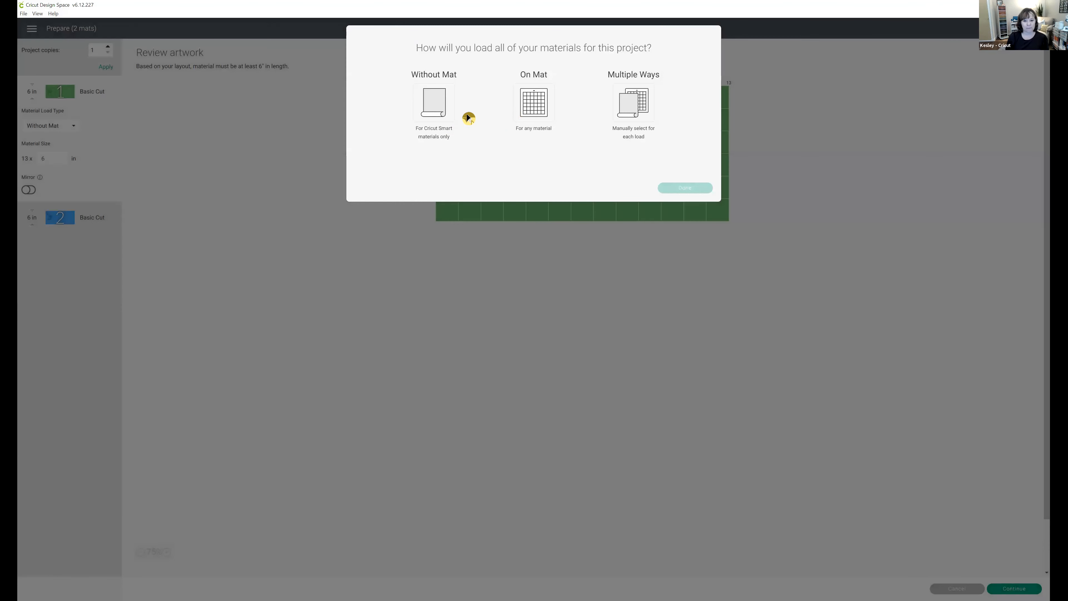
pyautogui.click(550, 110)
pyautogui.click(684, 187)
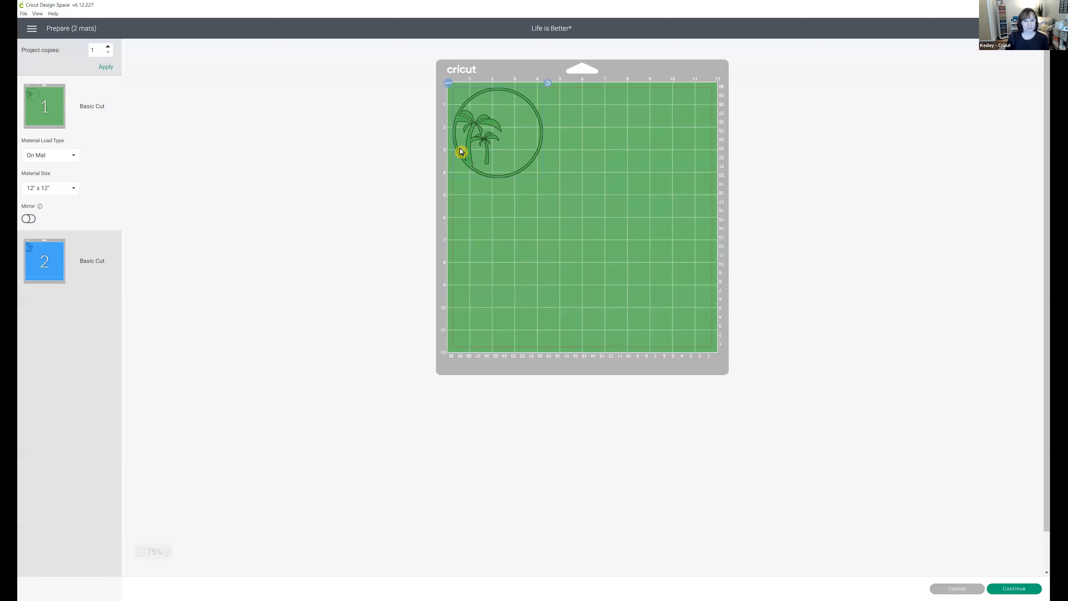